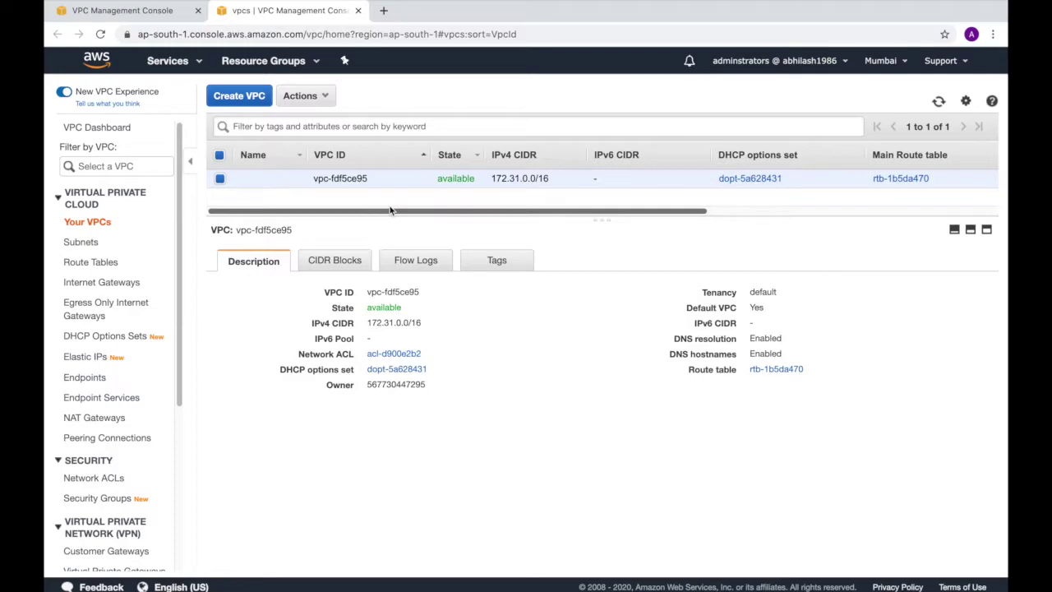
# Open the Subnets list from the VPC dashboard in a new browser tab and review all columns for the existing subnets
pyautogui.click(156, 11)
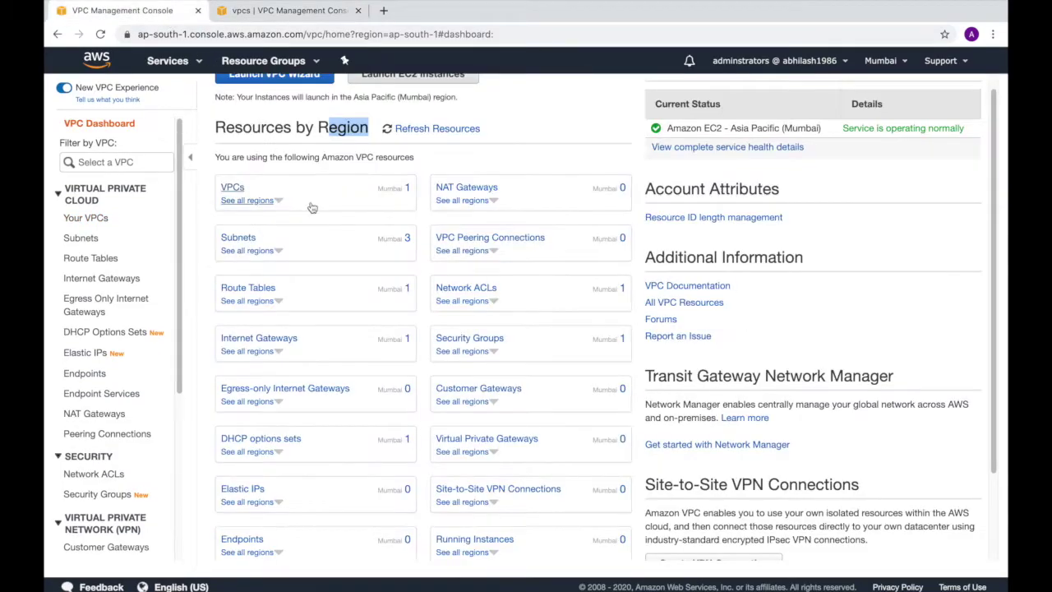
pyautogui.keyDown('super'); pyautogui.click(252, 236); pyautogui.keyUp('super')
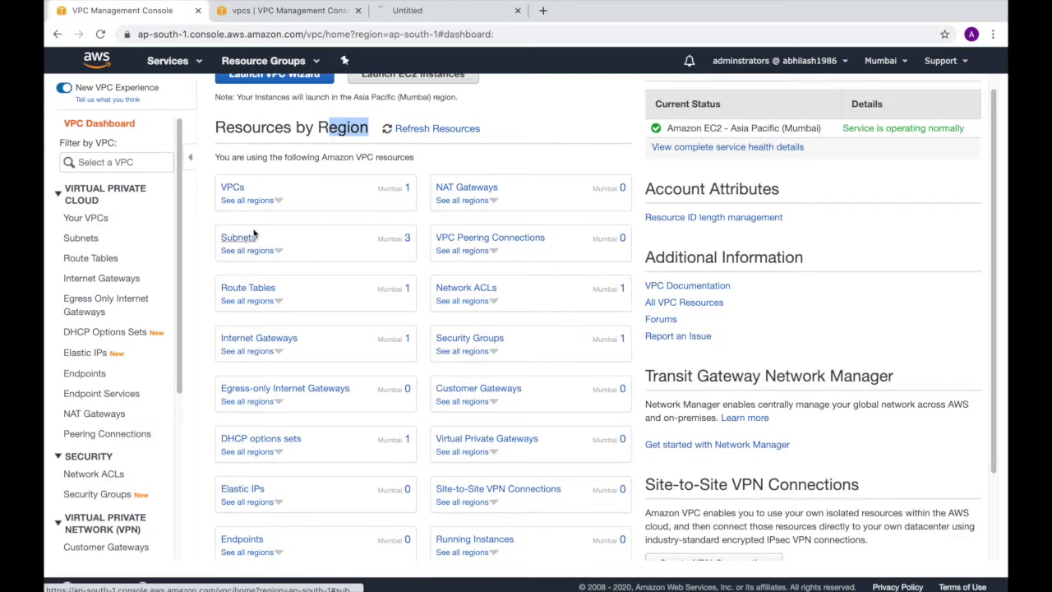
pyautogui.click(427, 11)
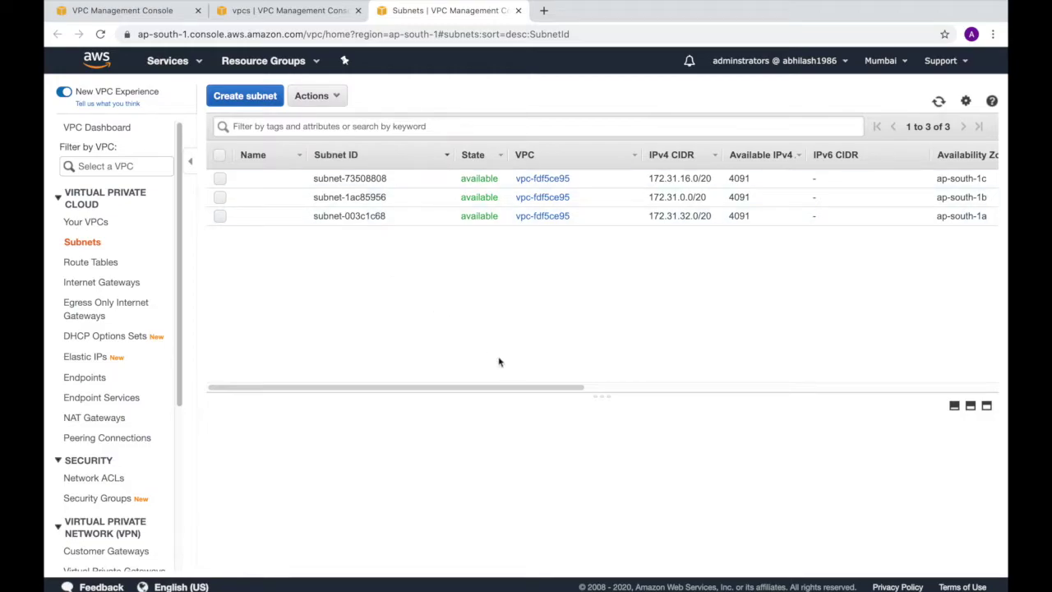
pyautogui.moveTo(521, 387); pyautogui.dragTo(890, 373)
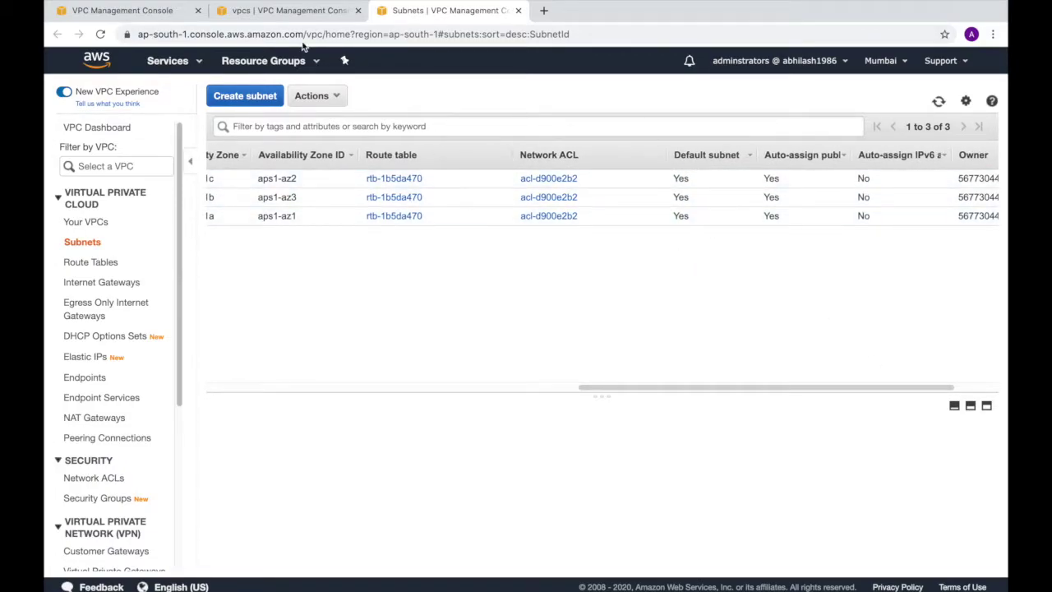
# Open the Route Tables list from the dashboard in a new browser tab and review the default table's subnet associations and routes
pyautogui.click(156, 11)
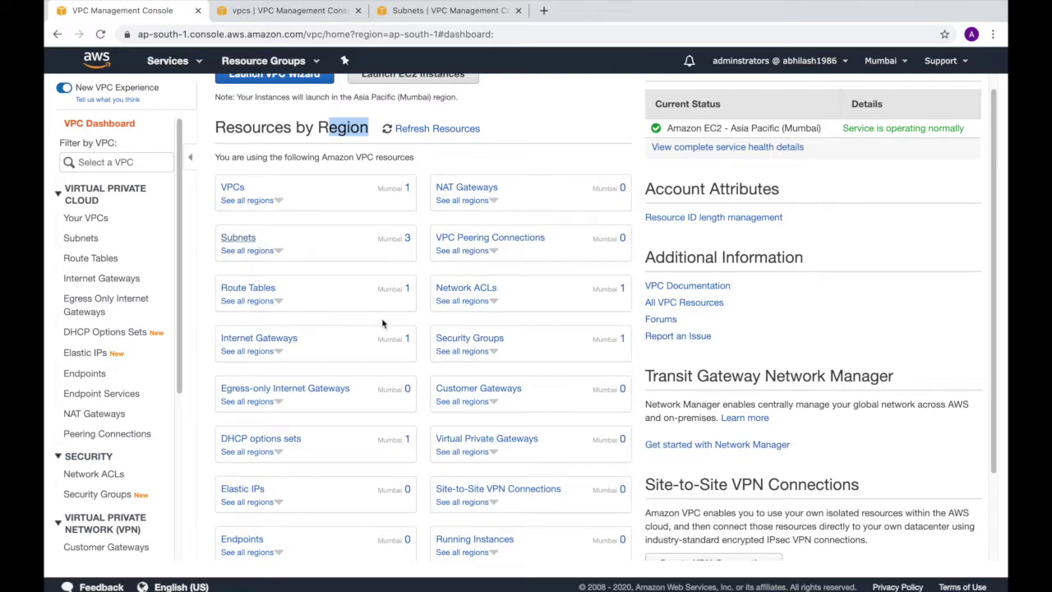
pyautogui.keyDown('super'); pyautogui.click(253, 291); pyautogui.keyUp('super')
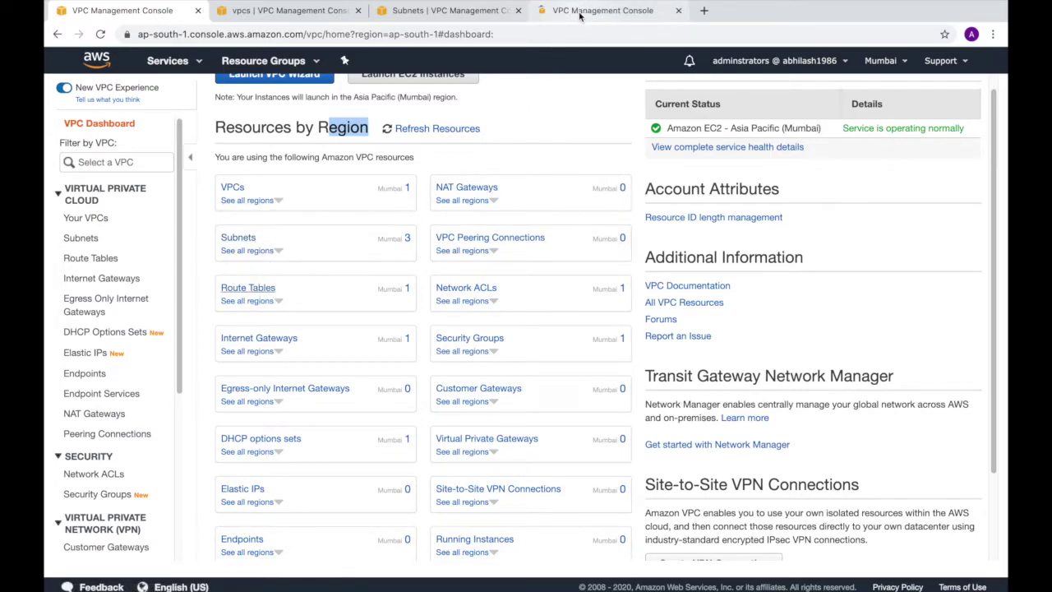
pyautogui.click(579, 12)
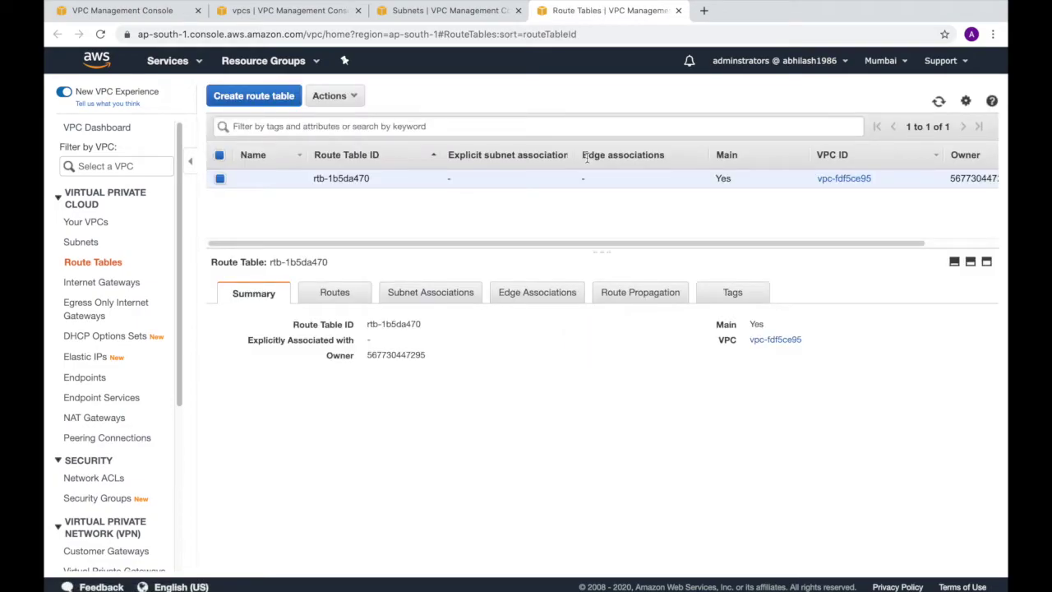
pyautogui.click(434, 299)
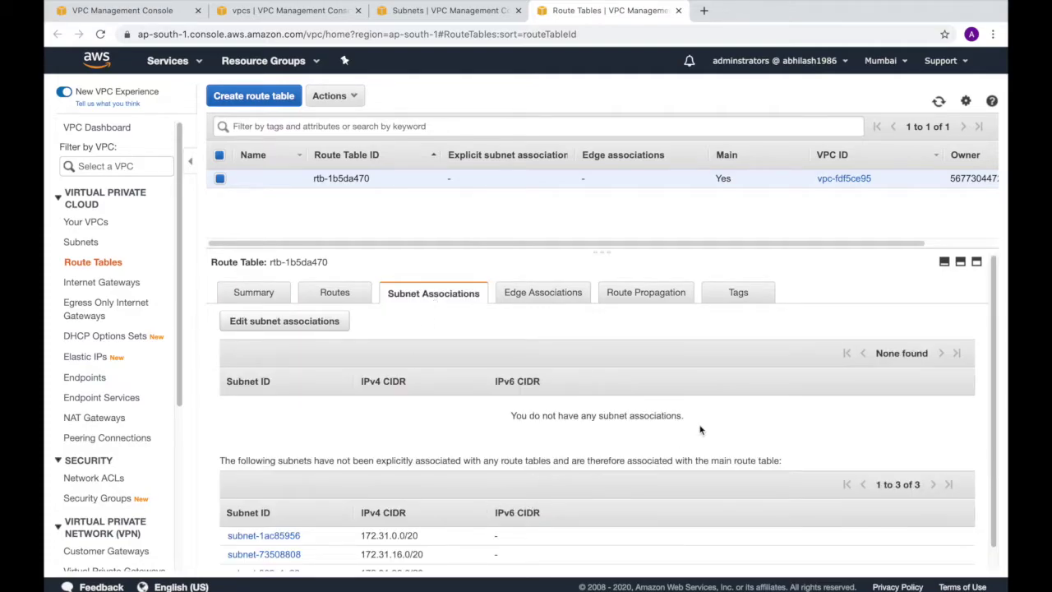
pyautogui.scroll(-1, 698, 432)
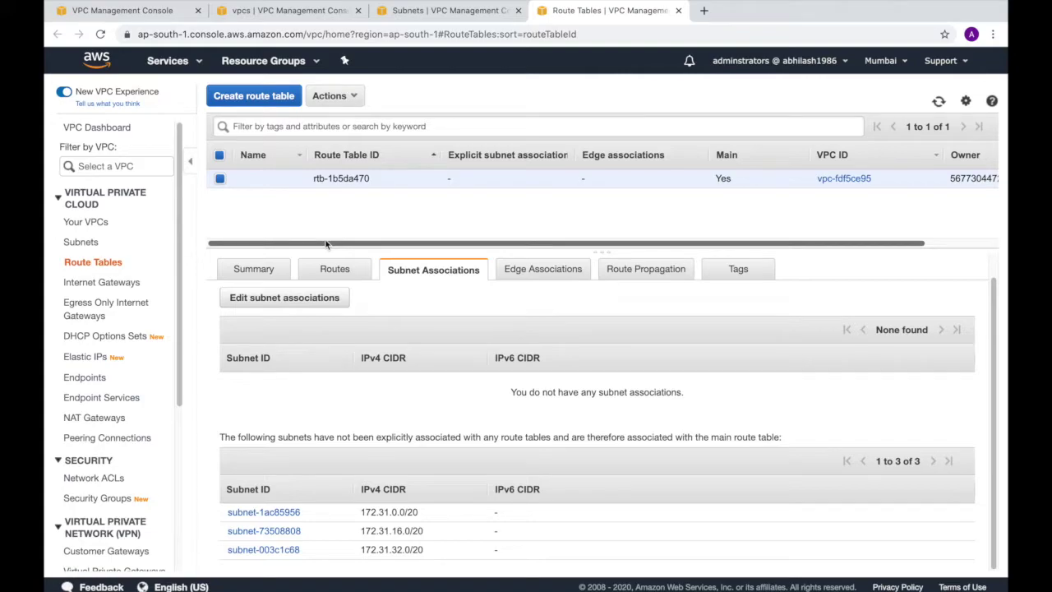
pyautogui.click(339, 271)
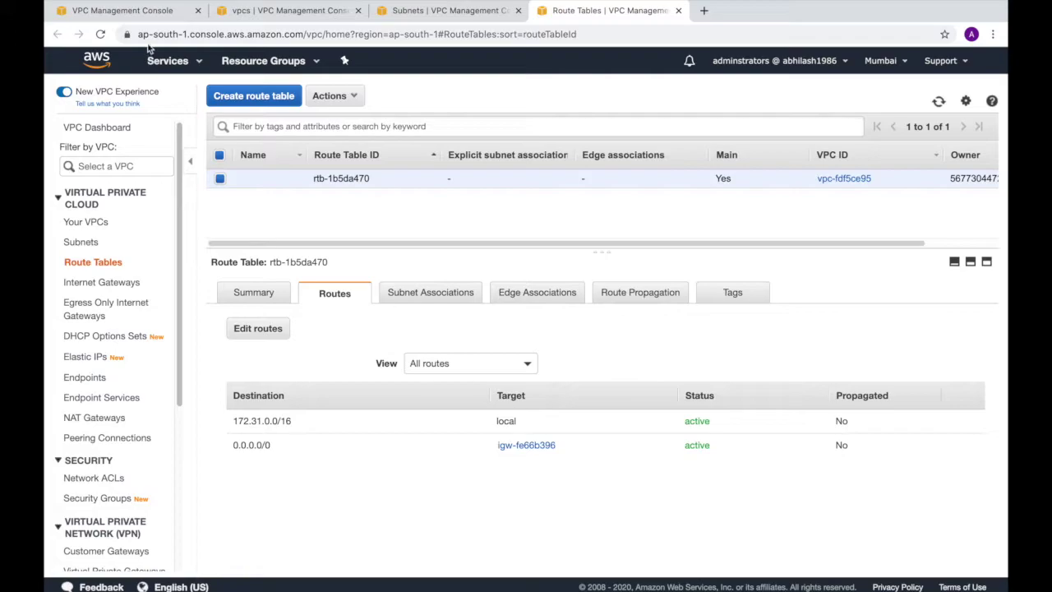
# Open the Internet Gateways list from the dashboard in a new browser tab and check which VPC the gateway is attached to
pyautogui.click(152, 13)
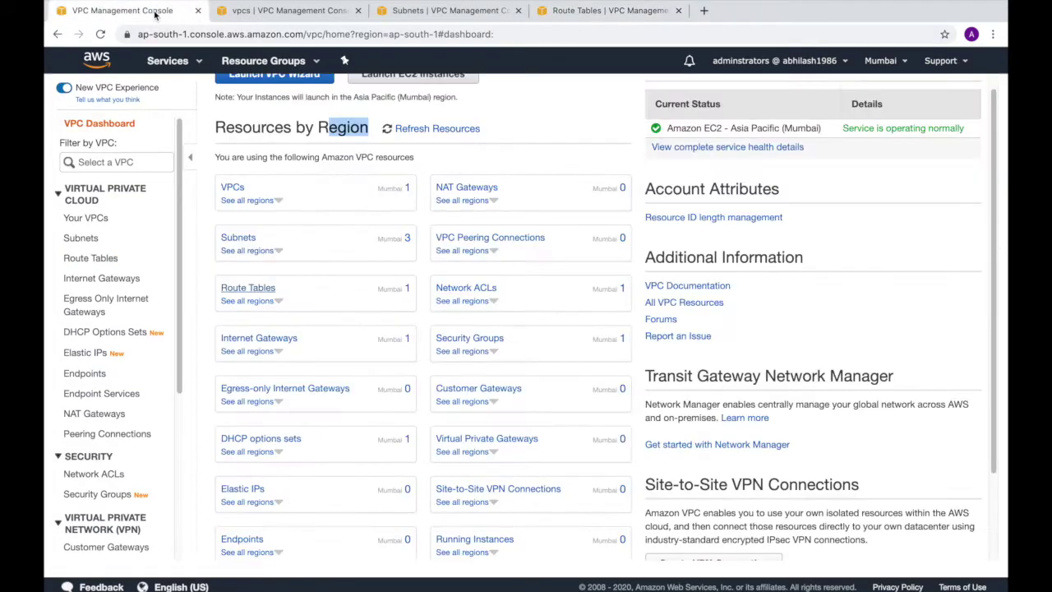
pyautogui.middleClick(279, 337)
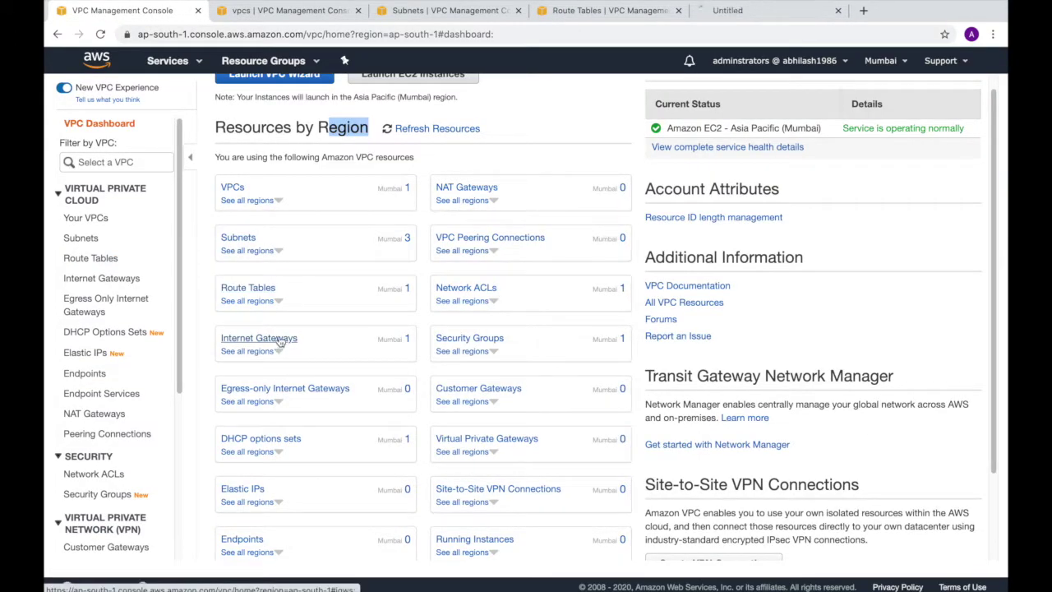
pyautogui.click(732, 16)
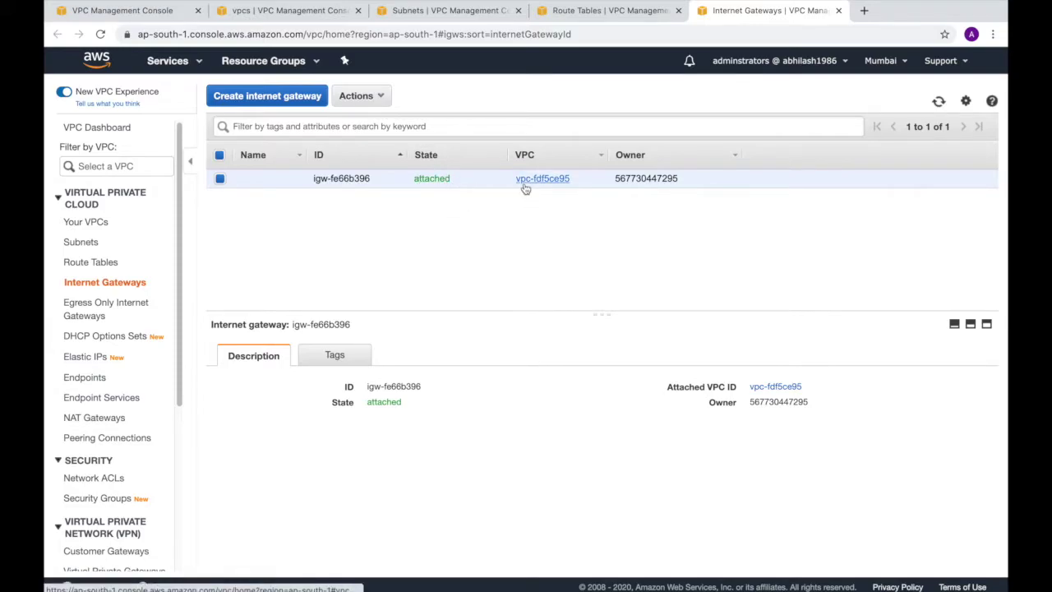
# Open the Network ACLs list from the dashboard in a new browser tab and review the default ACL's inbound rules and subnet associations
pyautogui.click(171, 18)
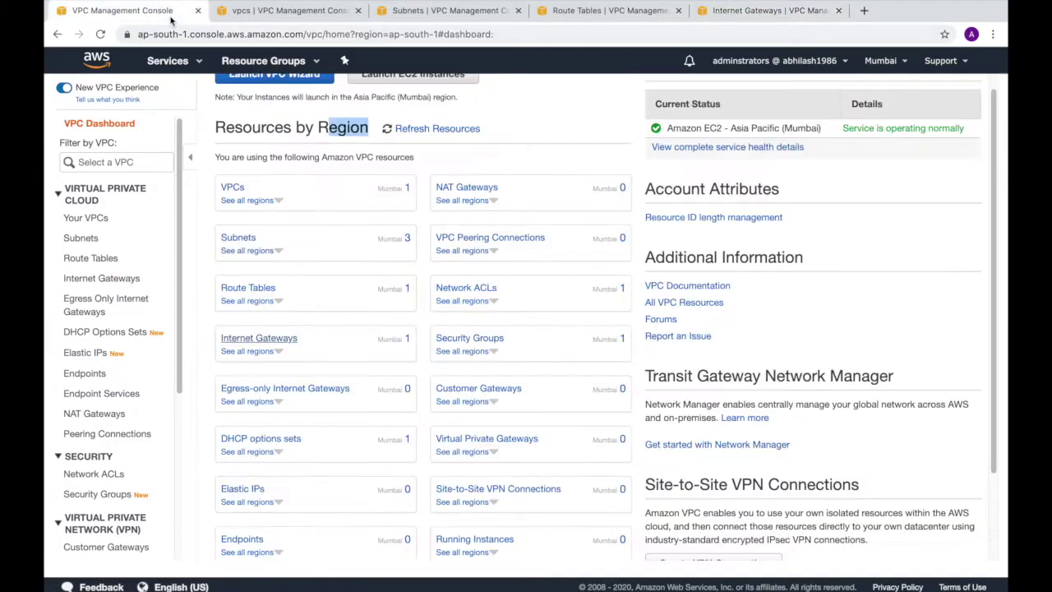
pyautogui.middleClick(474, 291)
pyautogui.click(827, 12)
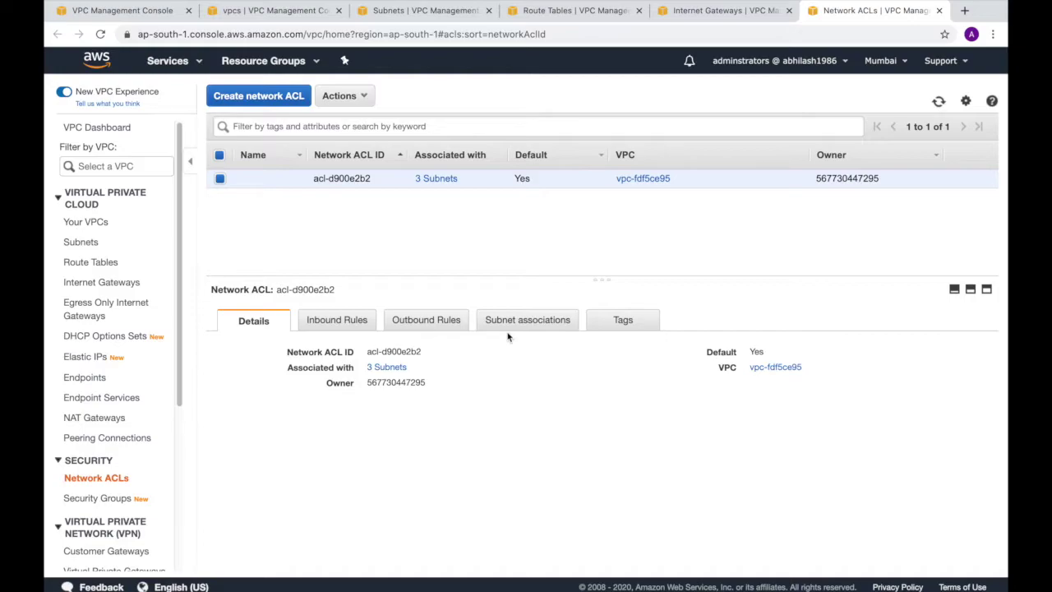
pyautogui.click(343, 323)
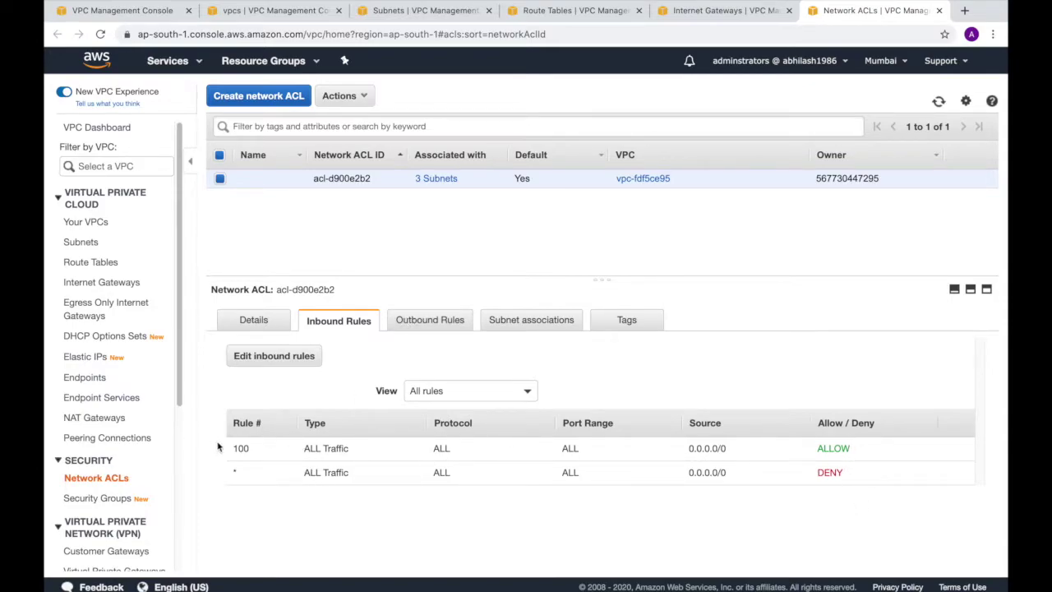
pyautogui.moveTo(232, 450); pyautogui.dragTo(251, 471)
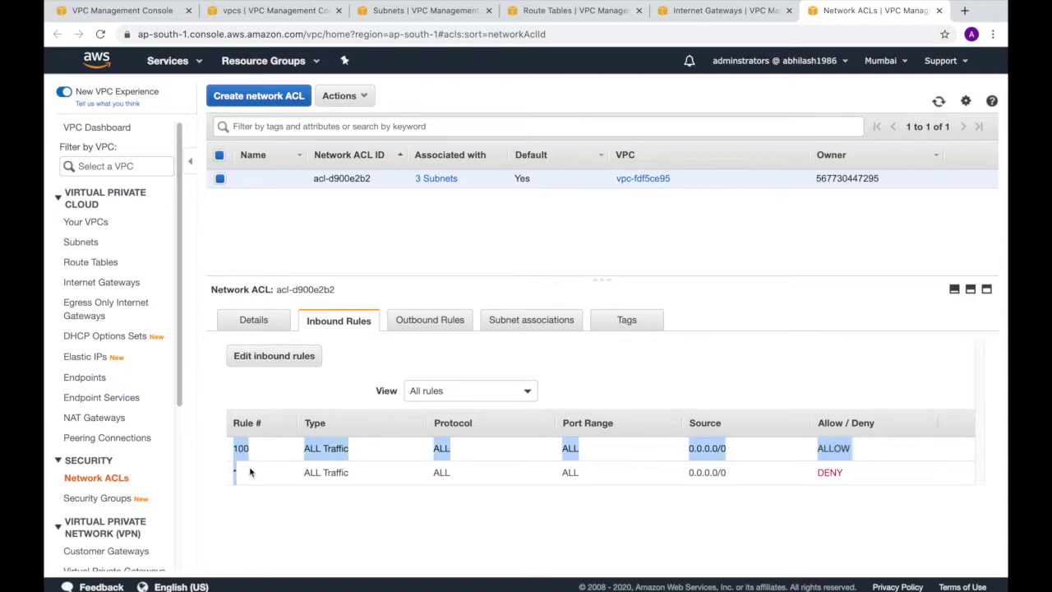
pyautogui.click(590, 368)
pyautogui.click(530, 322)
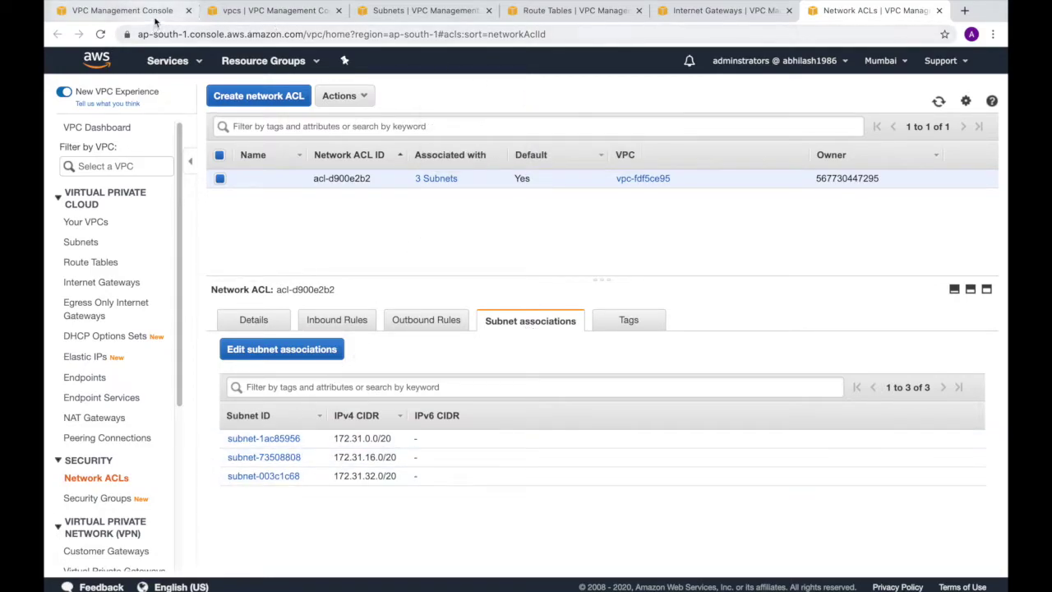
# Close the VPCs, Subnets, Route Tables, Internet Gateways and Network ACLs browser tabs, leaving only the VPC dashboard open
pyautogui.click(338, 11)
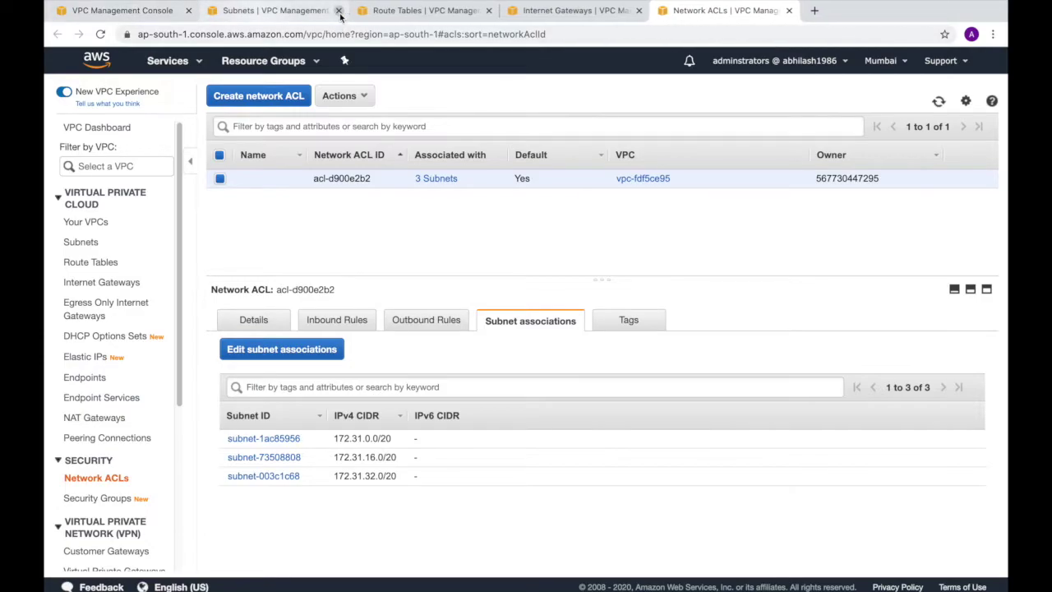
pyautogui.click(338, 11)
pyautogui.click(337, 11)
pyautogui.click(338, 10)
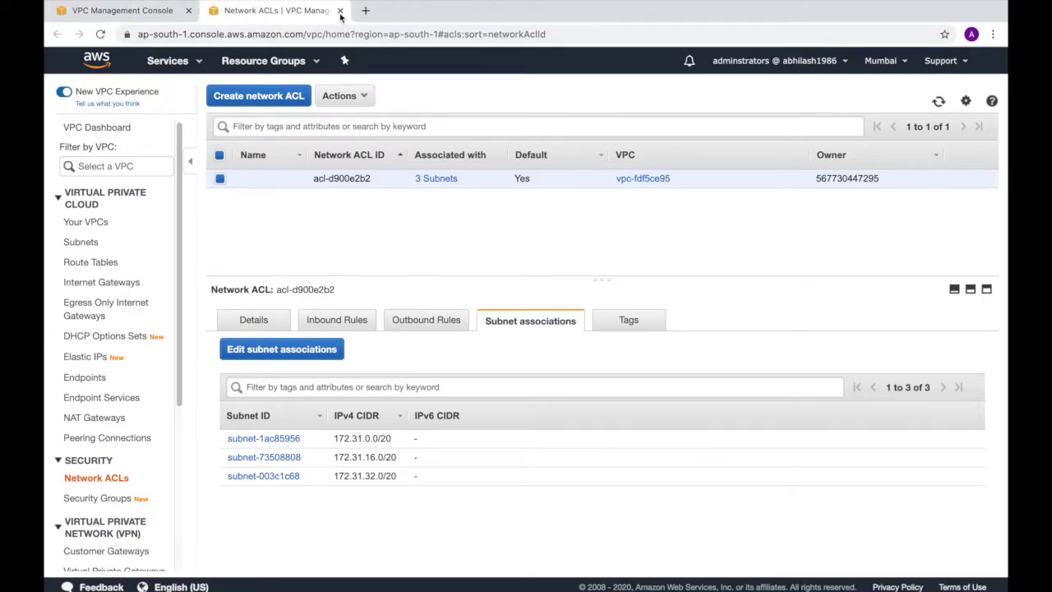
pyautogui.click(338, 10)
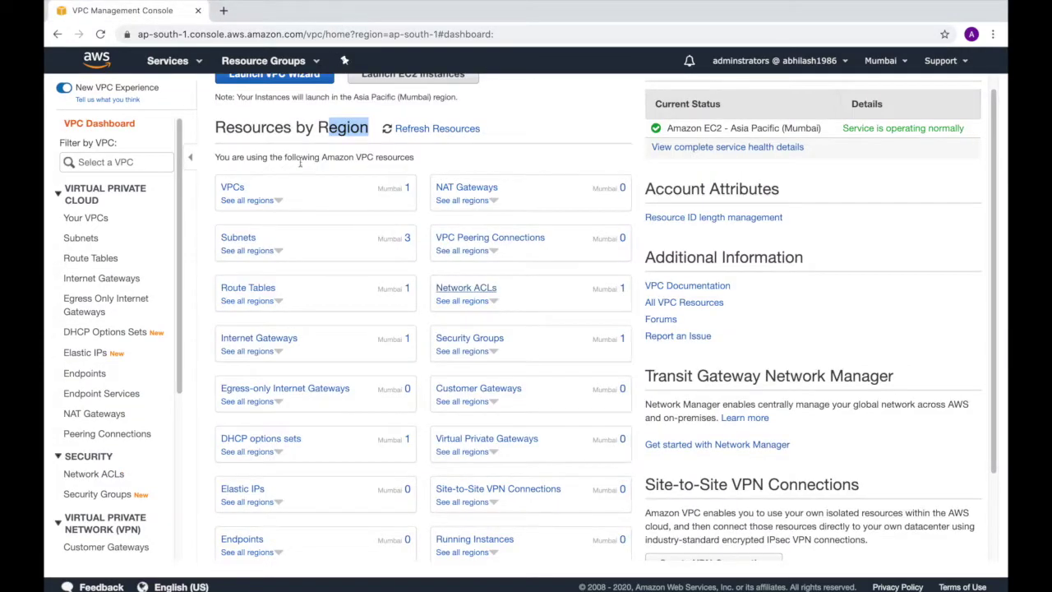
pyautogui.click(514, 107)
pyautogui.scroll(-1, 517, 174)
pyautogui.scroll(2, 517, 174)
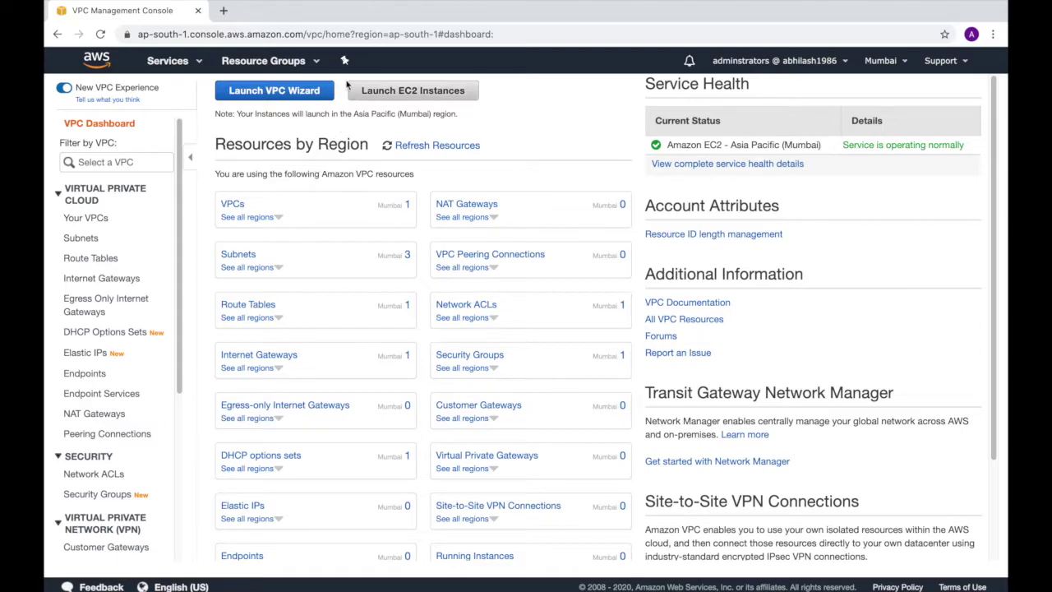
# Examine the VPC wizard's single public subnet and public and private subnets configurations, and return to the VPC dashboard without selecting one
pyautogui.click(243, 90)
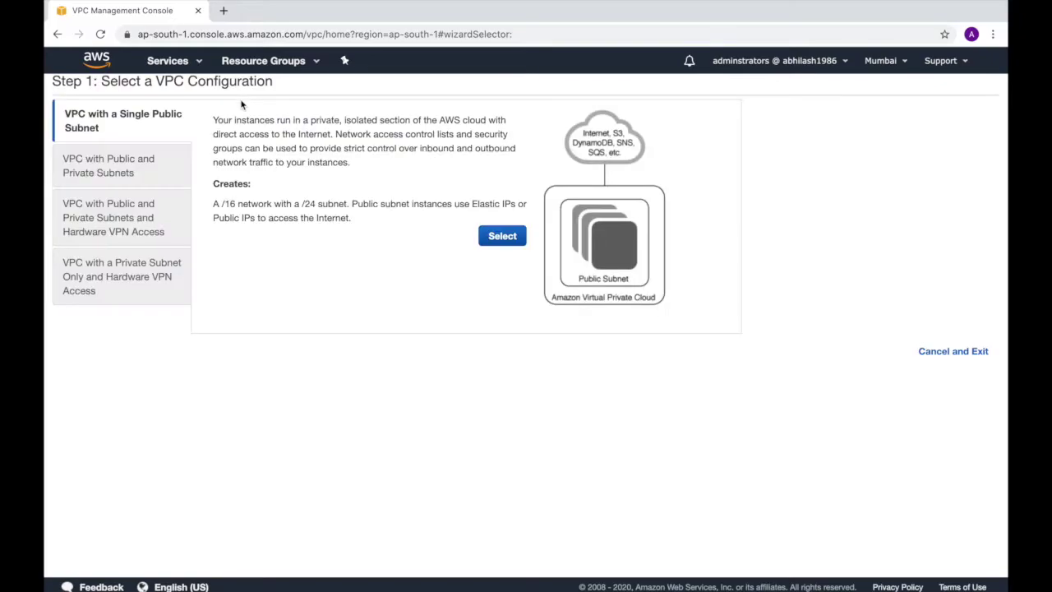
pyautogui.click(117, 161)
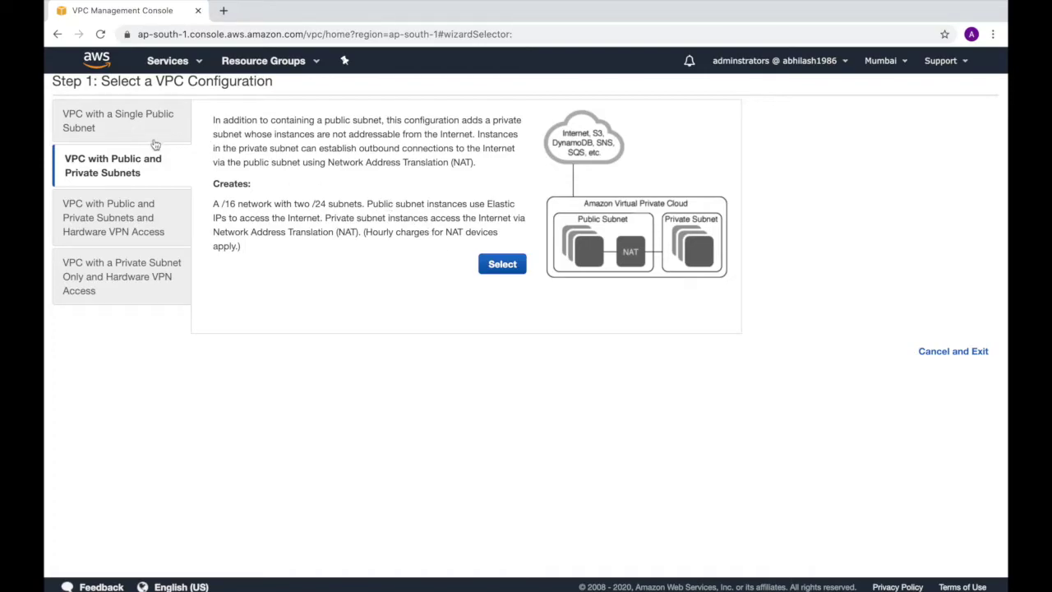
pyautogui.click(57, 39)
pyautogui.click(179, 69)
pyautogui.click(84, 125)
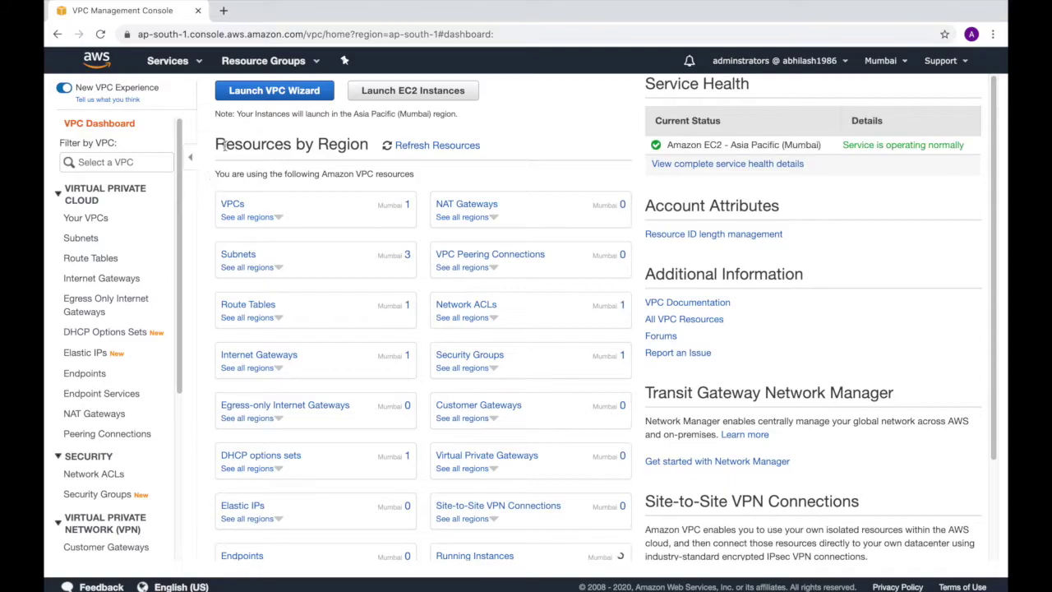
# Create a VPC named myVPC with the IPv4 CIDR block 10.0.0.0/16, no IPv6 CIDR block and default tenancy
pyautogui.click(82, 220)
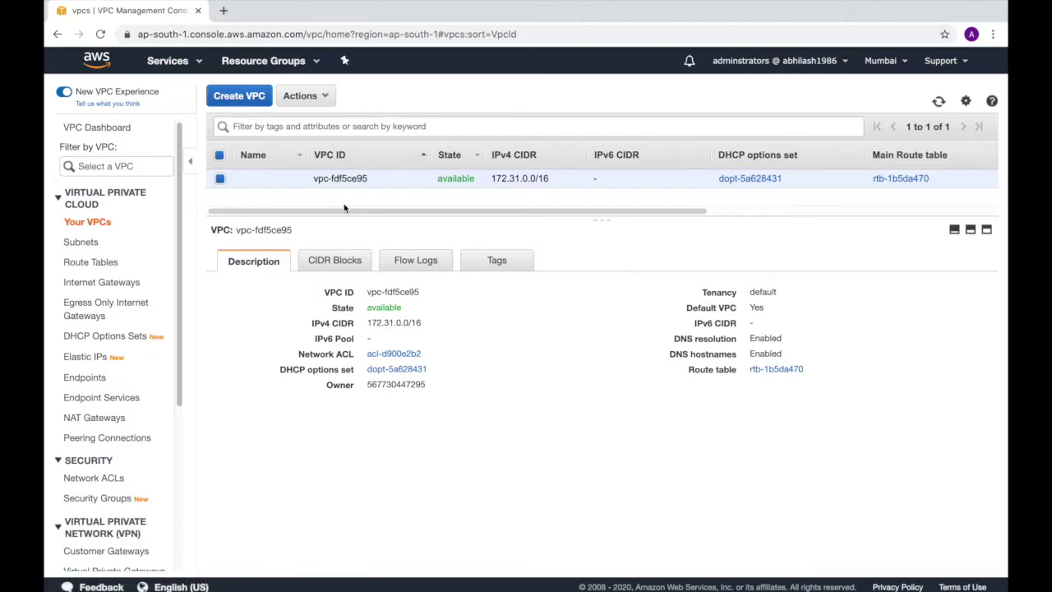
pyautogui.click(240, 103)
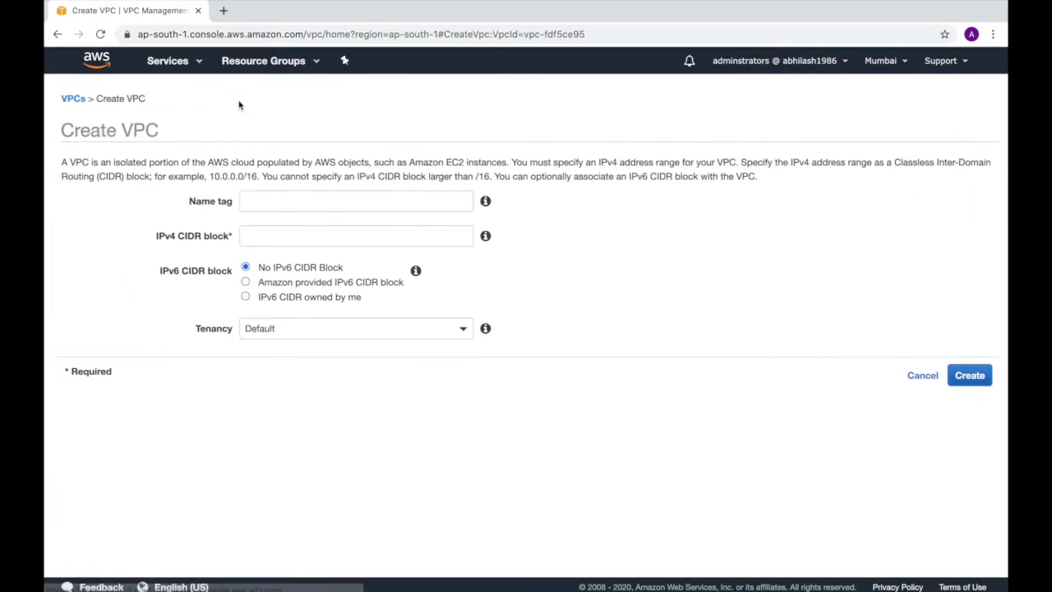
pyautogui.click(273, 203)
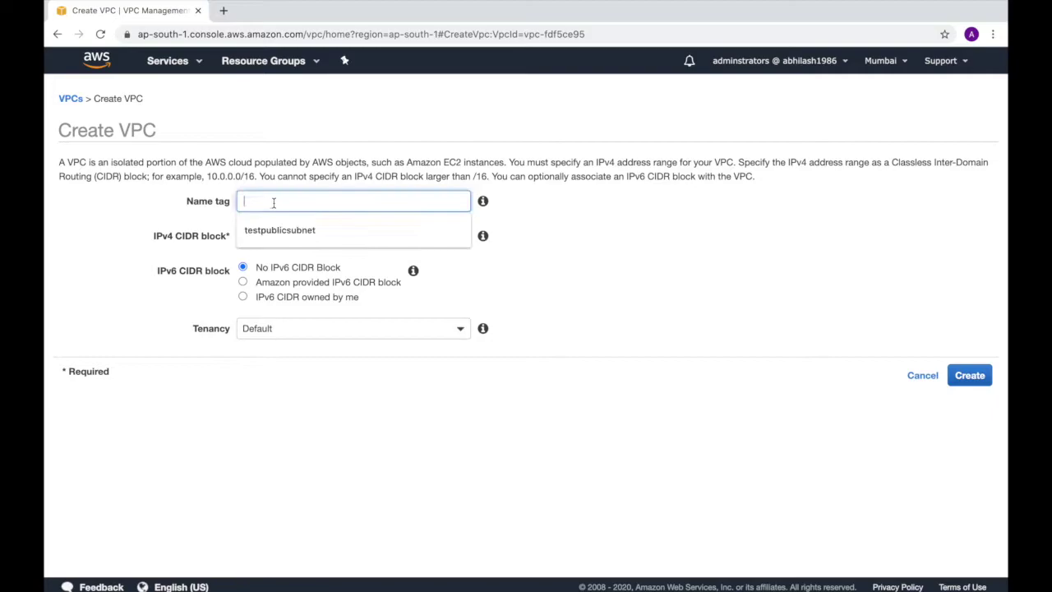
pyautogui.write('myVPC')
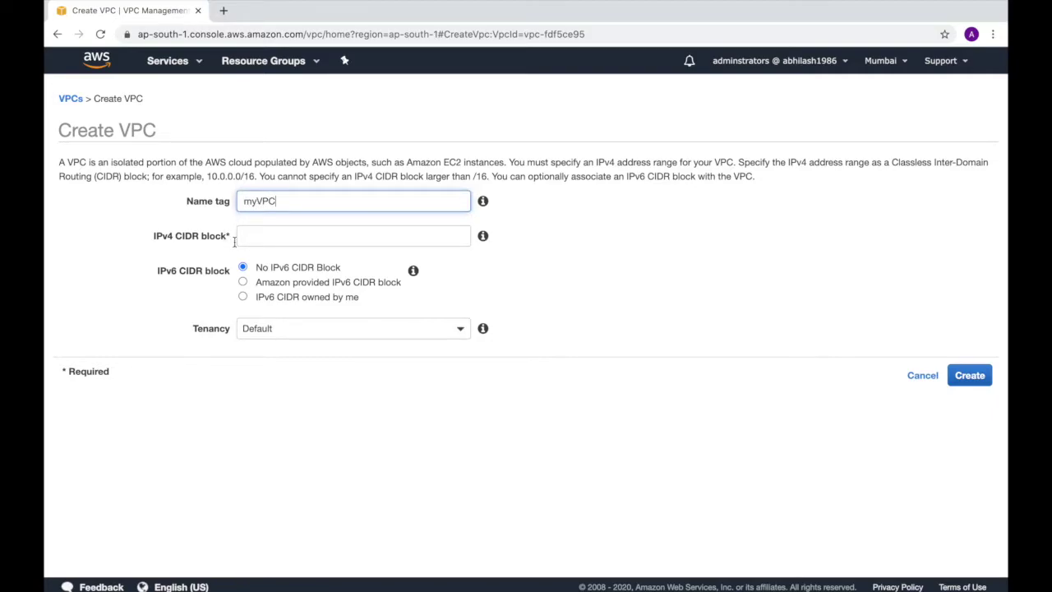
pyautogui.click(265, 237)
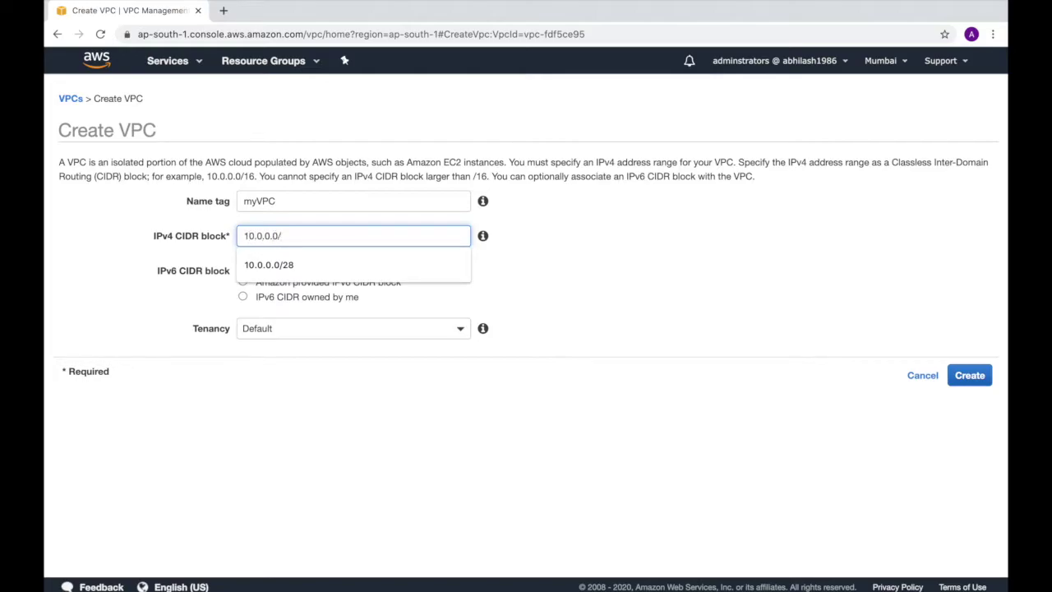
pyautogui.write('10.0.0.0/16')
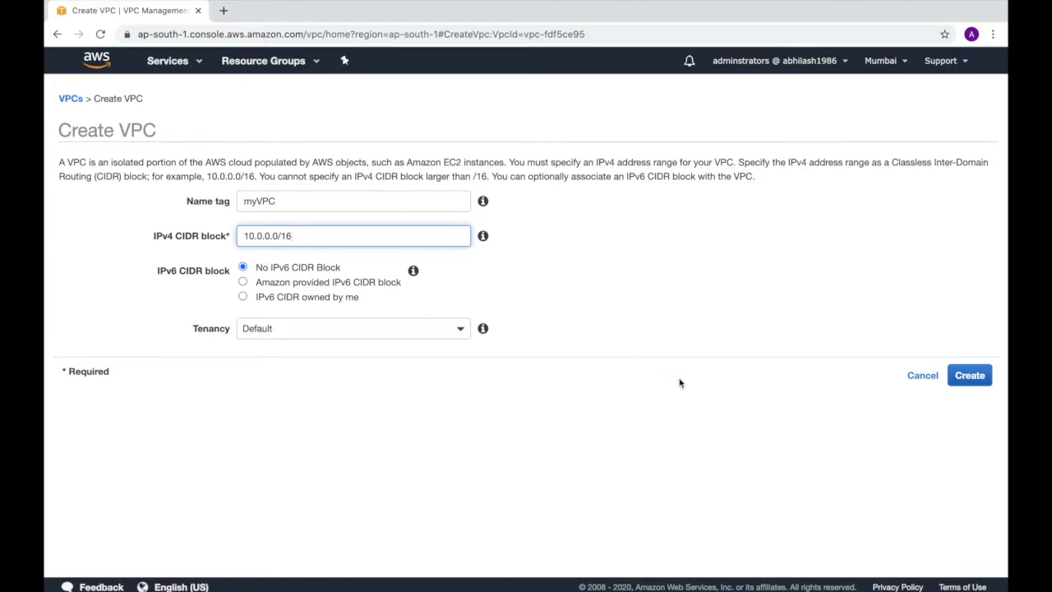
pyautogui.click(971, 378)
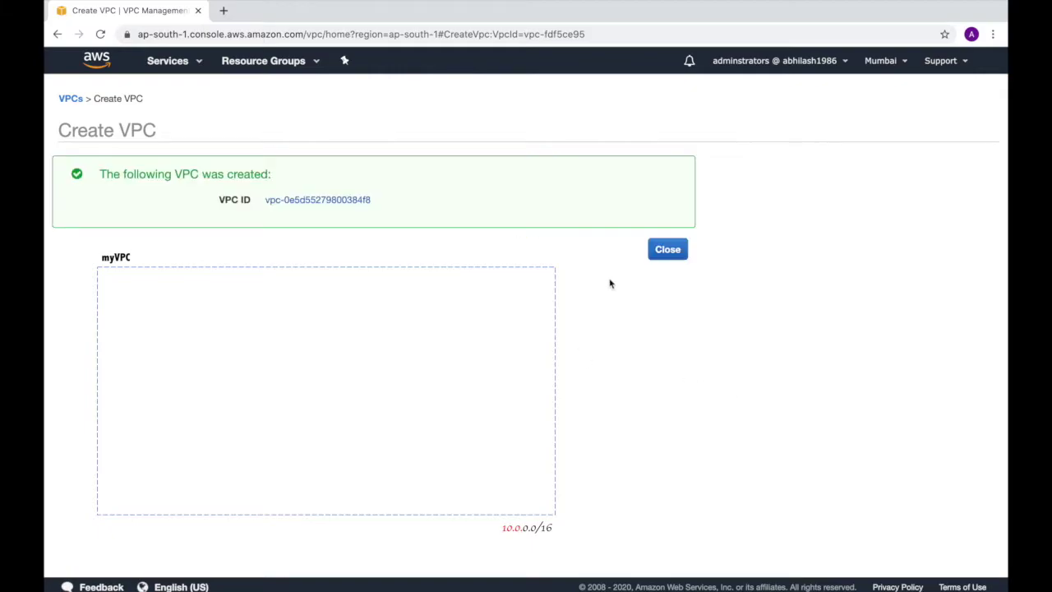
pyautogui.click(666, 250)
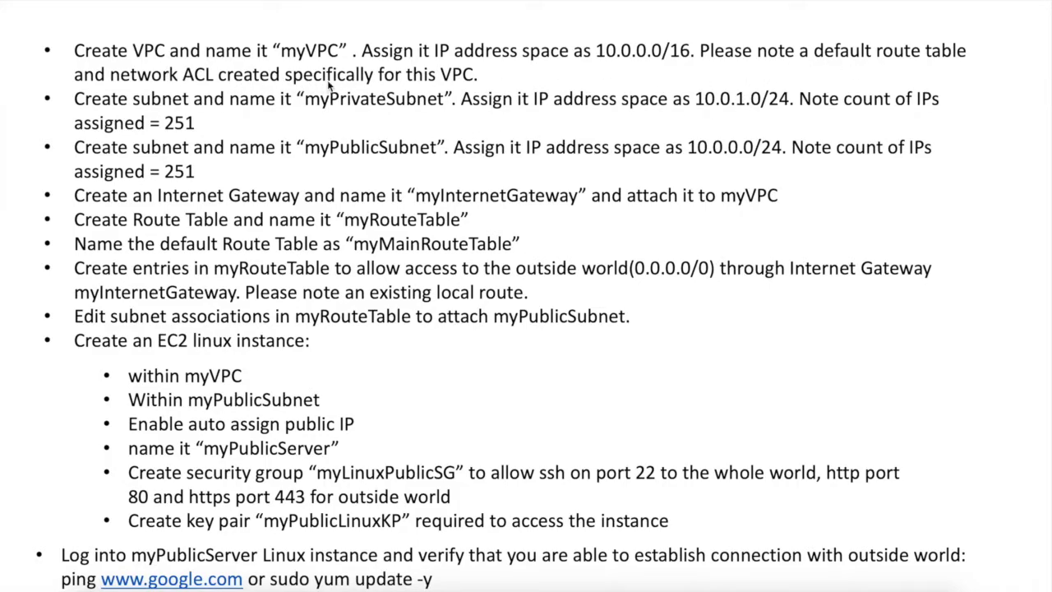
# Switch from the task notes back to the AWS console and open the VPC dashboard to check the regional resource counts
pyautogui.press('super+Tab')
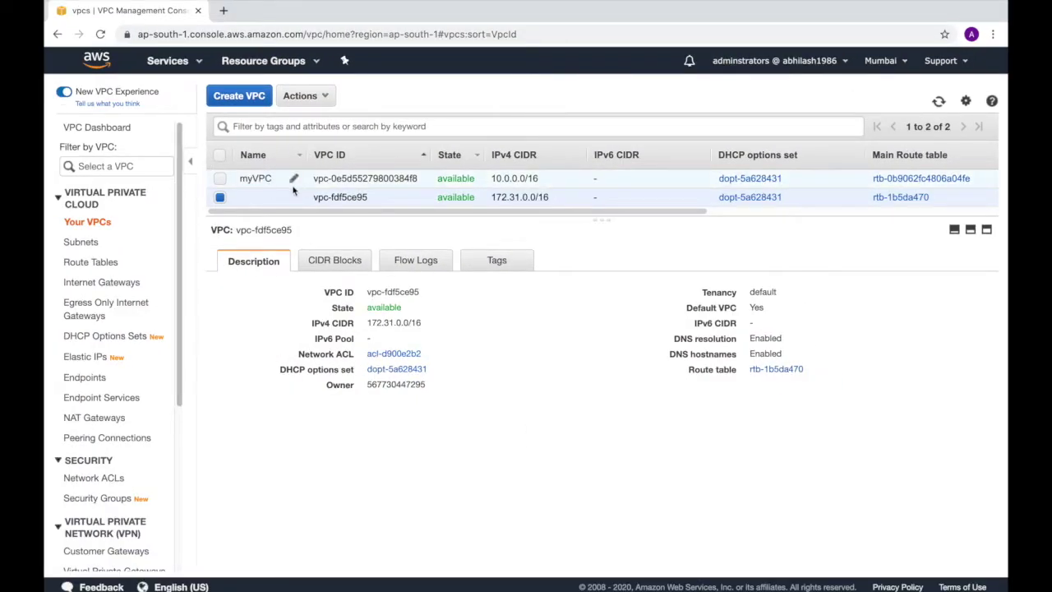
pyautogui.click(99, 130)
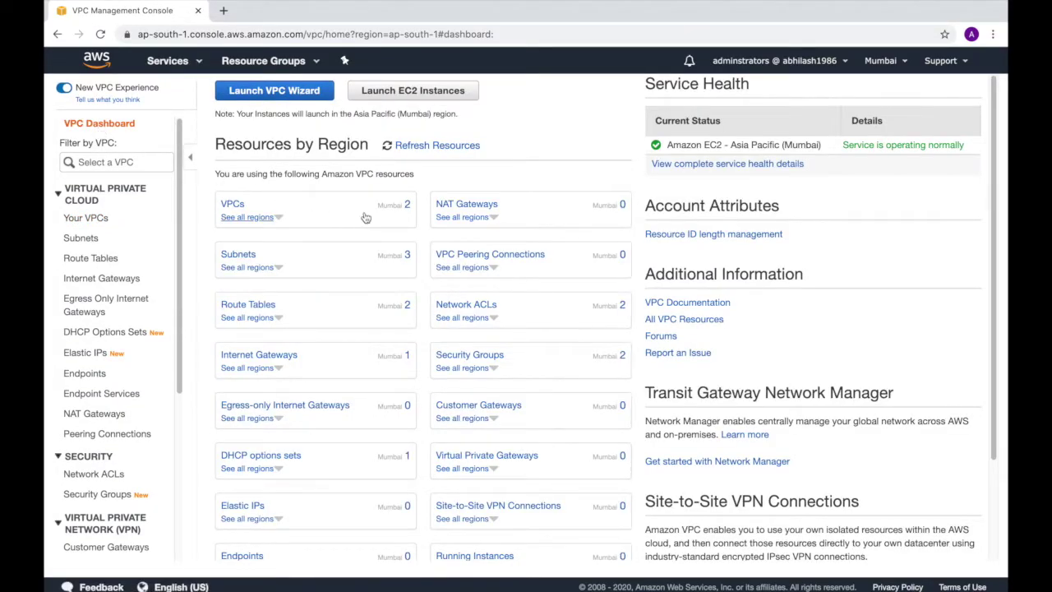
# Open the Mumbai Route Tables and Network ACLs lists in separate browser tabs and examine the entries belonging to each VPC
pyautogui.middleClick(259, 306)
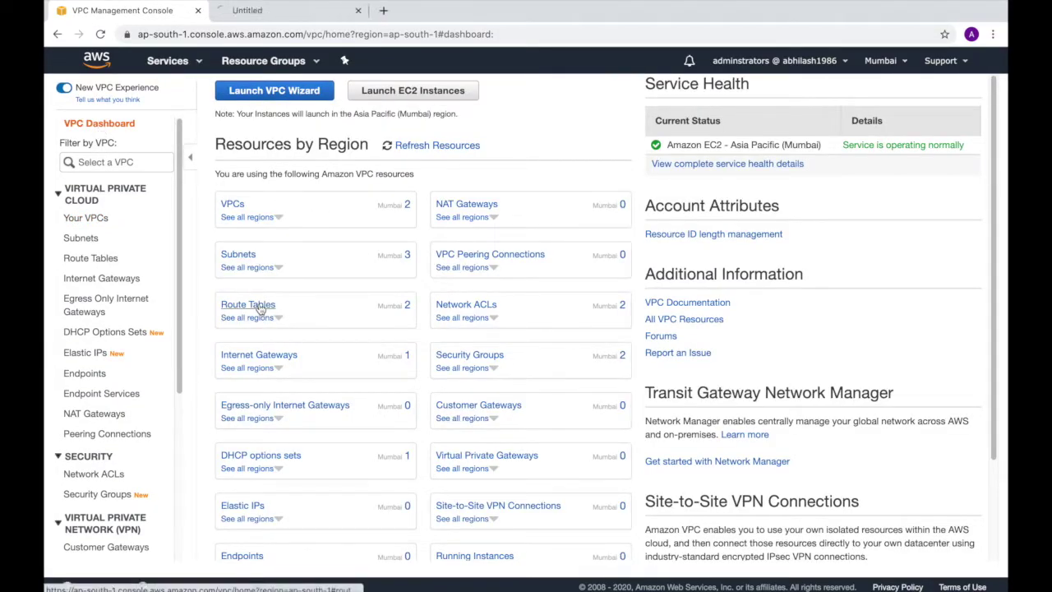
pyautogui.middleClick(468, 309)
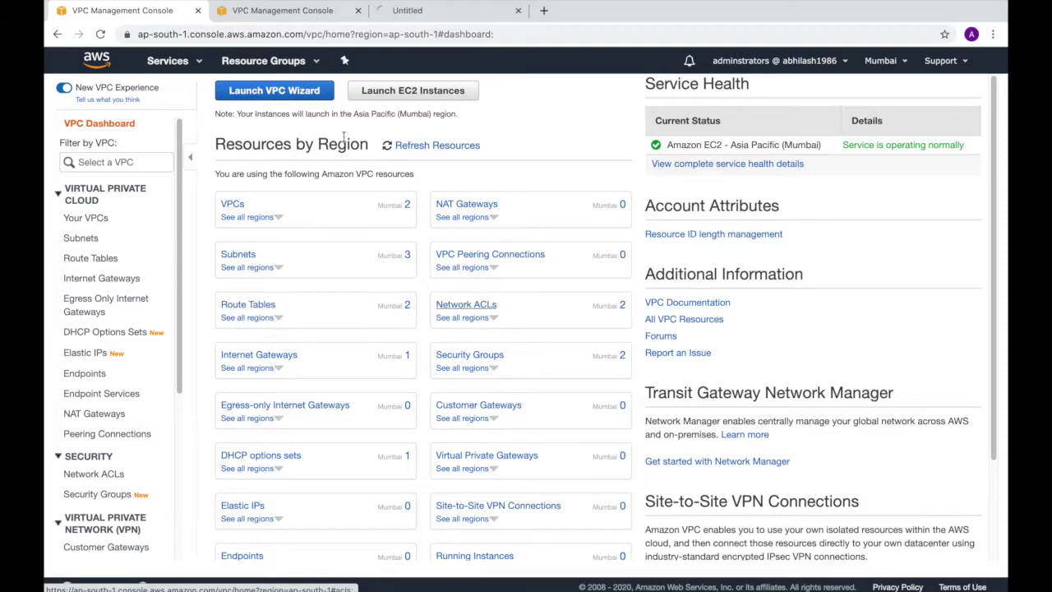
pyautogui.click(300, 13)
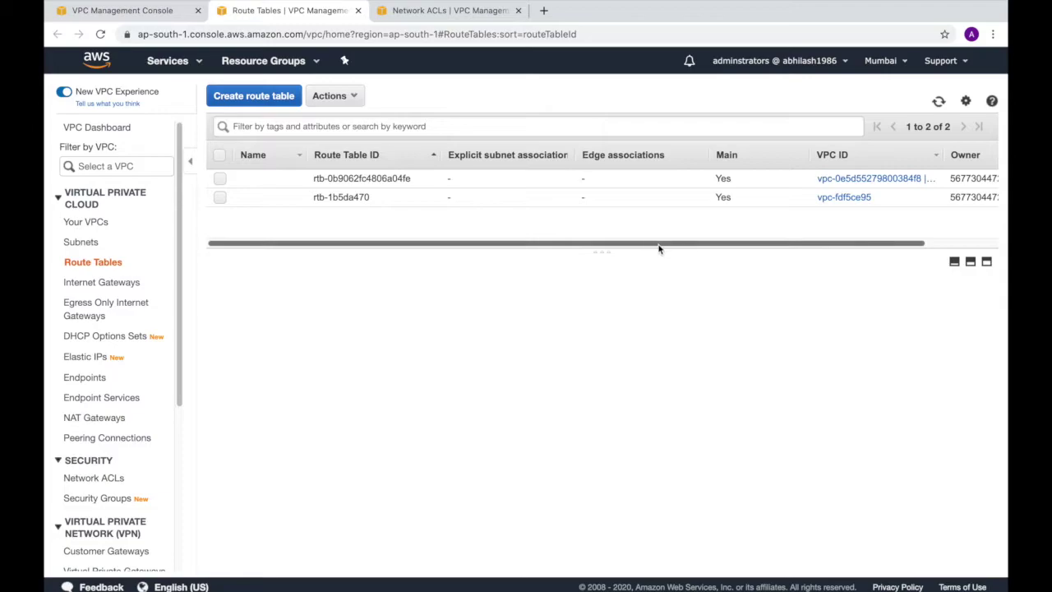
pyautogui.moveTo(657, 248); pyautogui.dragTo(796, 249)
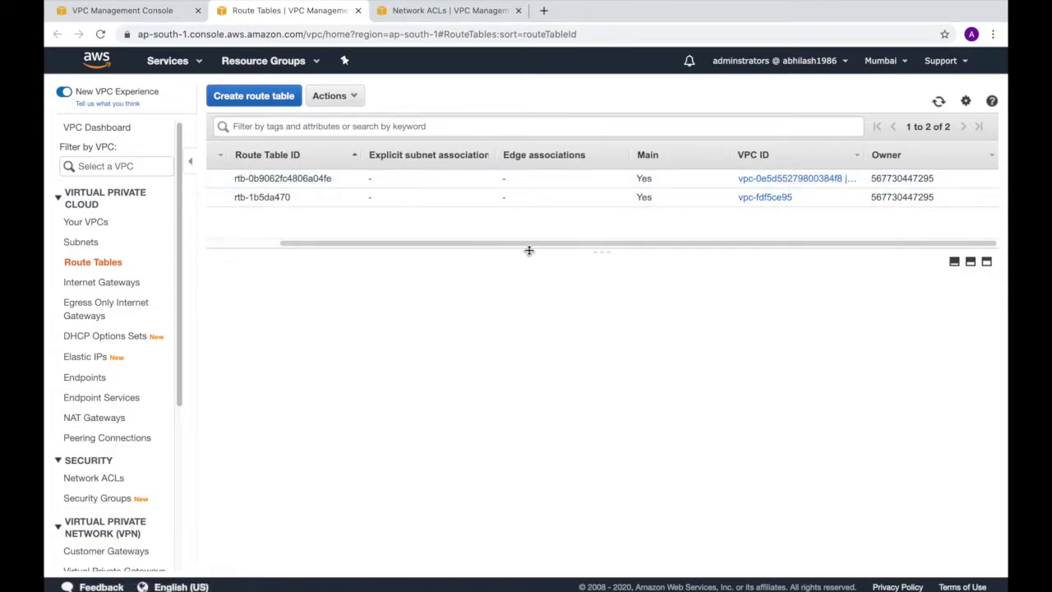
pyautogui.moveTo(536, 252); pyautogui.dragTo(387, 251)
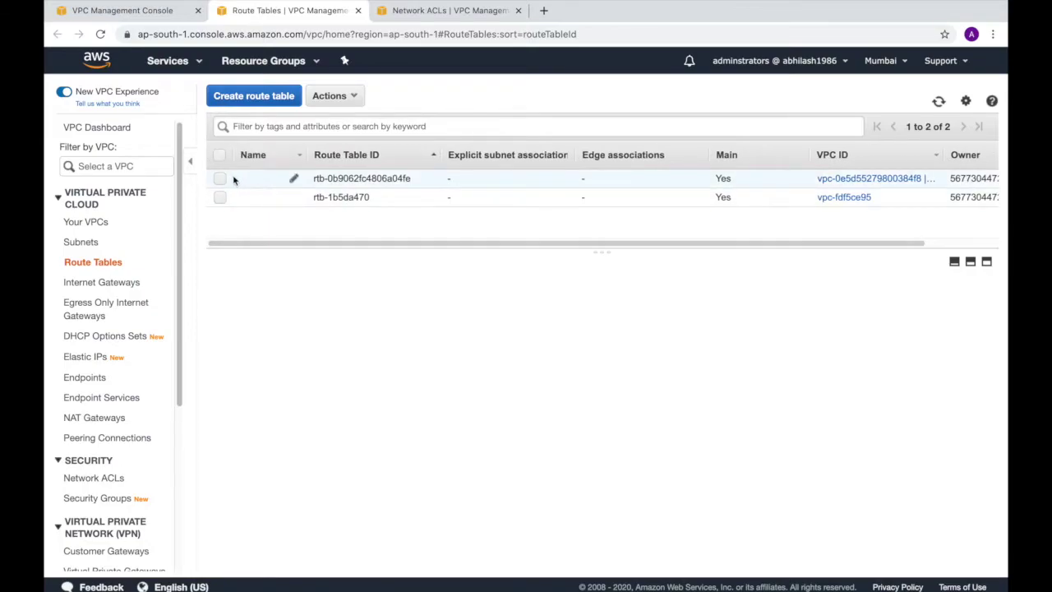
pyautogui.click(432, 10)
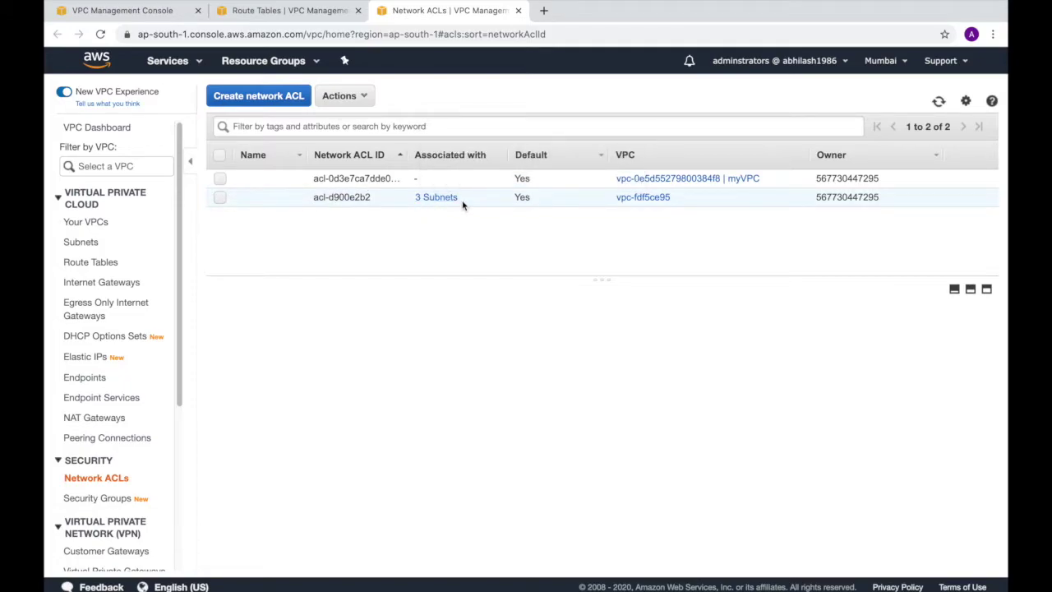
# Create a subnet named myPrivateSubnet in myVPC, in availability zone ap-south-1a, with the IPv4 CIDR block 10.0.1.0/24
pyautogui.click(118, 12)
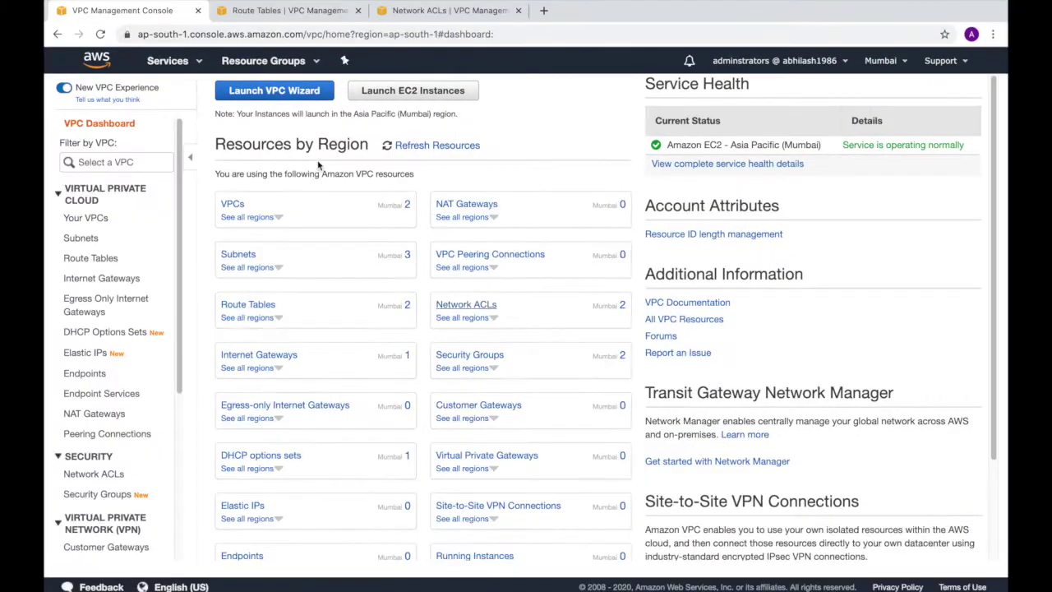
pyautogui.click(92, 239)
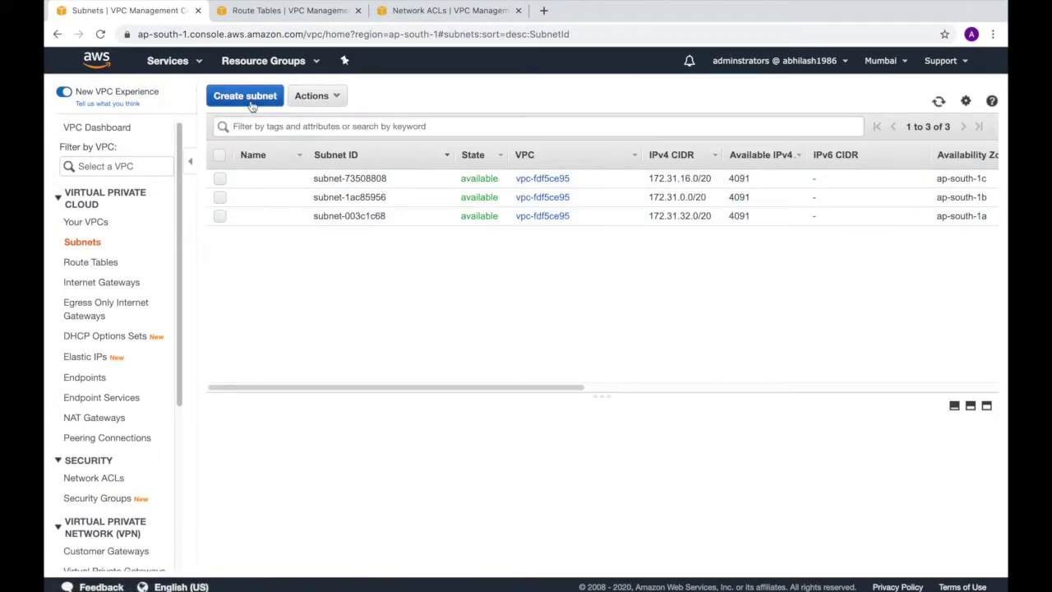
pyautogui.click(249, 101)
pyautogui.click(294, 209)
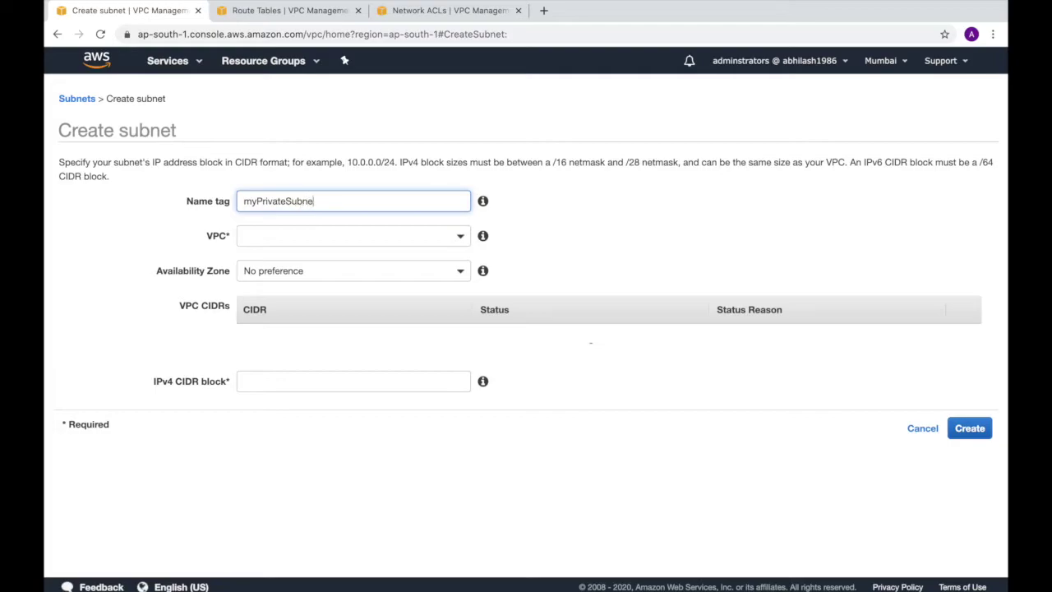
pyautogui.click(312, 234)
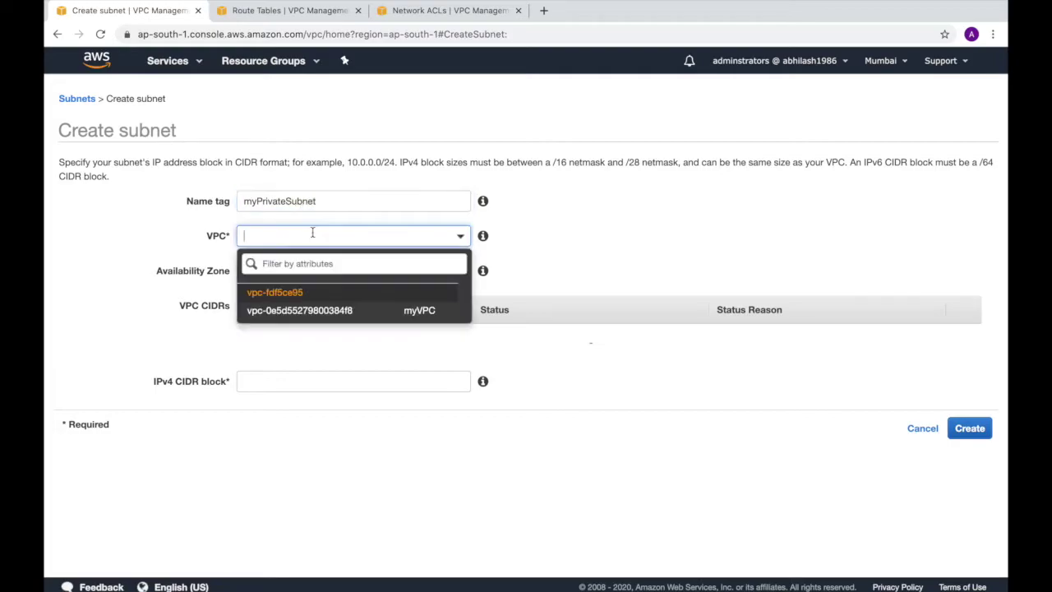
pyautogui.click(337, 312)
pyautogui.click(334, 273)
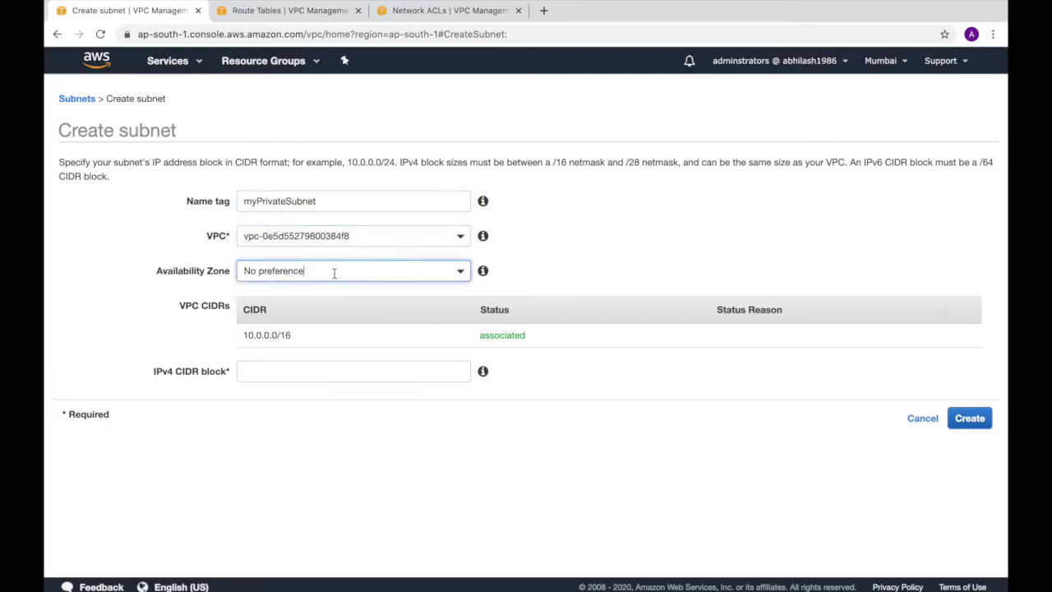
pyautogui.click(312, 362)
pyautogui.click(284, 377)
pyautogui.write('10.0.1.0/24')
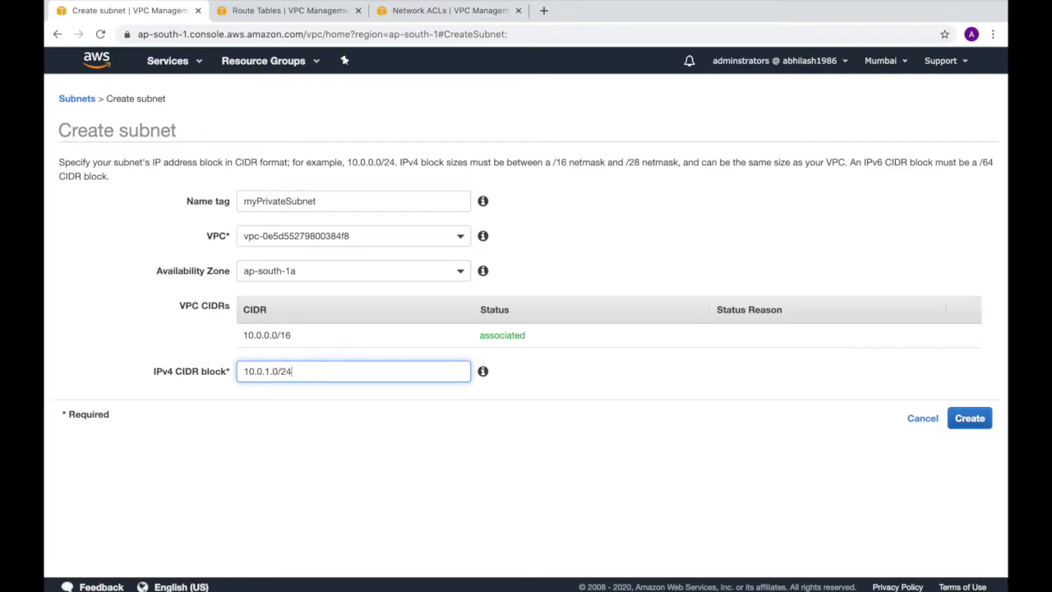
pyautogui.click(967, 420)
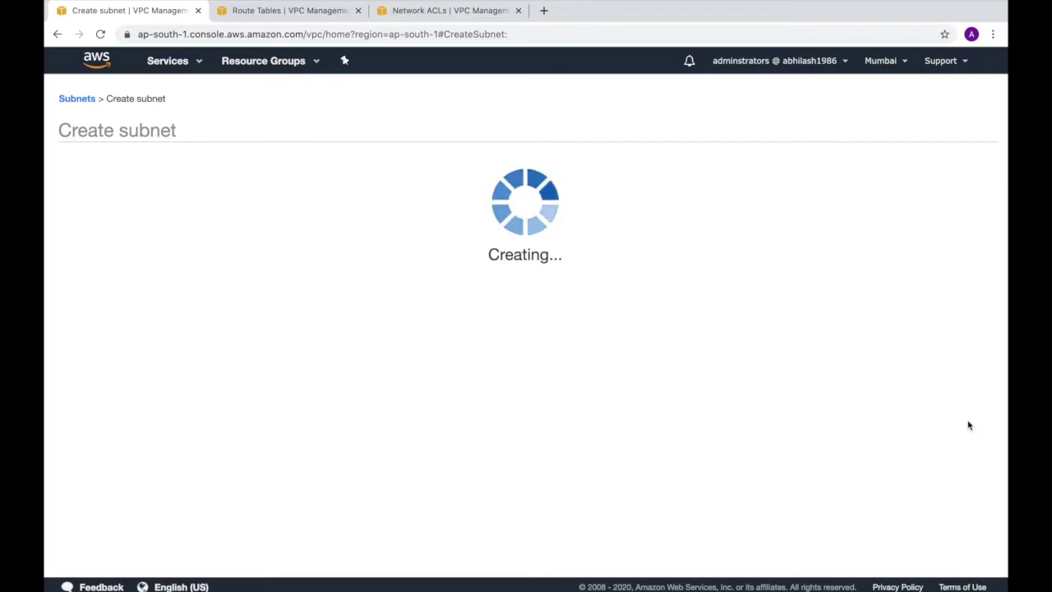
pyautogui.click(658, 250)
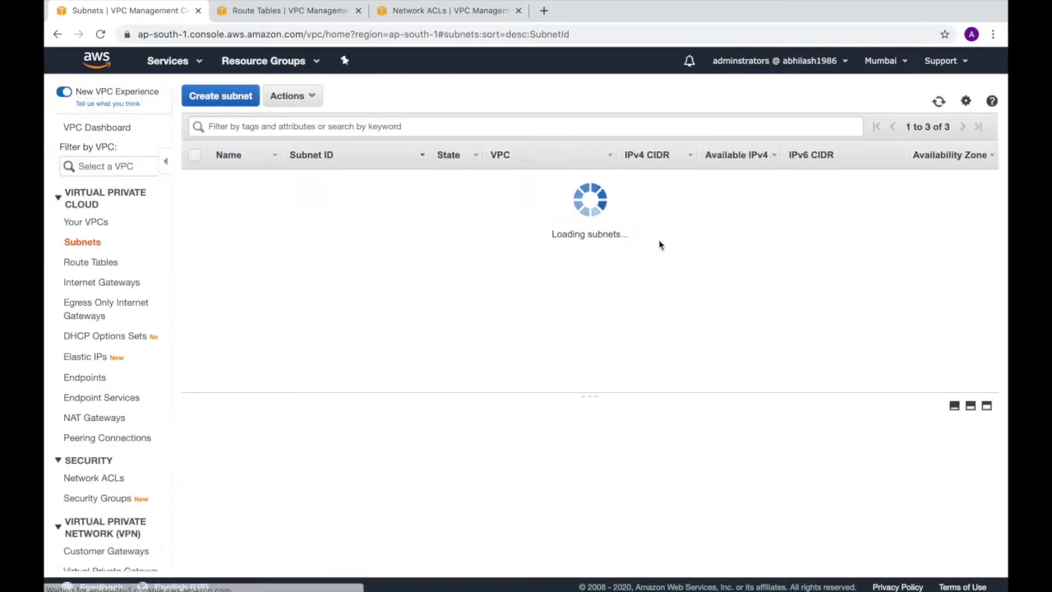
# Create a subnet named myPublicSubnet in myVPC, in availability zone ap-south-1b, with the IPv4 CIDR block 10.0.0.0/24
pyautogui.click(244, 97)
pyautogui.click(281, 202)
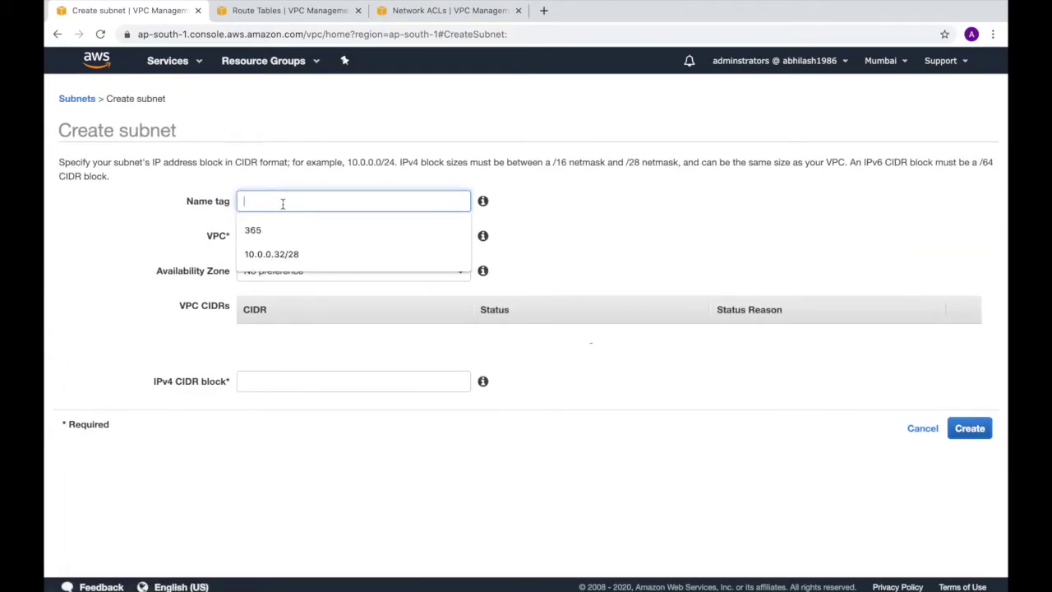
pyautogui.write('myPublicSubne')
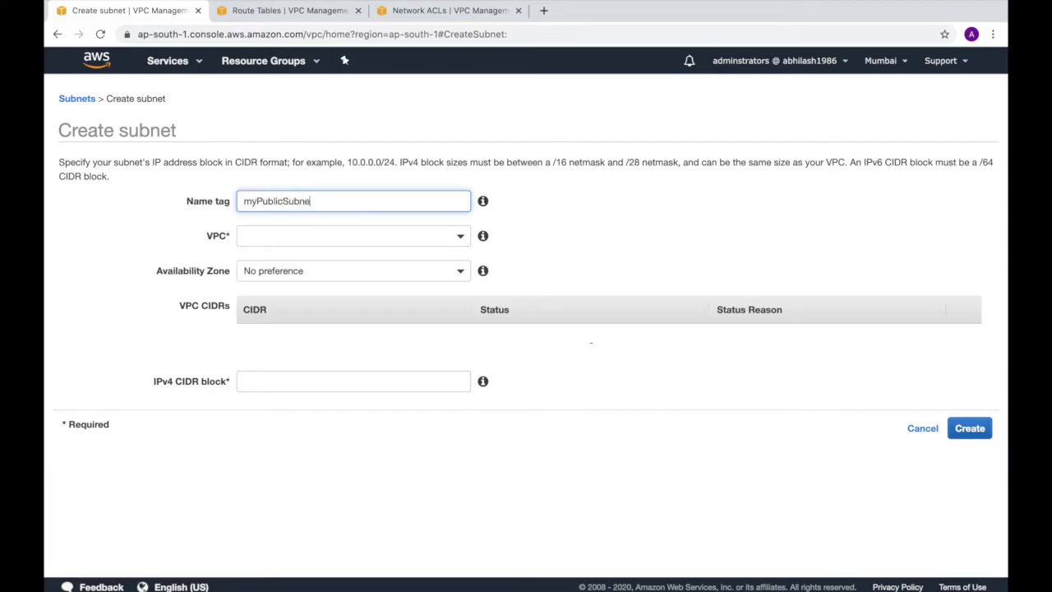
pyautogui.click(309, 236)
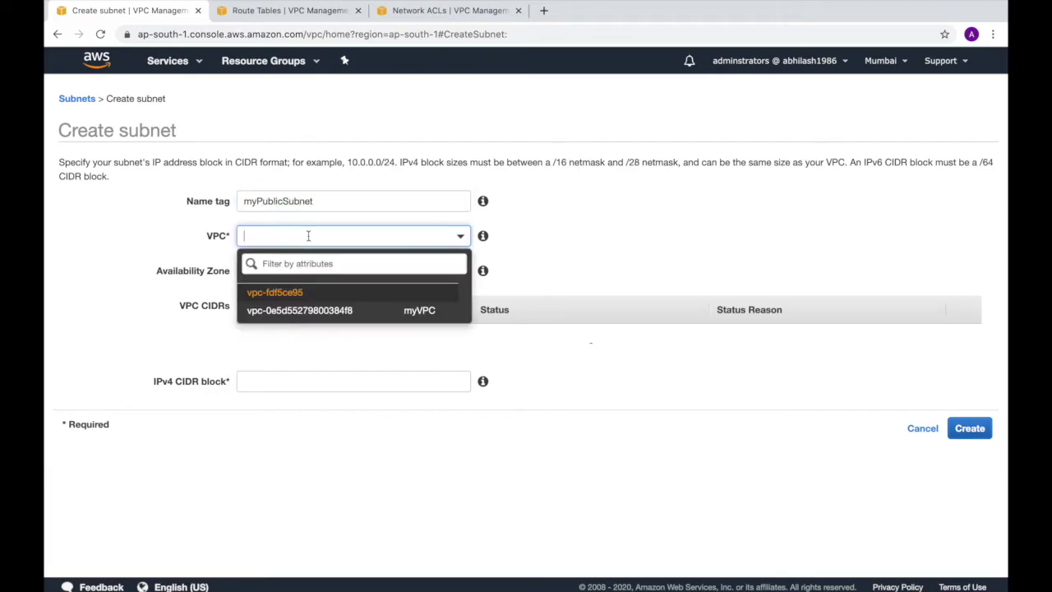
pyautogui.click(294, 308)
pyautogui.click(311, 271)
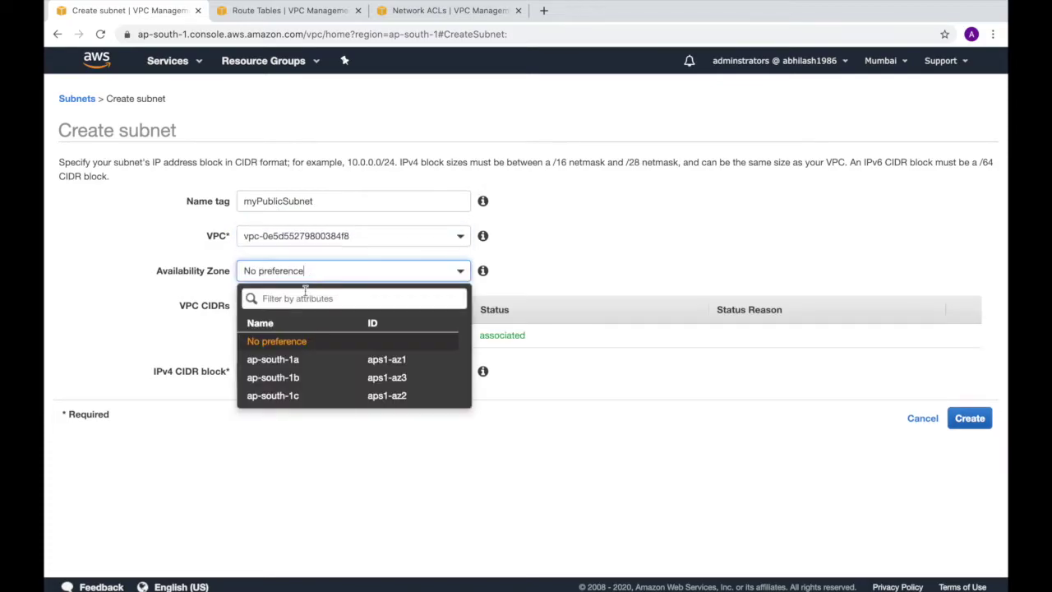
pyautogui.click(288, 372)
pyautogui.click(298, 368)
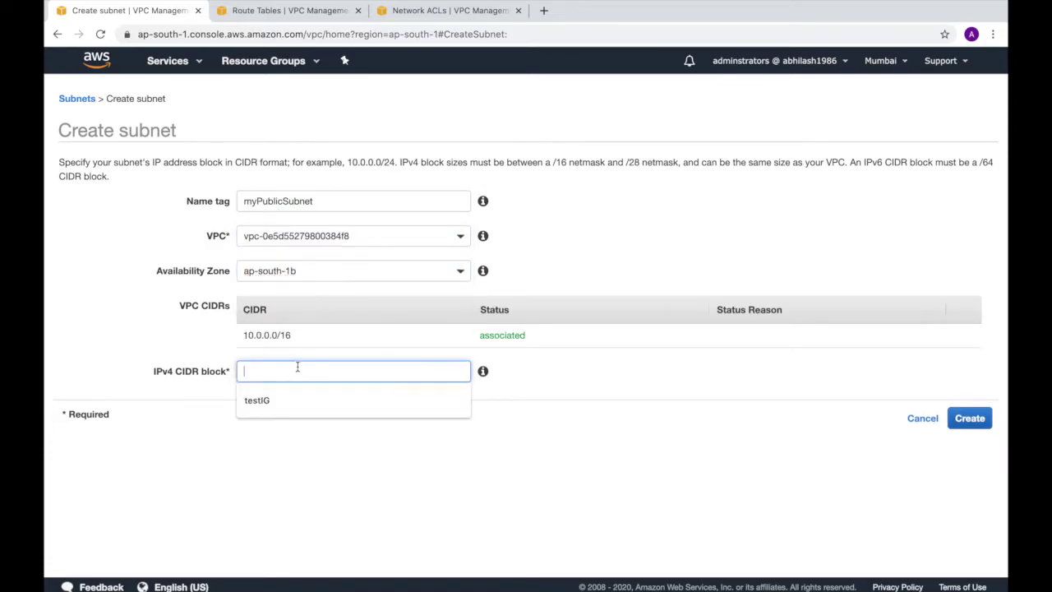
pyautogui.write('10.0.0.0/24')
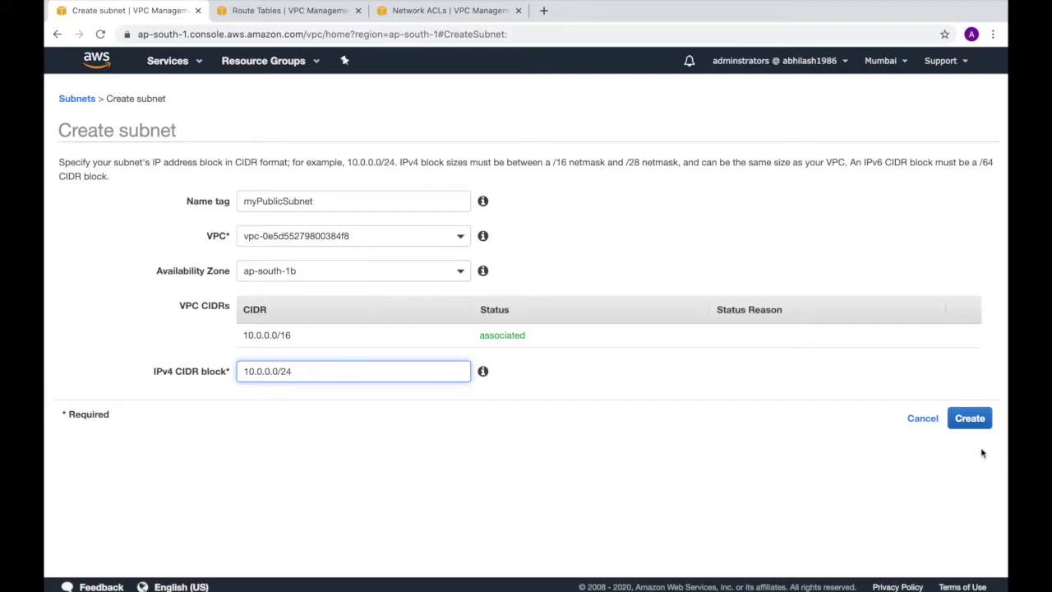
pyautogui.click(974, 421)
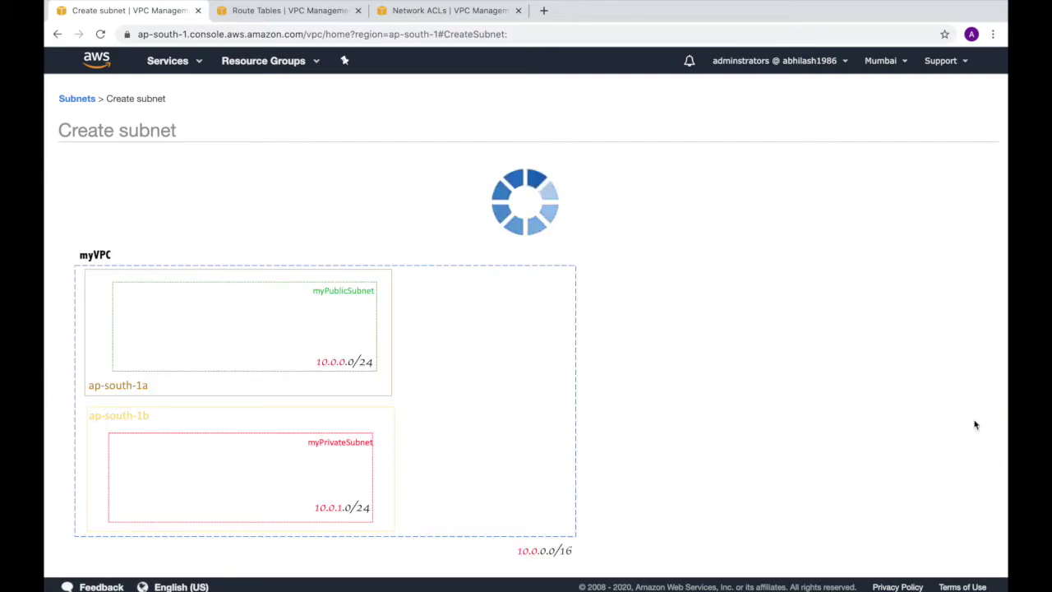
pyautogui.click(679, 251)
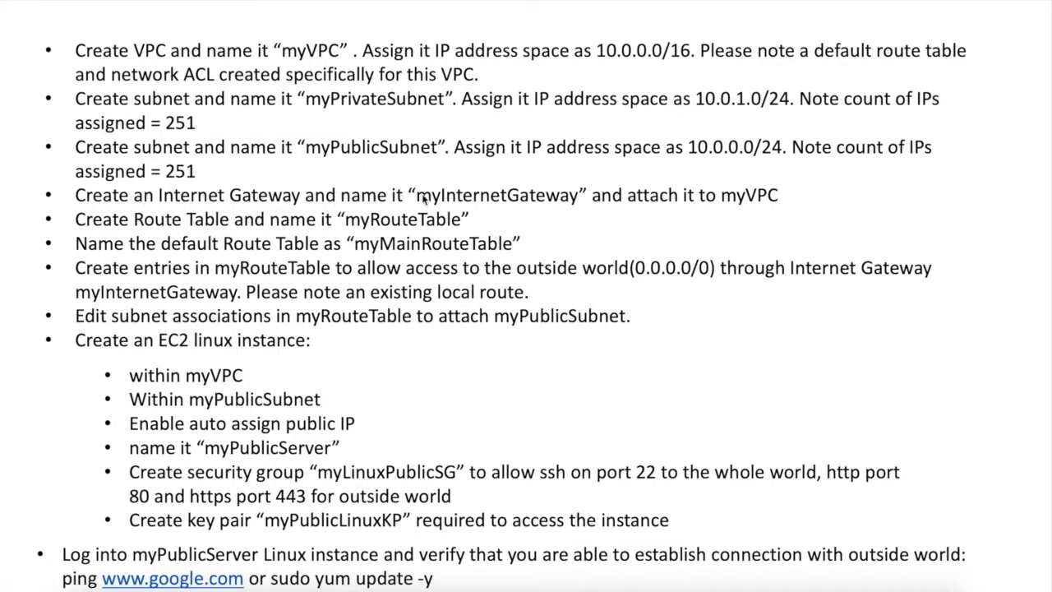
# Switch from the task notes back to the AWS console and create an internet gateway named myInternetGateway
pyautogui.hotkey('ctrl', 'Right')
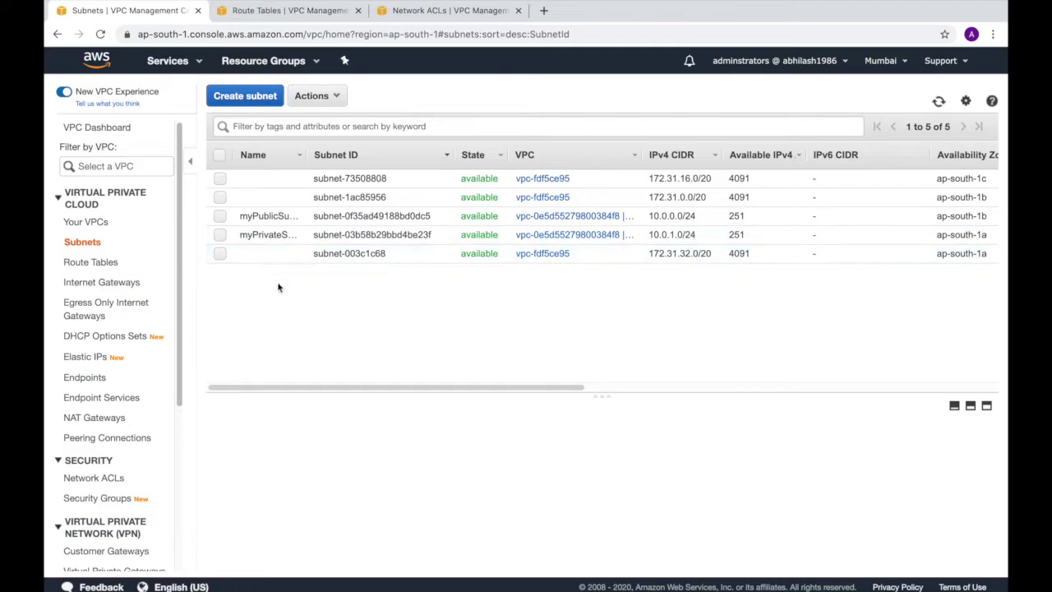
pyautogui.click(96, 284)
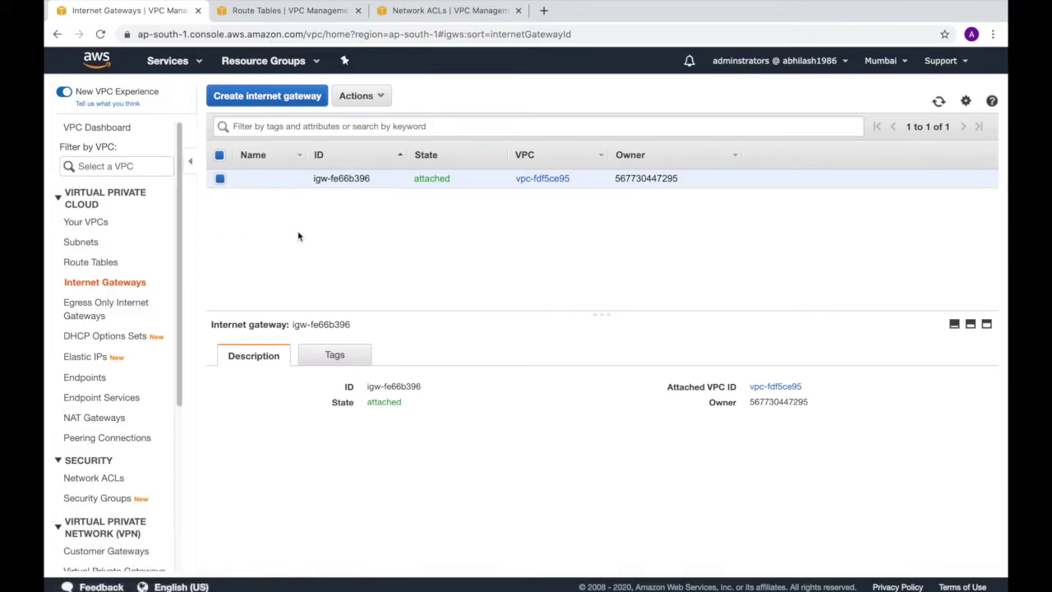
pyautogui.click(281, 99)
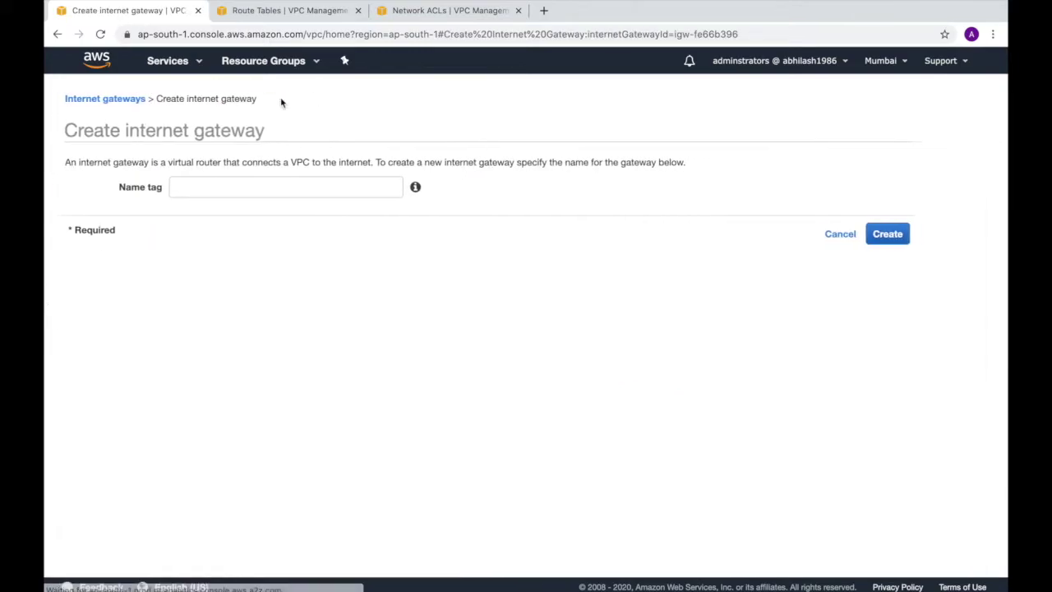
pyautogui.click(257, 192)
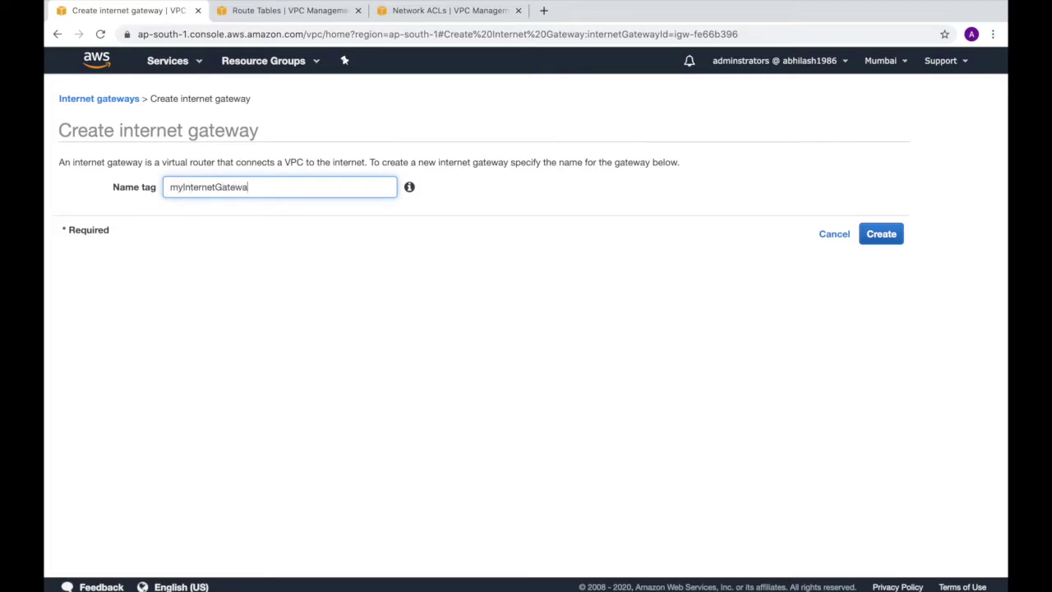
pyautogui.click(881, 235)
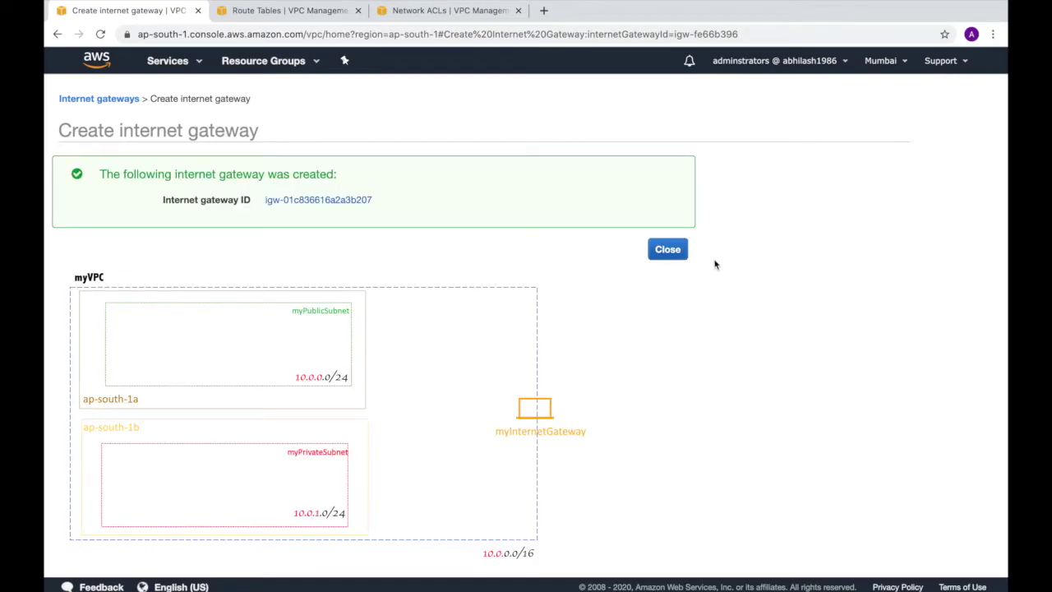
pyautogui.click(665, 248)
# Check the task notes for the target VPC and attach myInternetGateway to myVPC
pyautogui.hotkey('ctrl', 'Left')
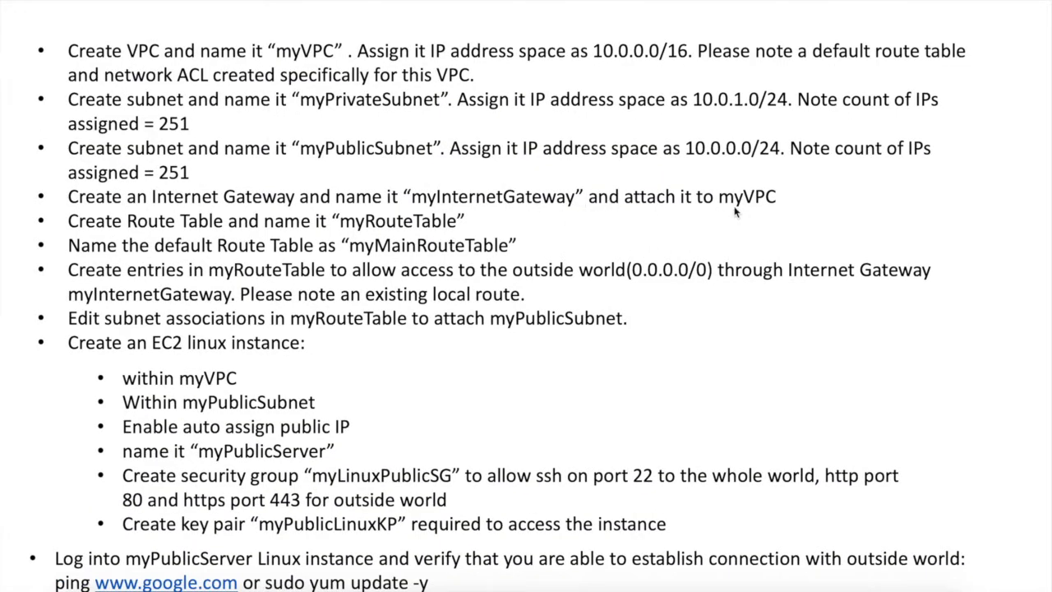
pyautogui.hotkey('ctrl', 'Right')
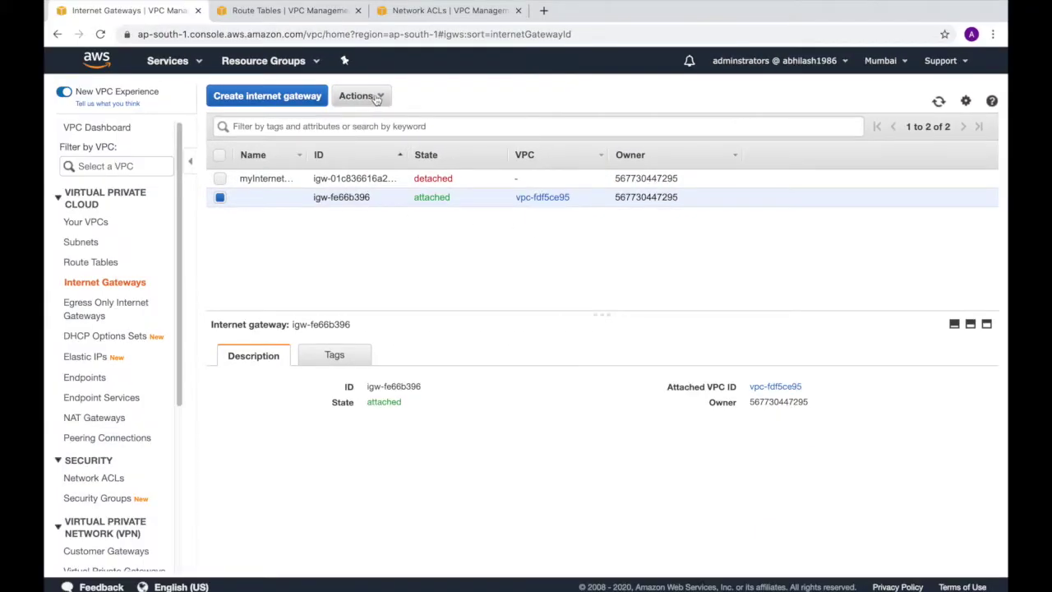
pyautogui.click(229, 180)
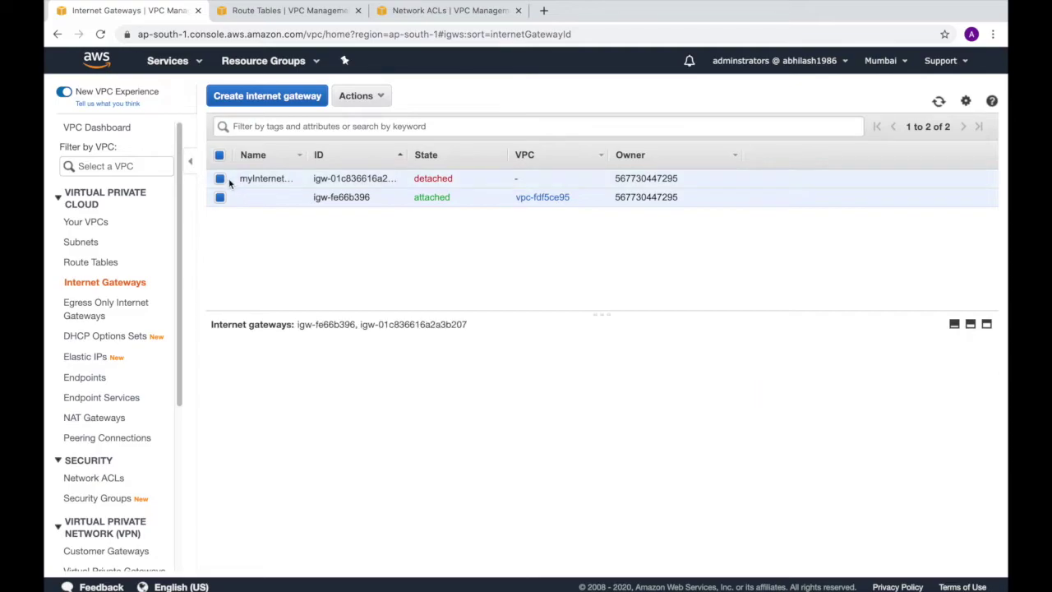
pyautogui.click(221, 197)
pyautogui.click(357, 95)
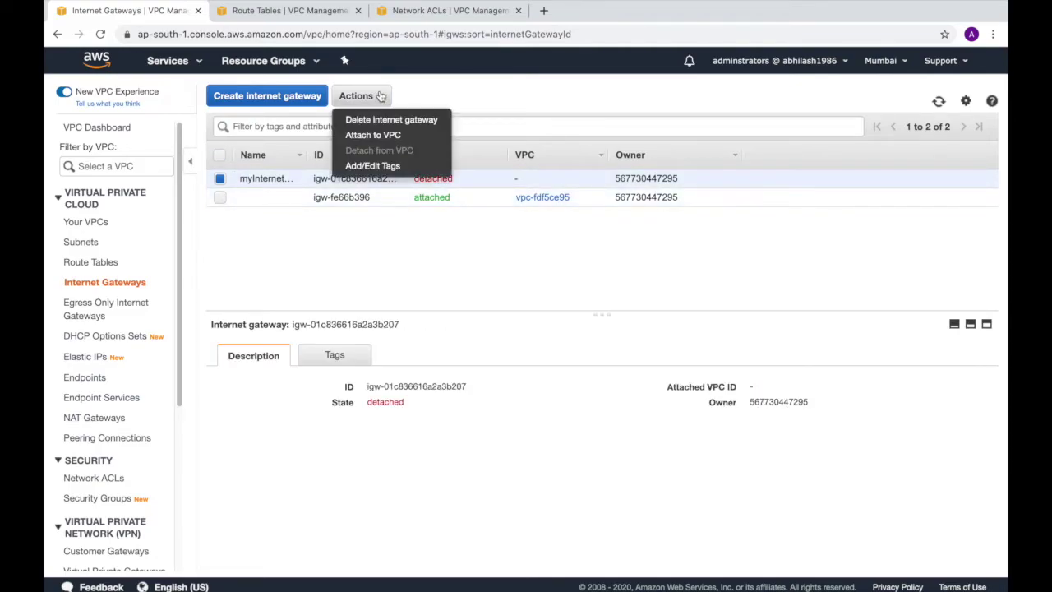
pyautogui.click(377, 138)
pyautogui.click(553, 192)
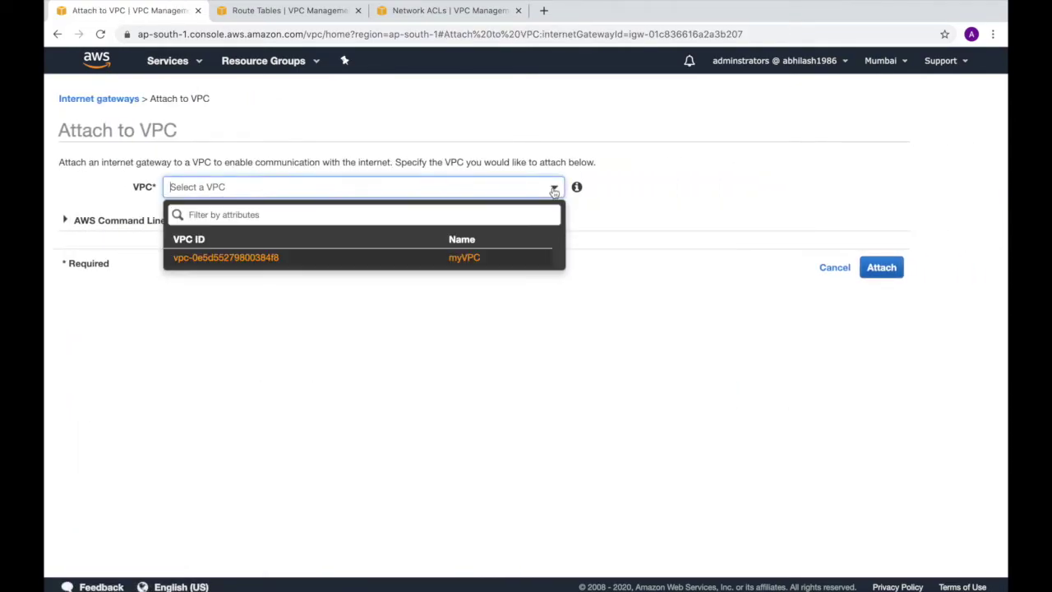
pyautogui.click(453, 257)
pyautogui.click(883, 269)
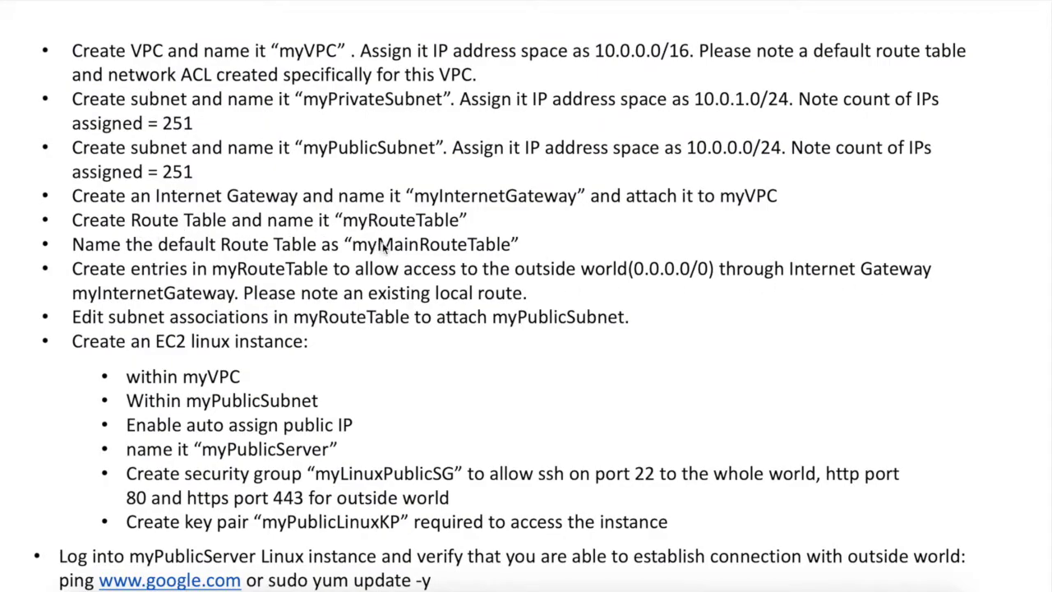
# Switch from the task notes back to the AWS console and create a route table named myRouteTable in myVPC
pyautogui.hotkey('ctrl', 'Right')
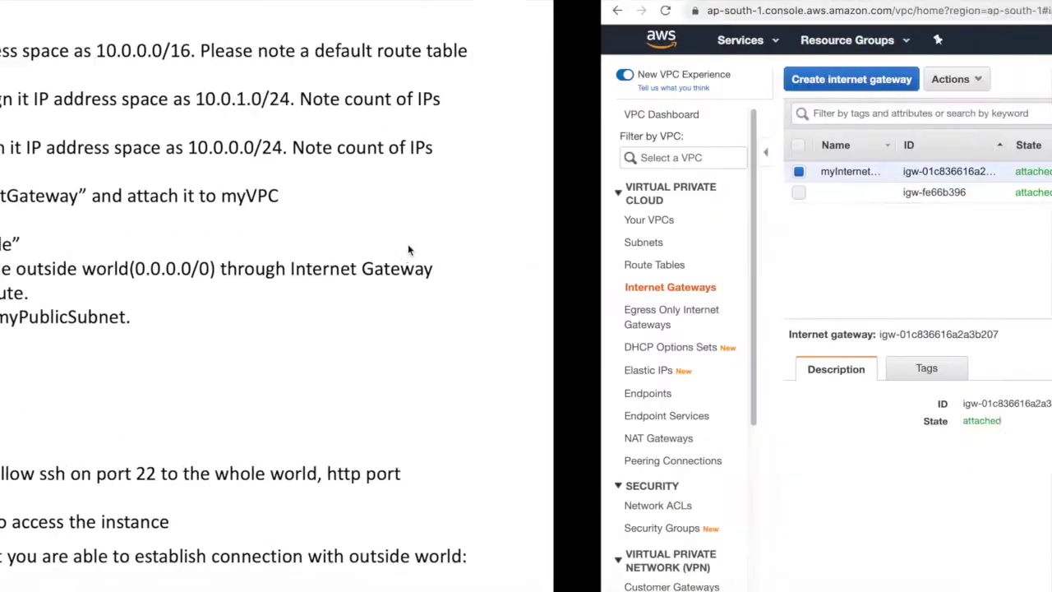
pyautogui.click(91, 265)
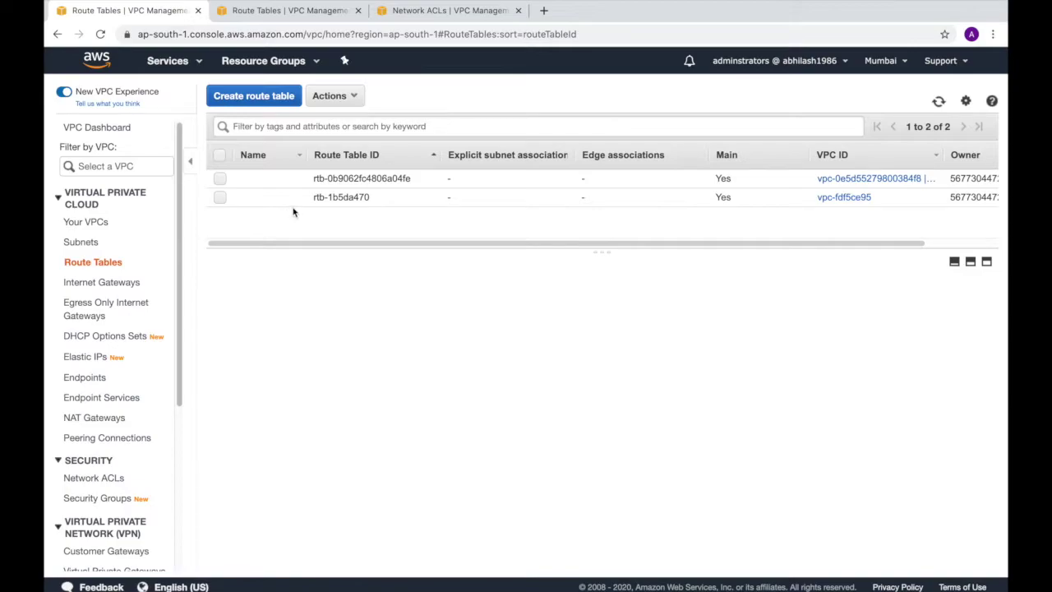
pyautogui.moveTo(444, 251); pyautogui.dragTo(326, 237)
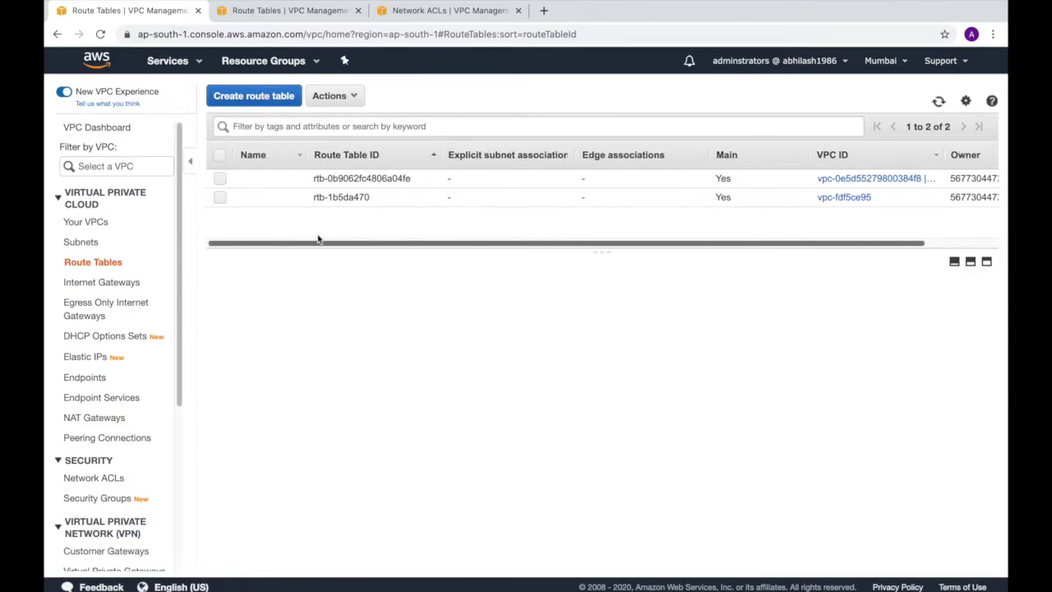
pyautogui.moveTo(300, 180)
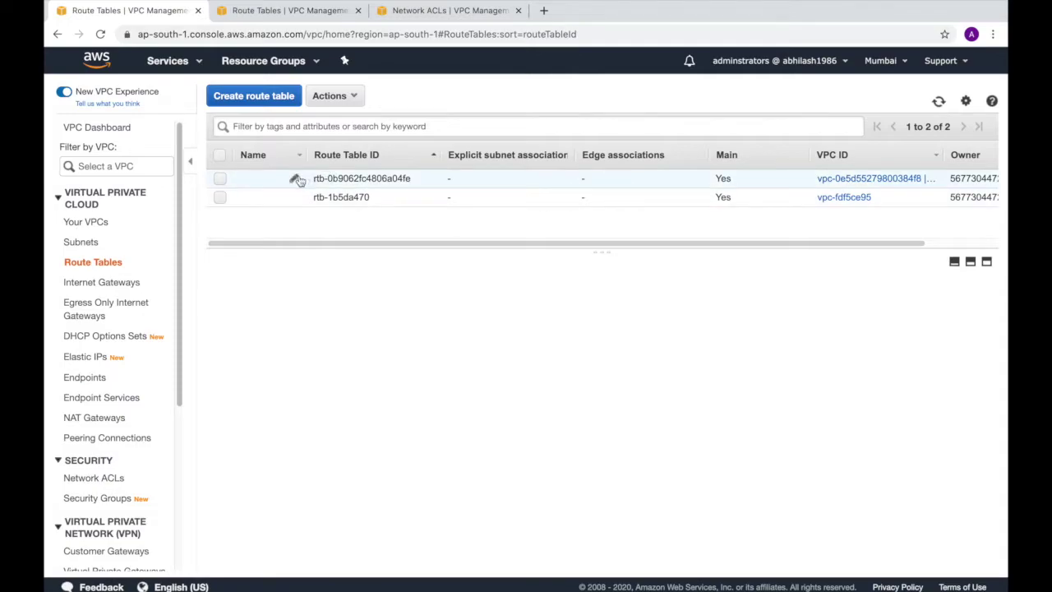
pyautogui.click(267, 100)
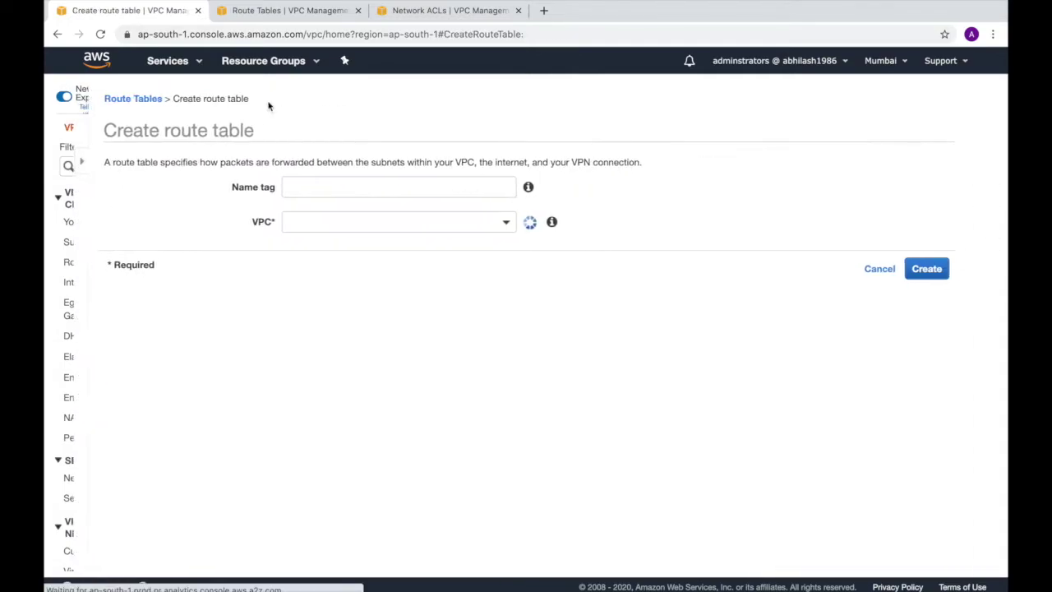
pyautogui.click(307, 187)
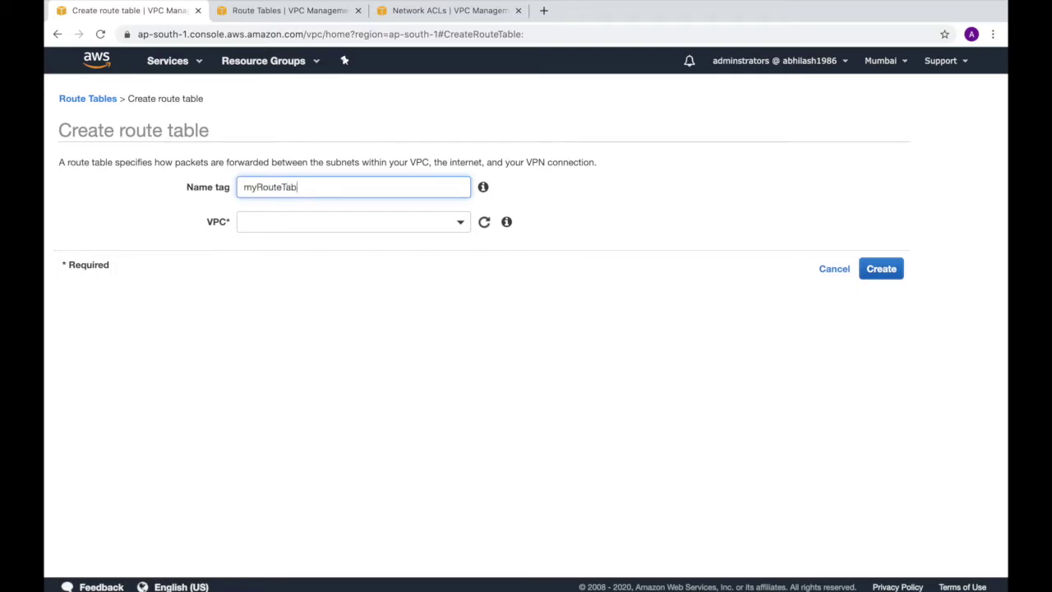
pyautogui.click(302, 219)
pyautogui.click(308, 295)
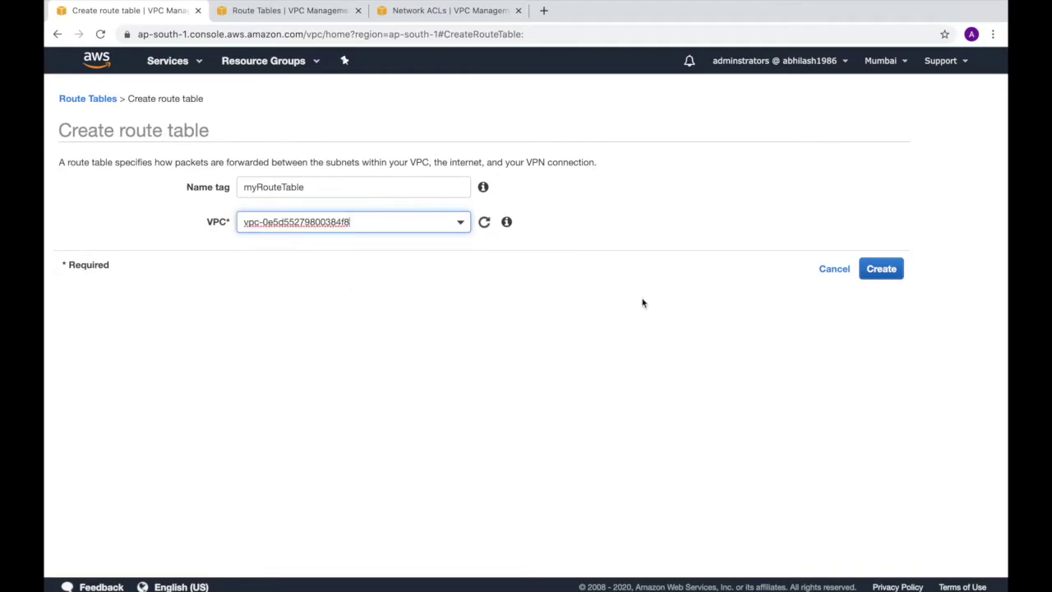
pyautogui.click(876, 271)
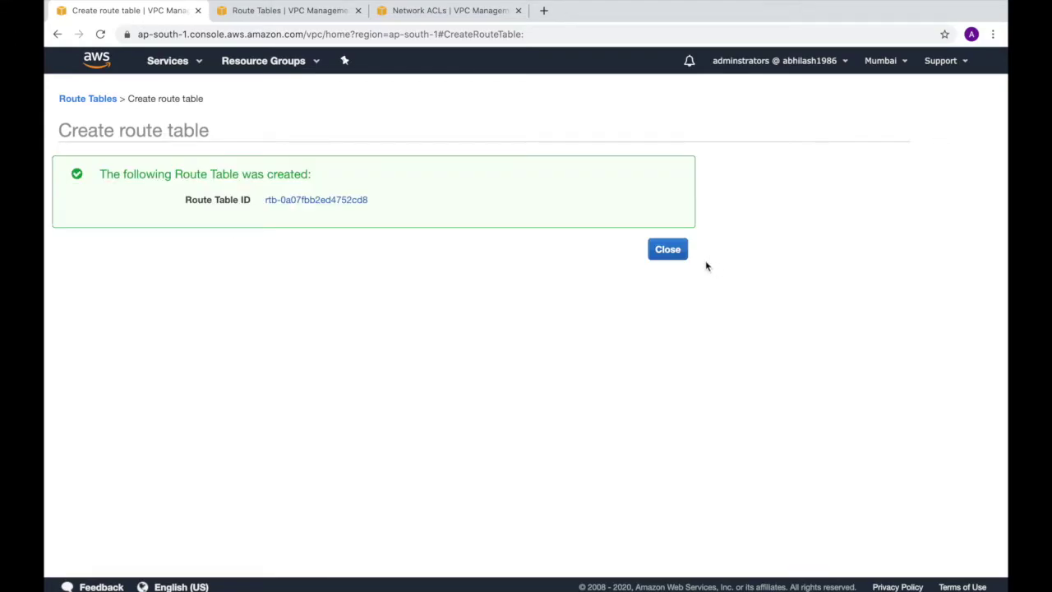
pyautogui.click(646, 250)
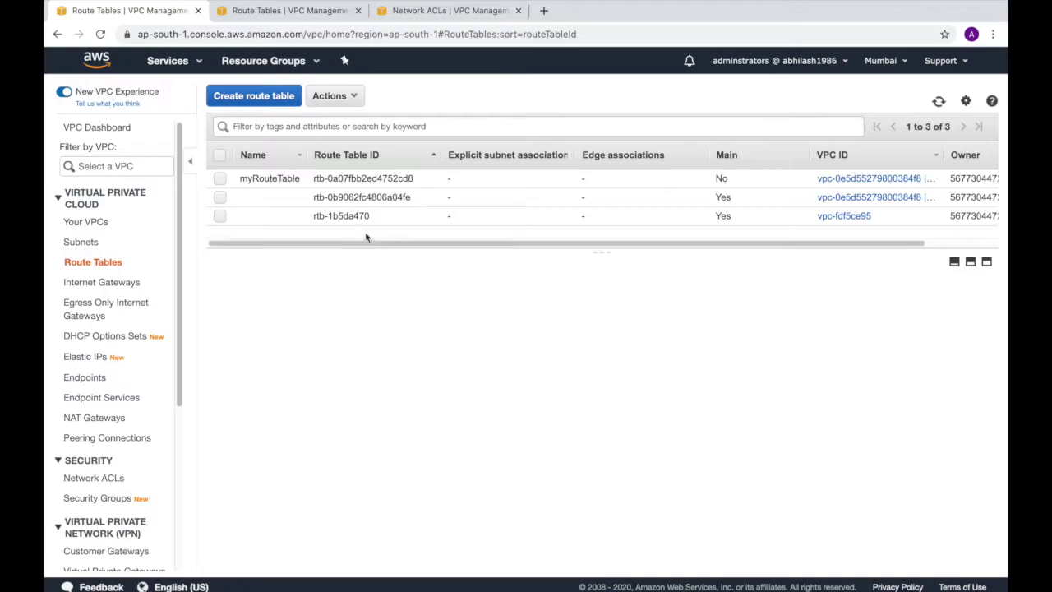
# Name myVPC's default main route table myMainRouteTable and widen the name column to fit the full name
pyautogui.click(292, 197)
pyautogui.write('myMain')
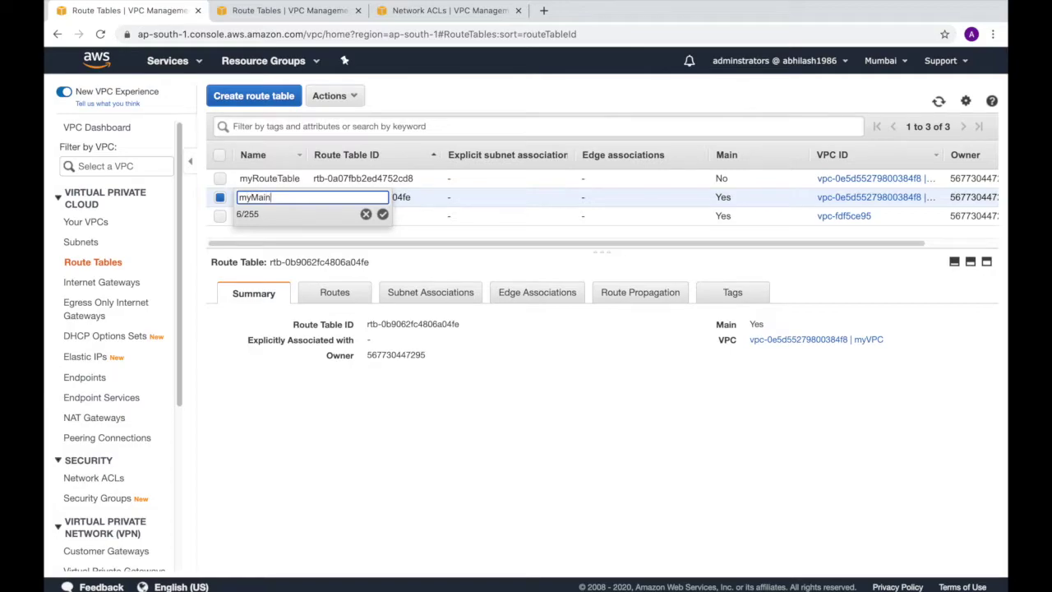
pyautogui.write('Route')
pyautogui.write('Table')
pyautogui.click(382, 214)
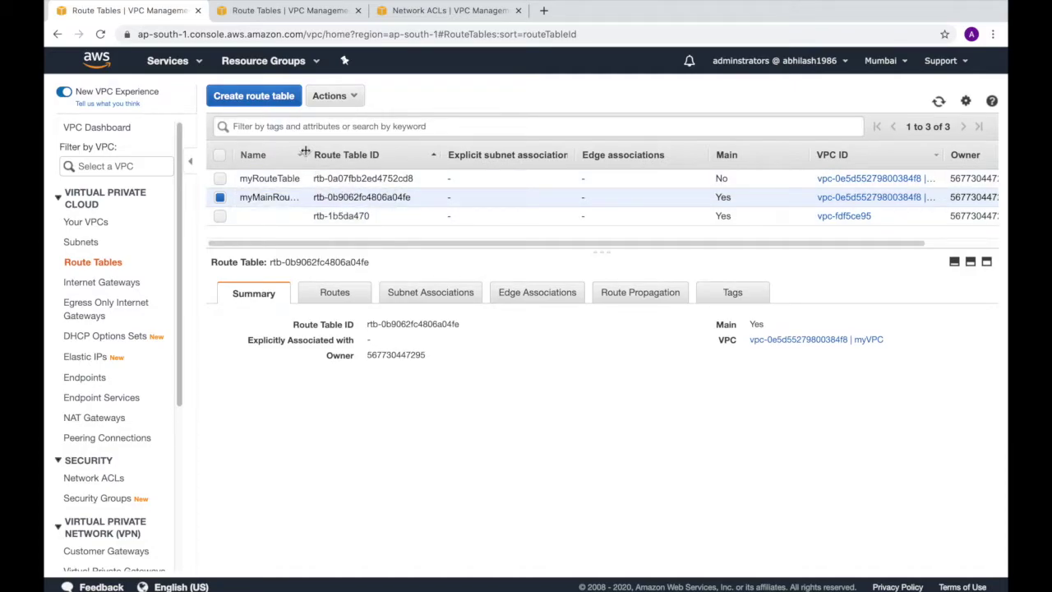
pyautogui.moveTo(304, 155); pyautogui.dragTo(361, 156)
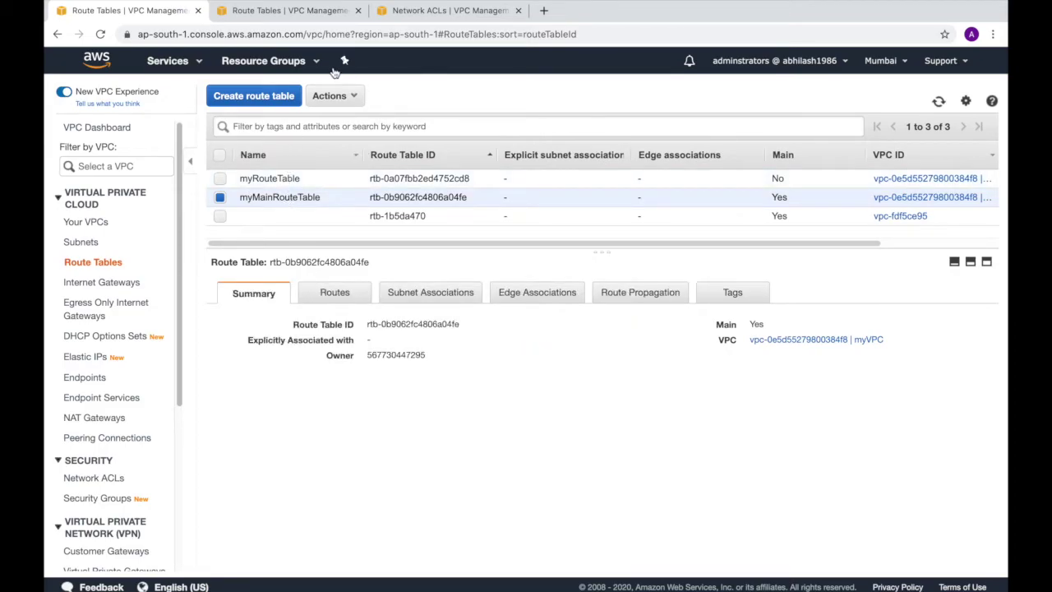
# Check the task notes, then add a route in myRouteTable with destination 0.0.0.0/0 and myInternetGateway as its target, and save it
pyautogui.hotkey('ctrl', 'Left')
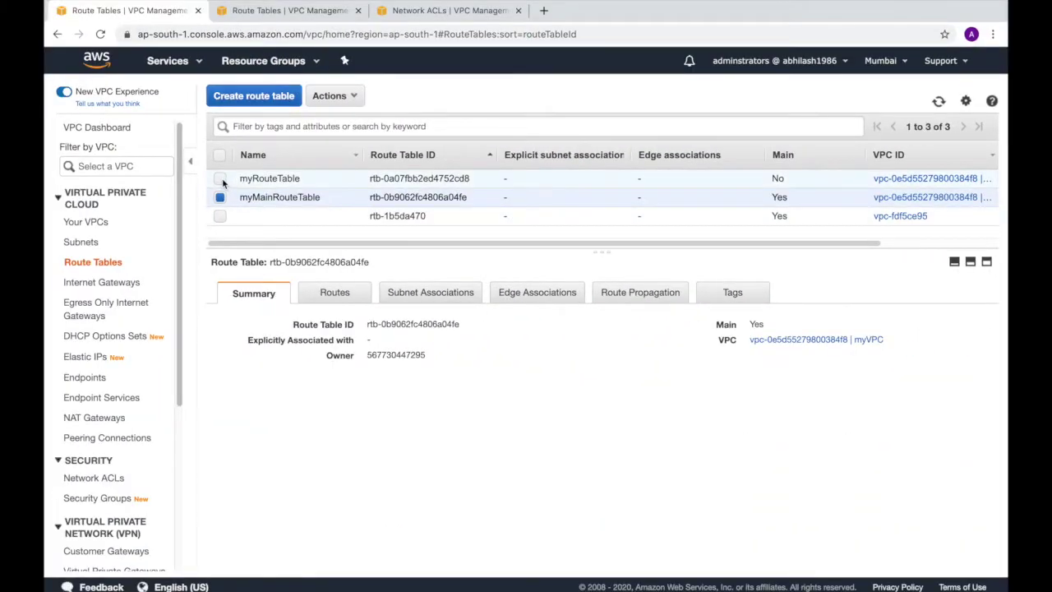
pyautogui.click(220, 178)
pyautogui.click(220, 198)
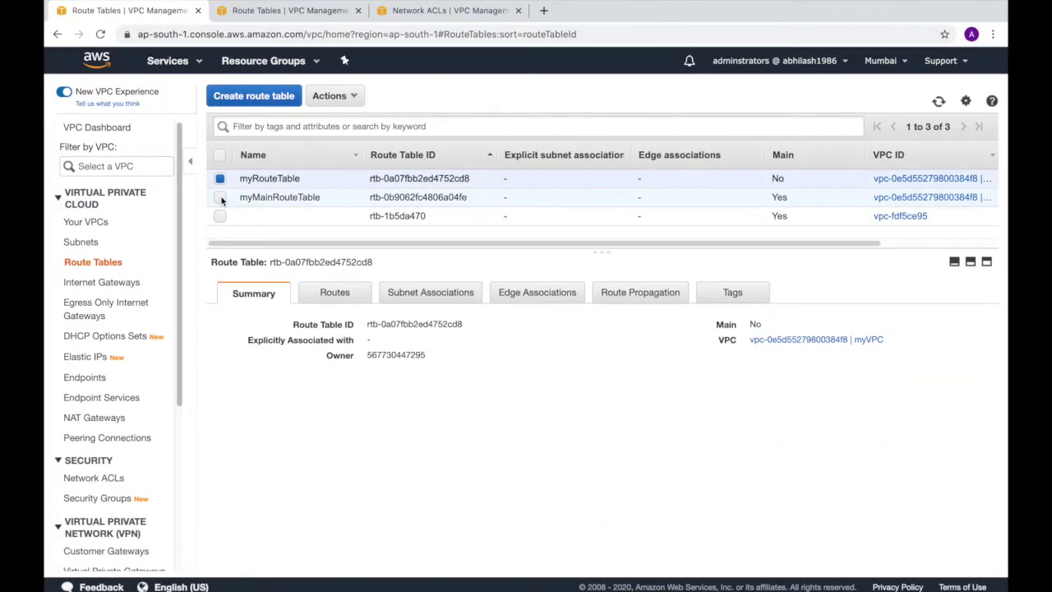
pyautogui.click(347, 298)
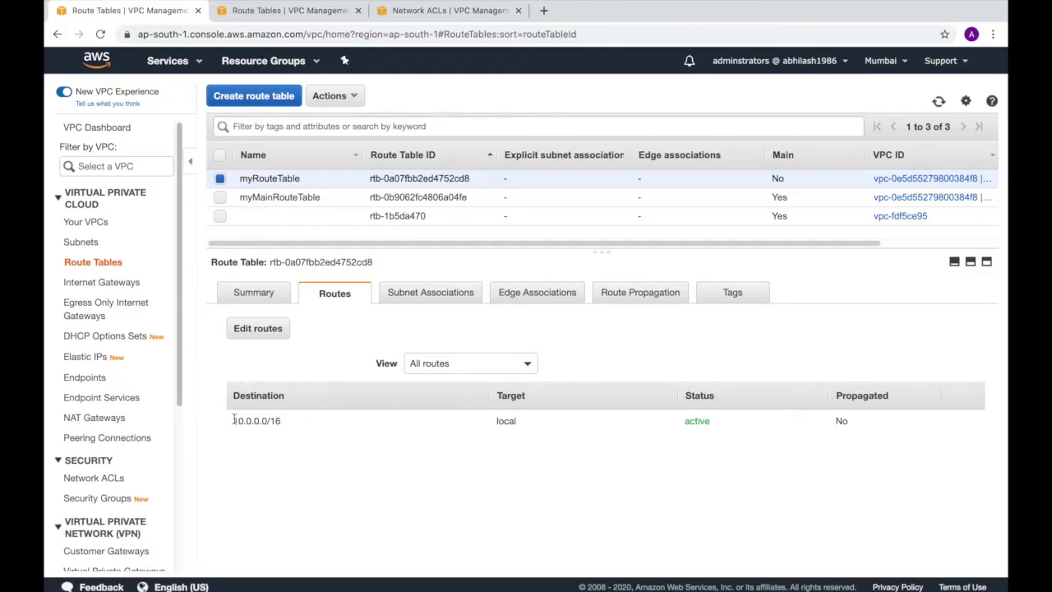
pyautogui.click(257, 328)
pyautogui.click(88, 231)
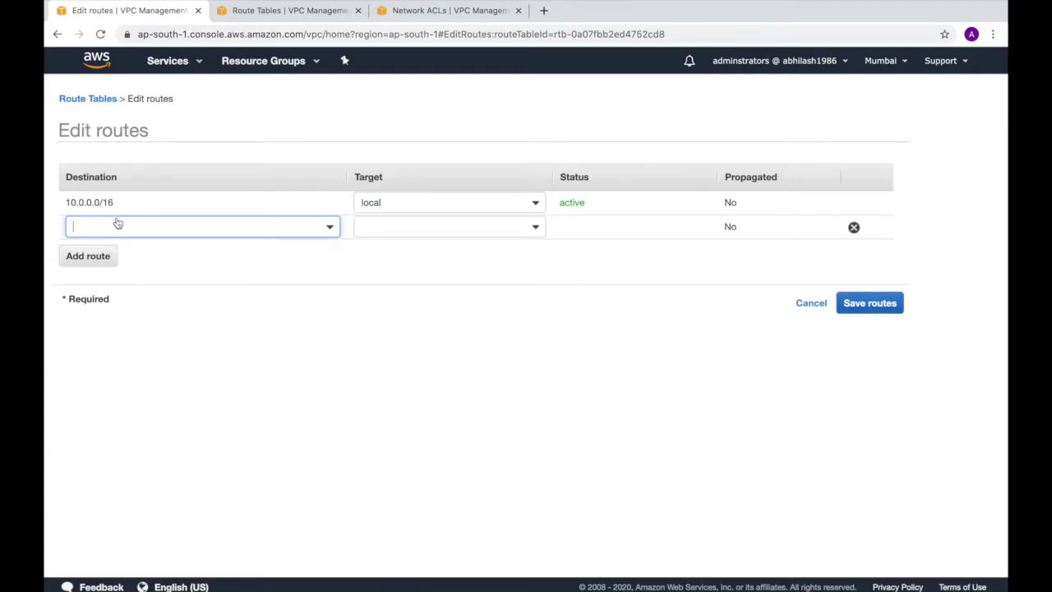
pyautogui.write('0.0.0.0/0')
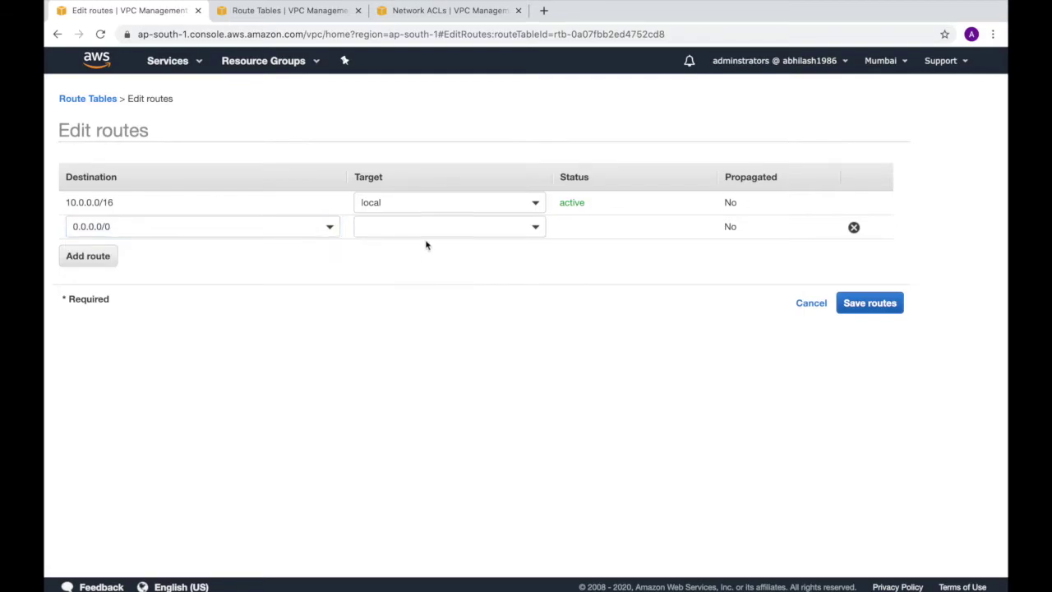
pyautogui.click(448, 226)
pyautogui.click(400, 295)
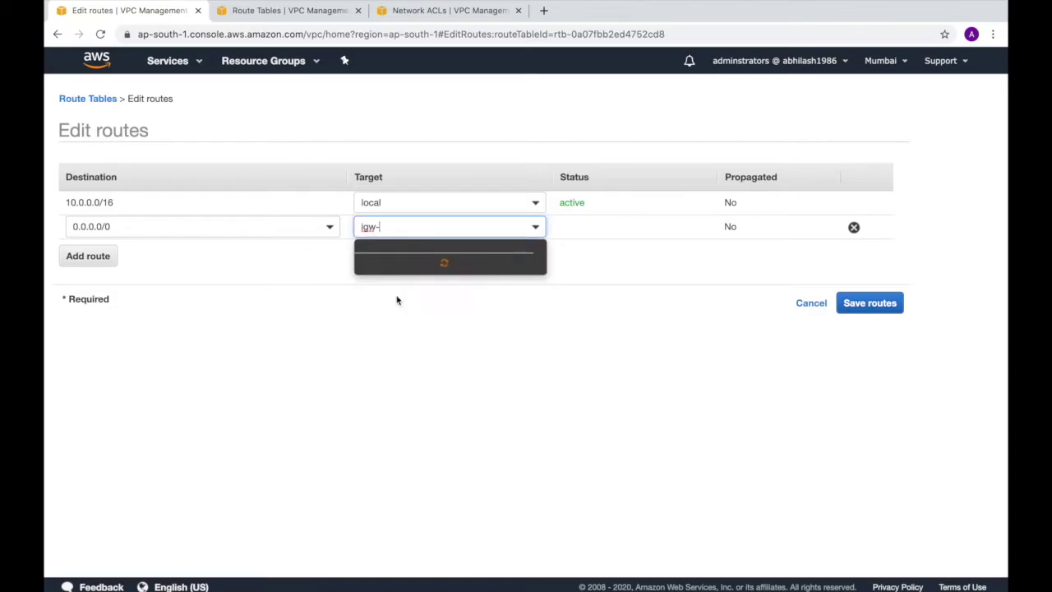
pyautogui.click(430, 269)
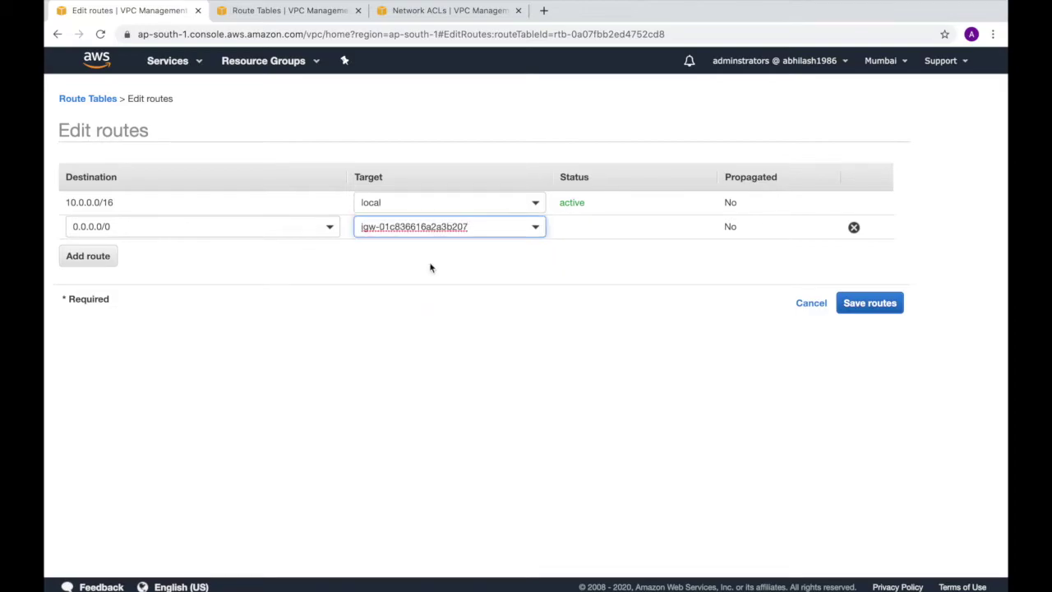
pyautogui.click(881, 304)
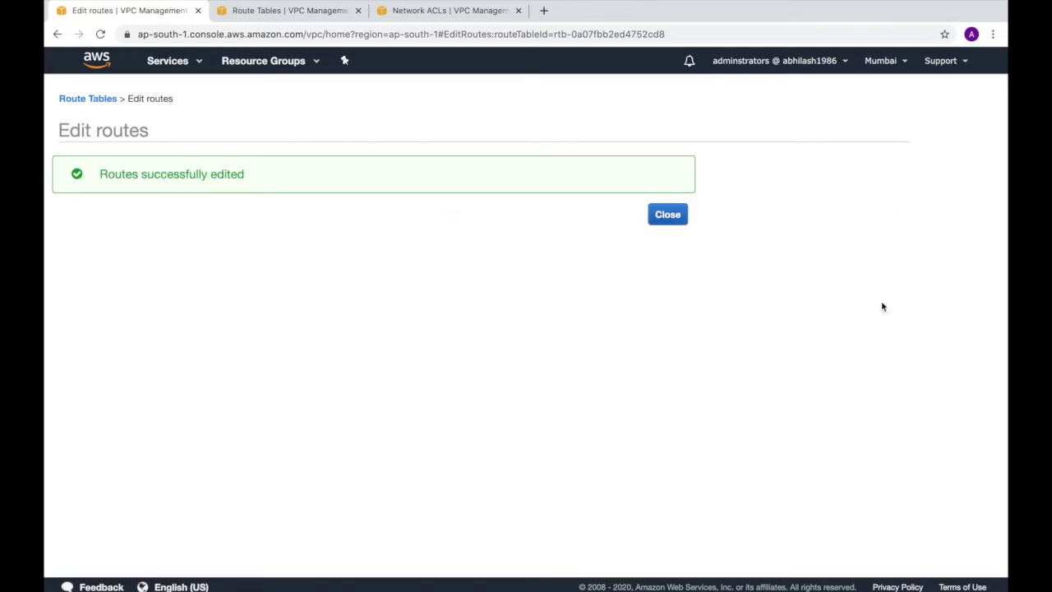
pyautogui.click(668, 220)
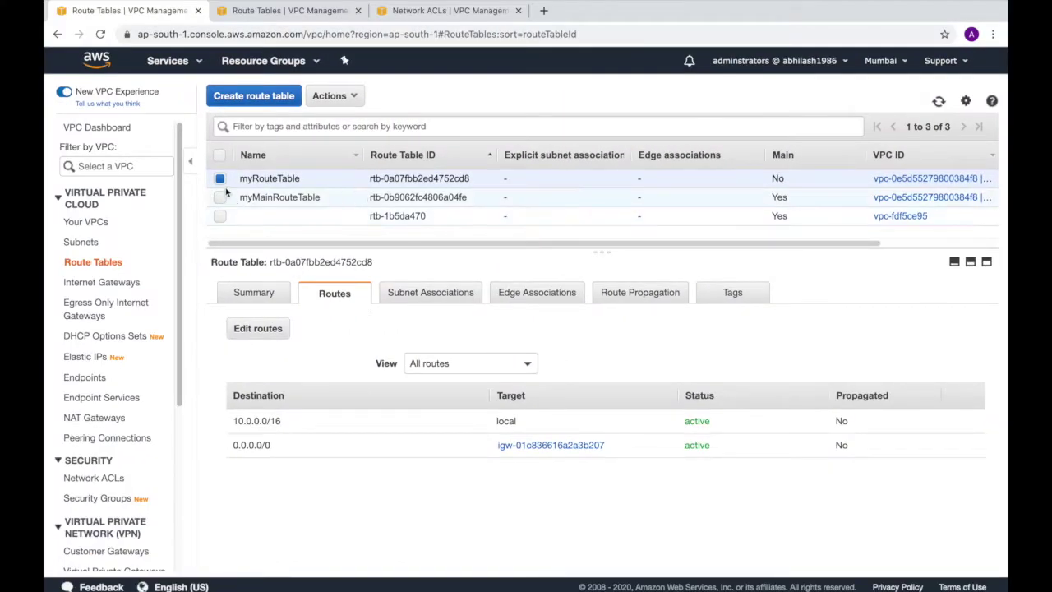
# Change the route table association of myPublicSubnet to myRouteTable and save it
pyautogui.click(81, 242)
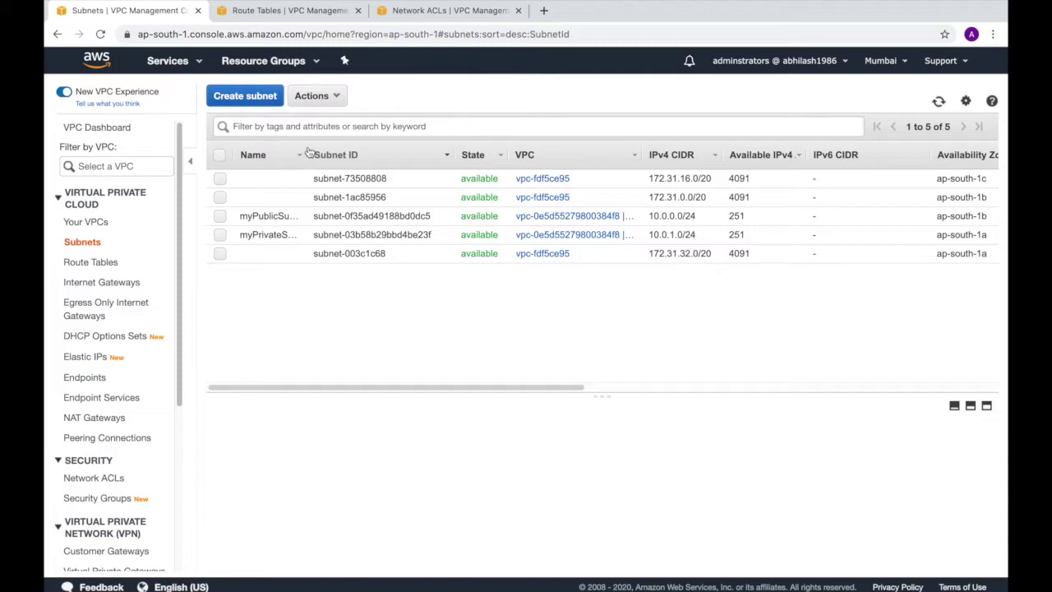
pyautogui.click(220, 216)
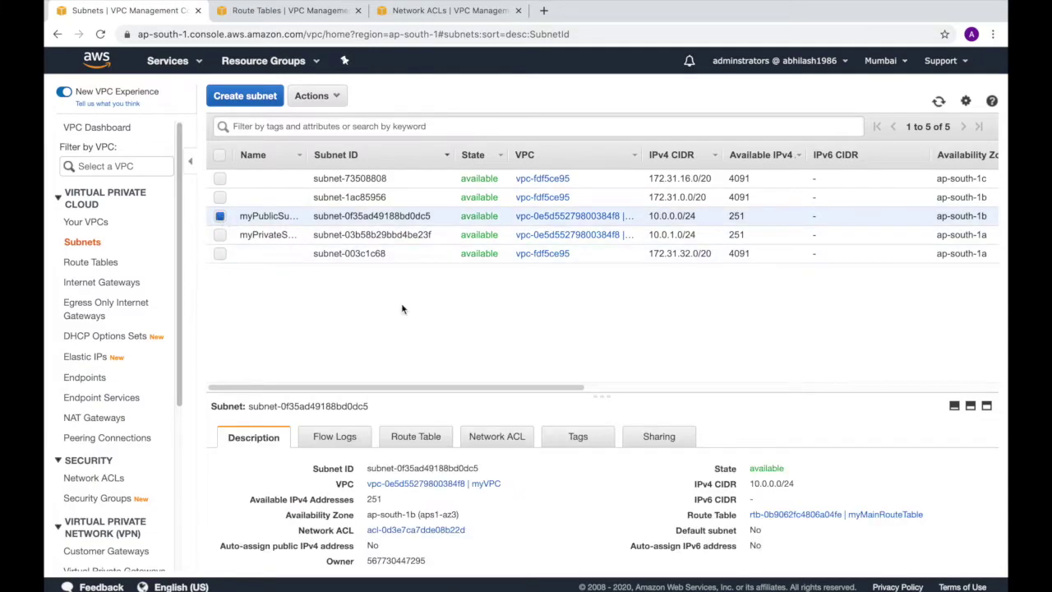
pyautogui.moveTo(589, 398); pyautogui.dragTo(579, 314)
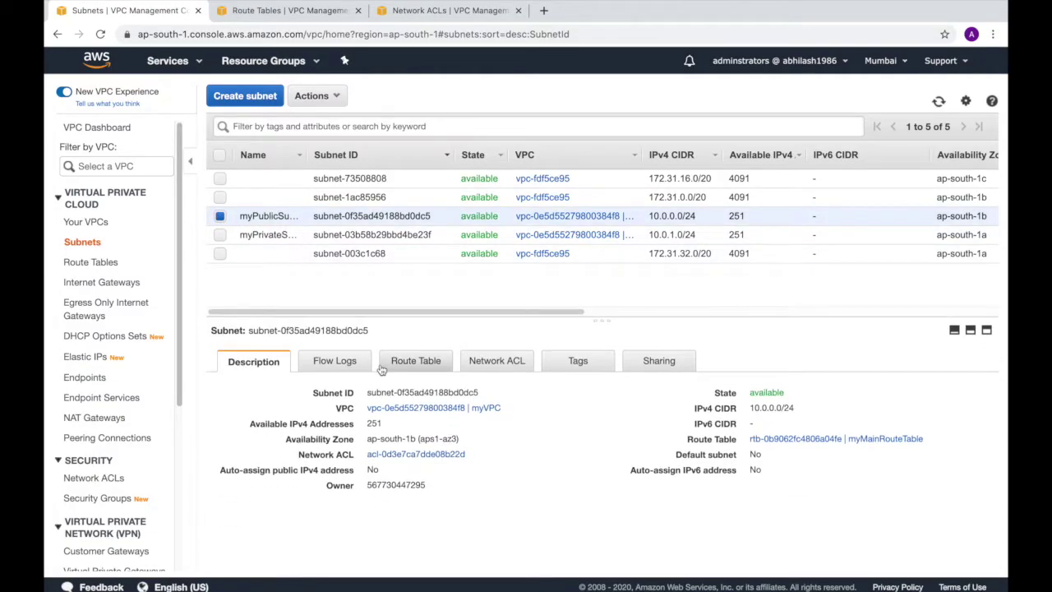
pyautogui.click(416, 361)
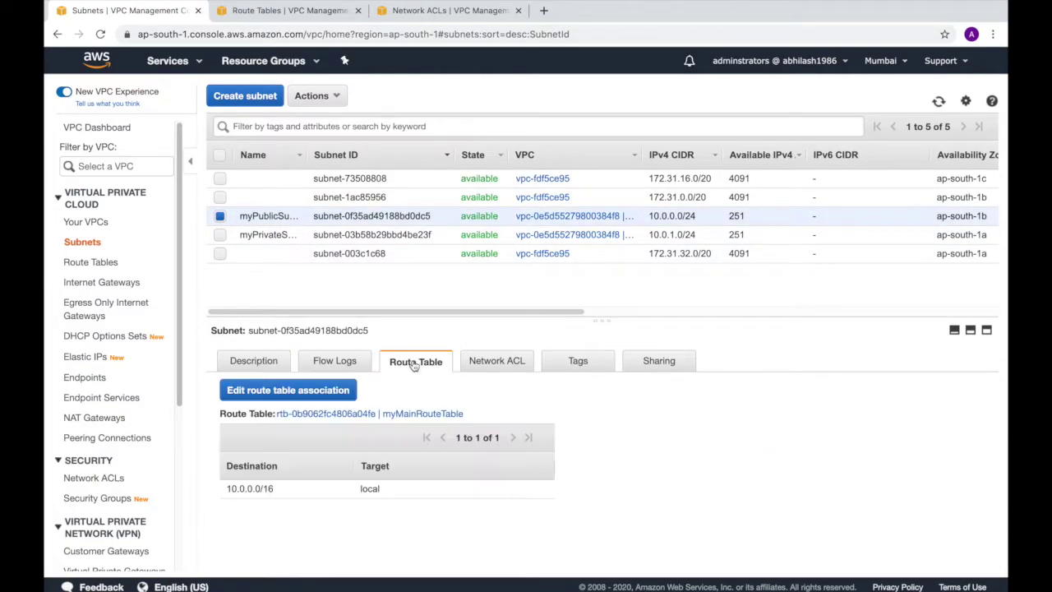
pyautogui.click(280, 390)
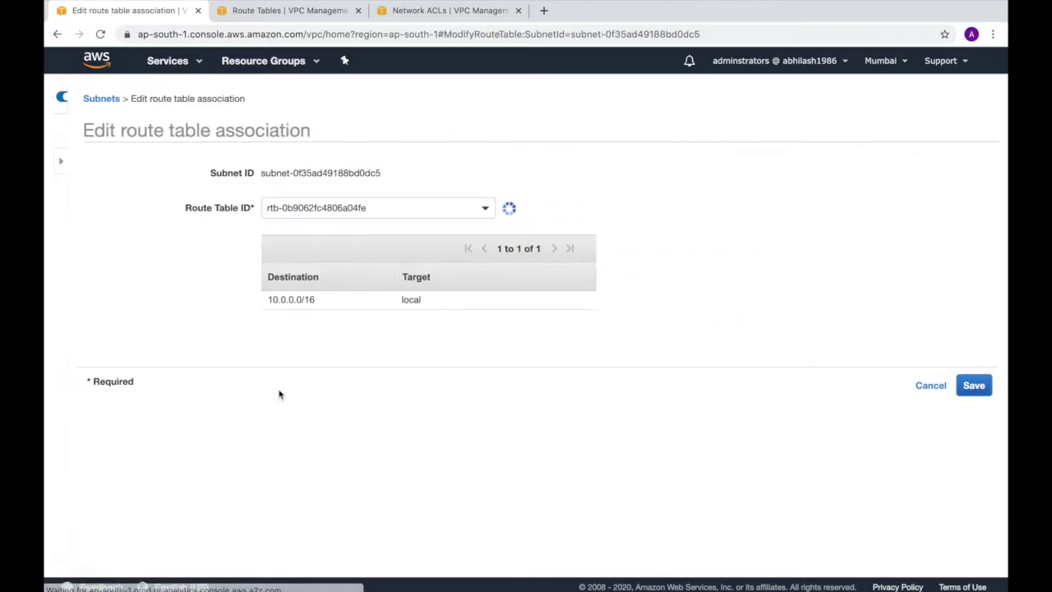
pyautogui.click(462, 210)
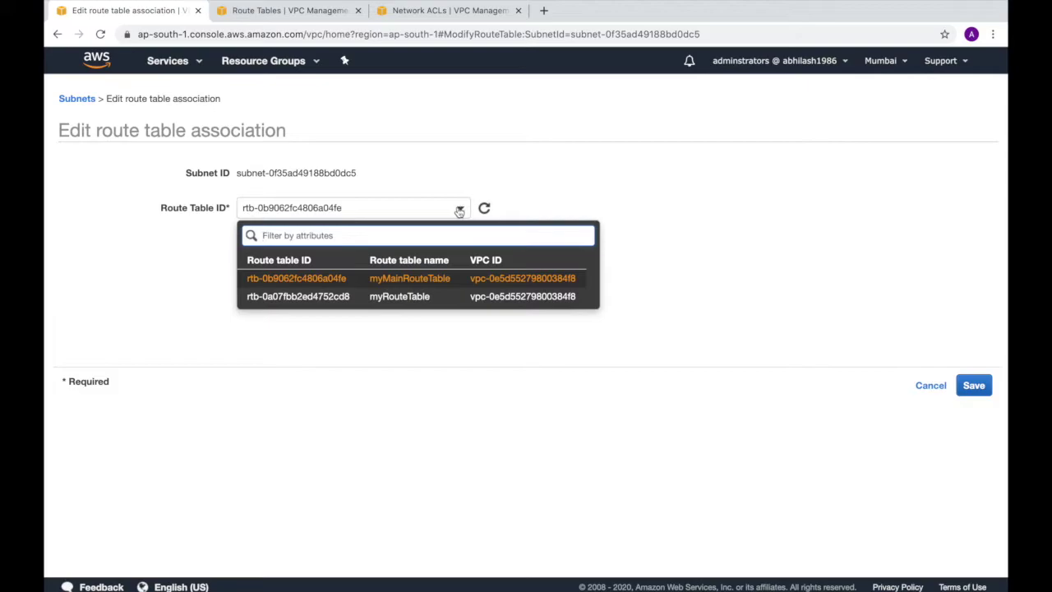
pyautogui.click(409, 298)
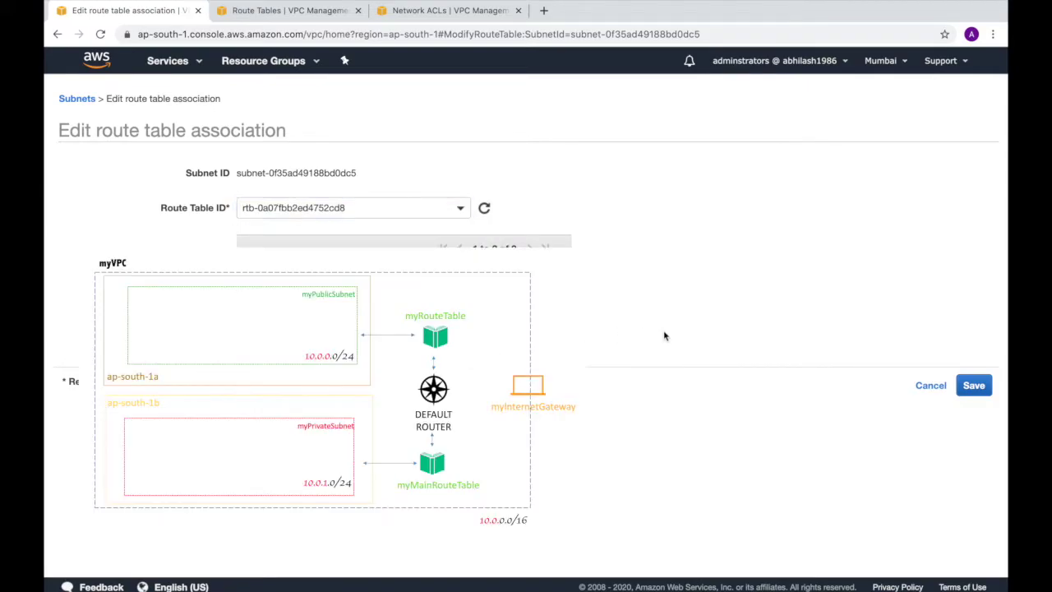
pyautogui.click(972, 391)
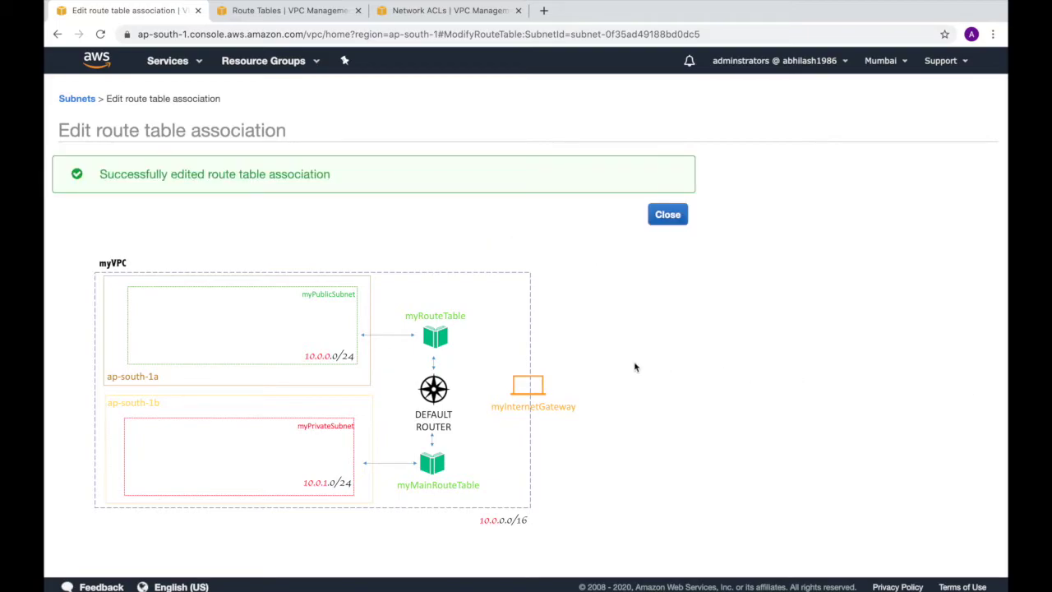
pyautogui.click(665, 216)
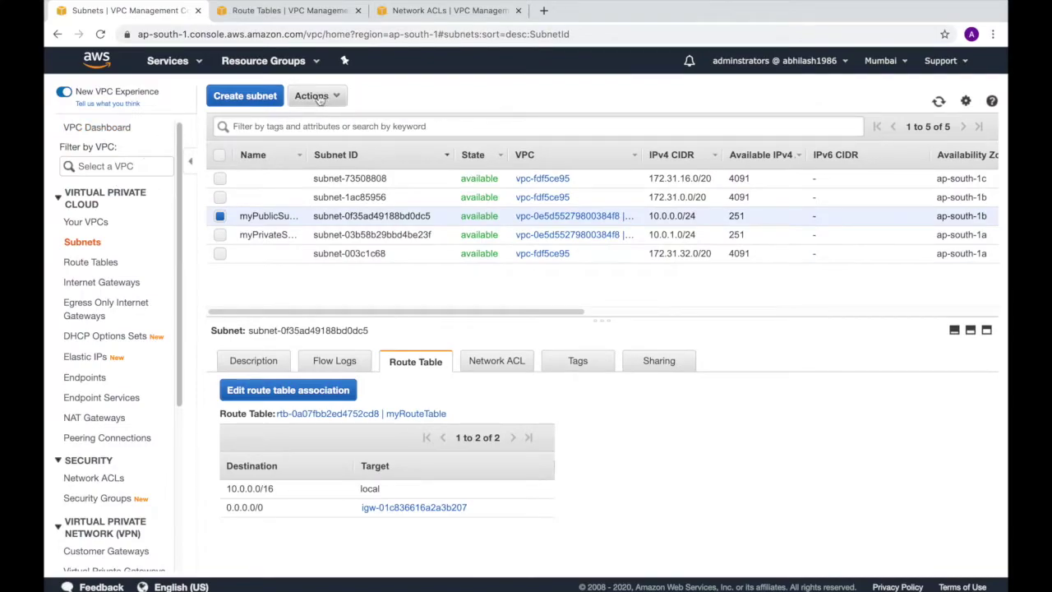
# Start launching an EC2 instance, close the two spare console pages, and choose the free-tier Amazon Linux 2 AMI (HVM), 64-bit (x86)
pyautogui.click(104, 128)
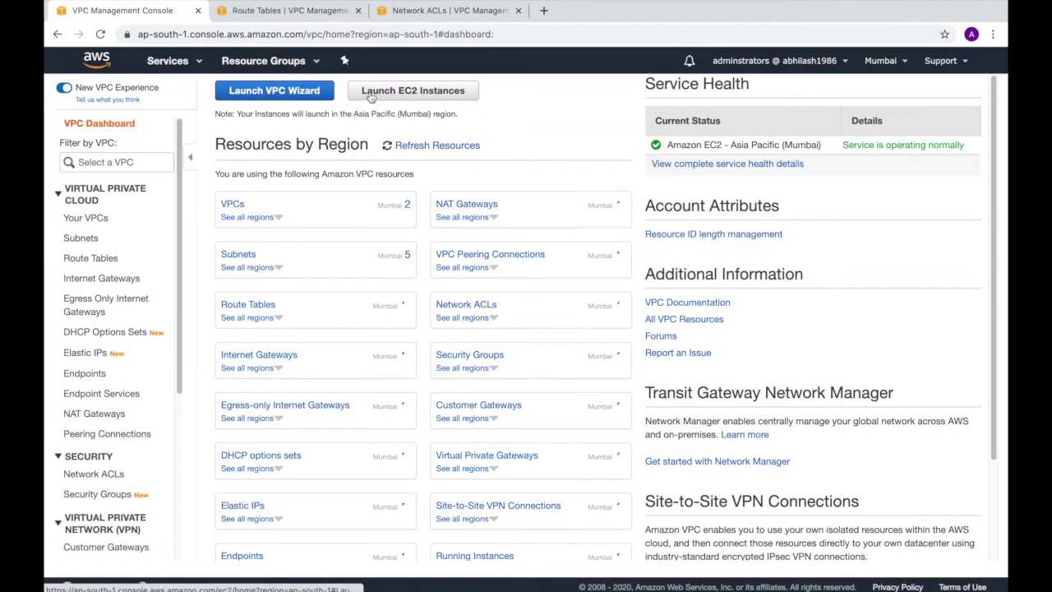
pyautogui.click(400, 90)
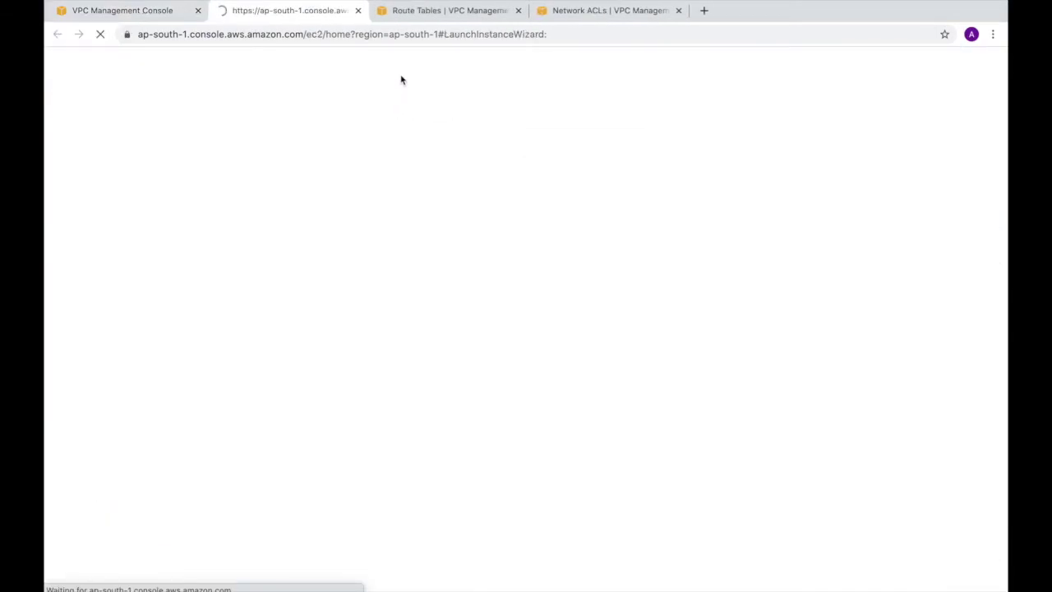
pyautogui.click(518, 11)
pyautogui.click(517, 11)
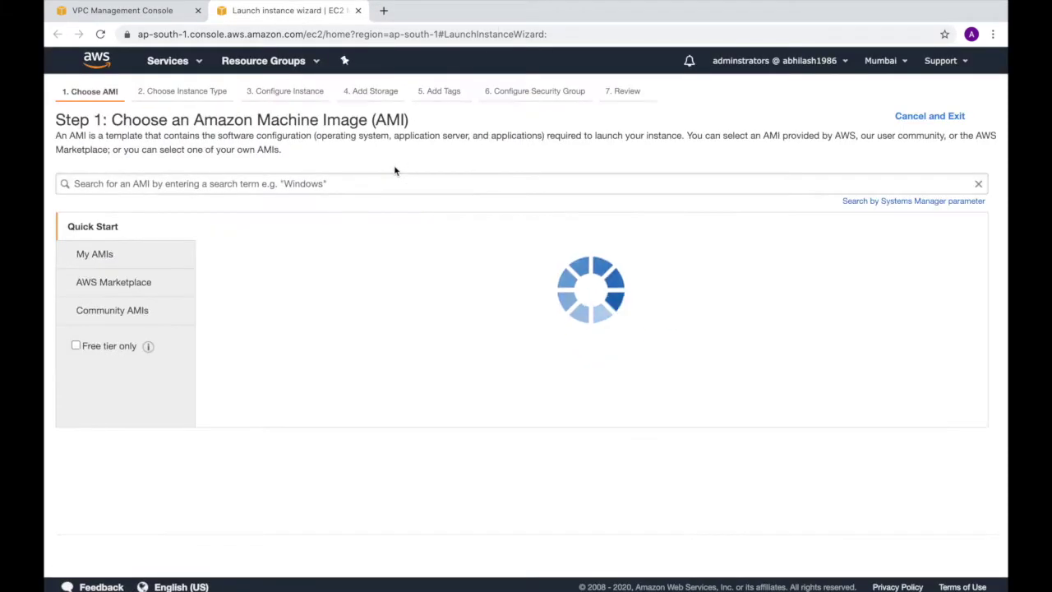
pyautogui.click(76, 345)
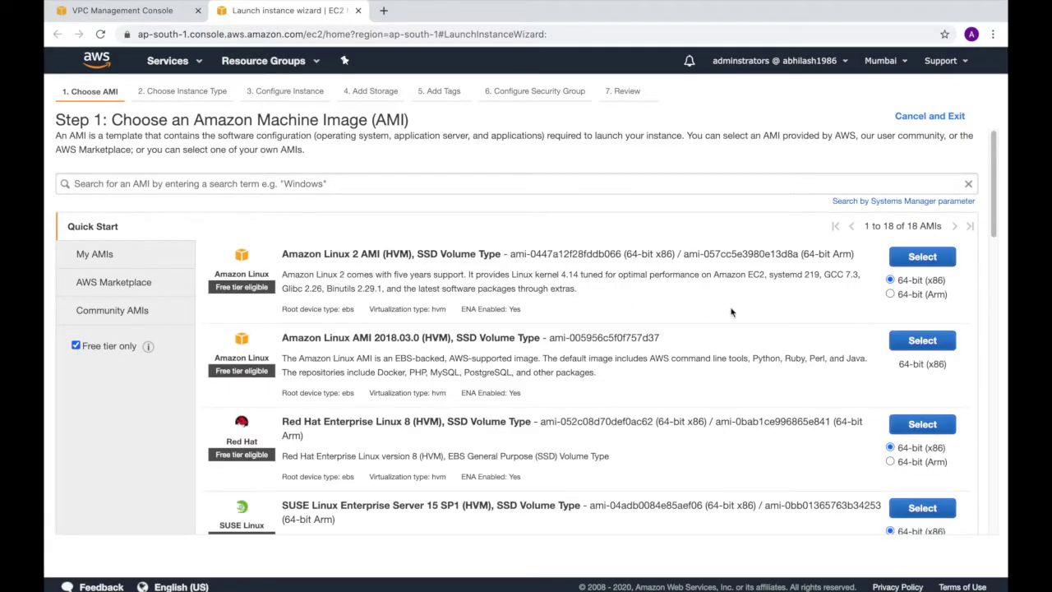
pyautogui.click(923, 259)
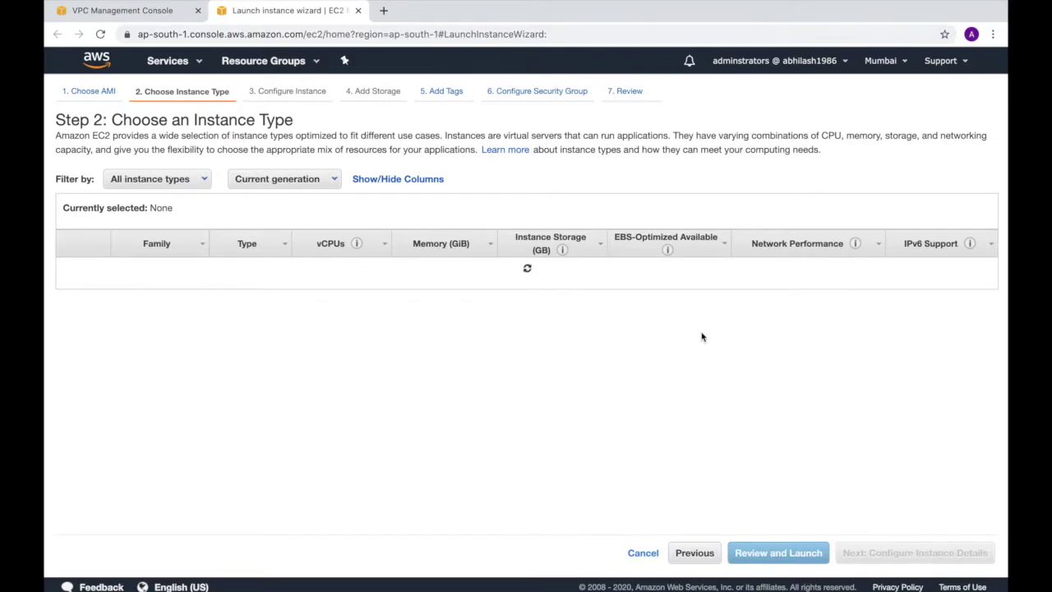
# Keep the default instance type and configure the instance with network myVPC, subnet myPublicSubnet and auto-assigned public IP enabled
pyautogui.click(884, 553)
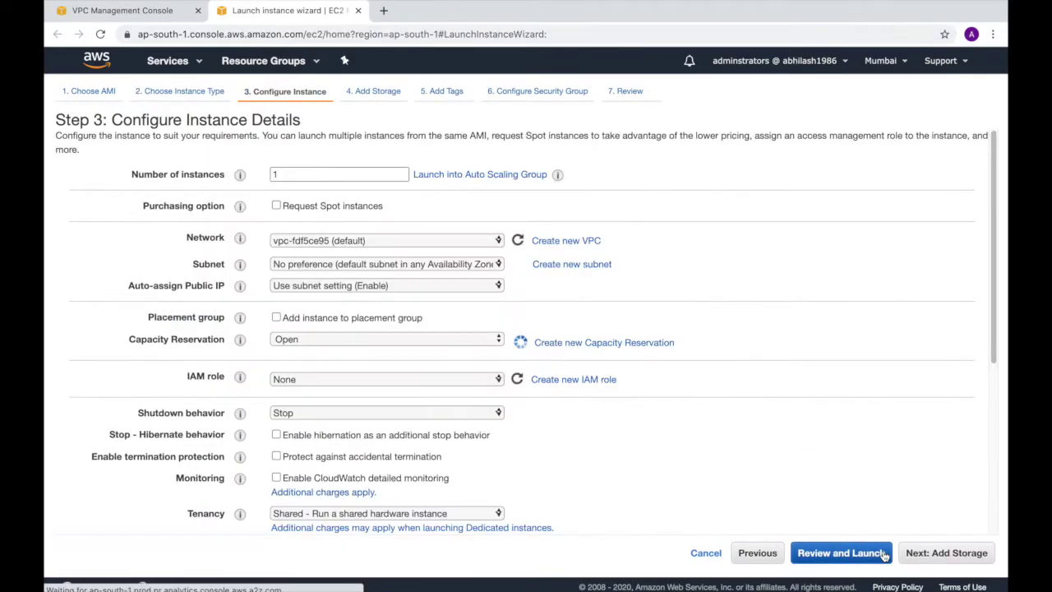
pyautogui.click(493, 240)
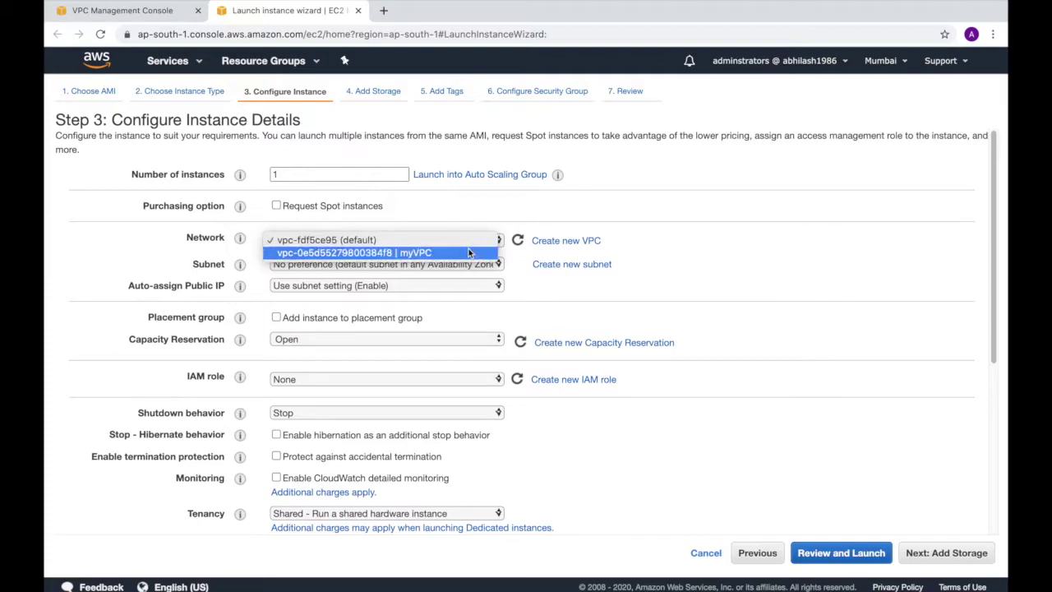
pyautogui.click(468, 252)
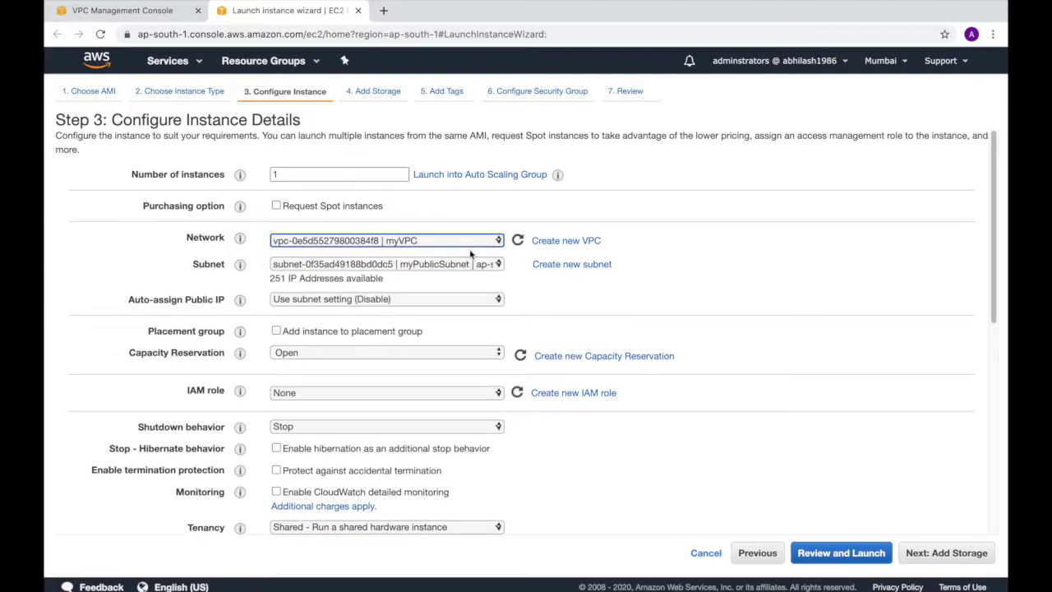
pyautogui.click(496, 266)
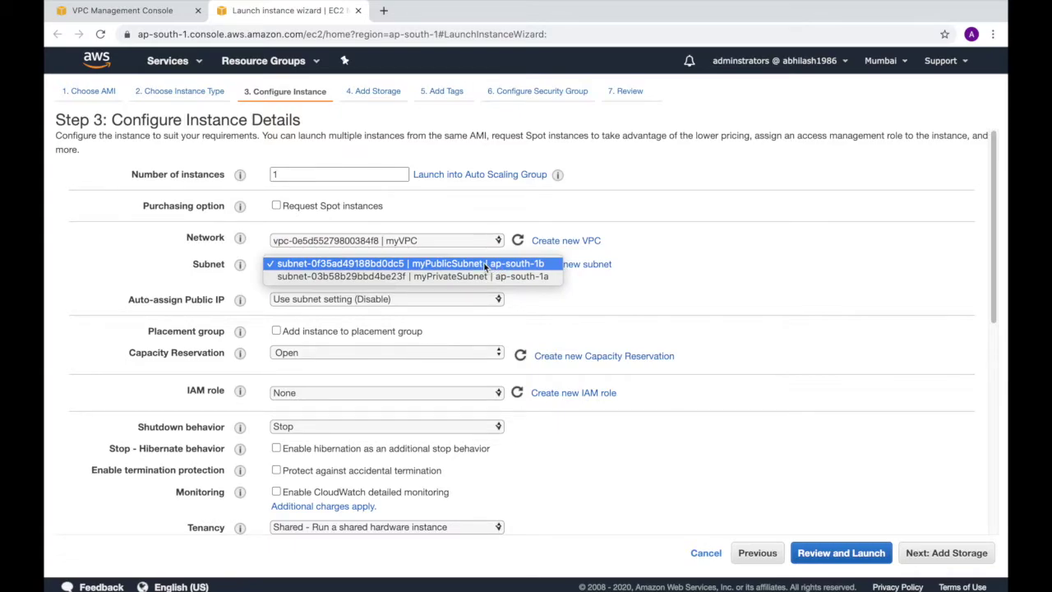
pyautogui.click(484, 264)
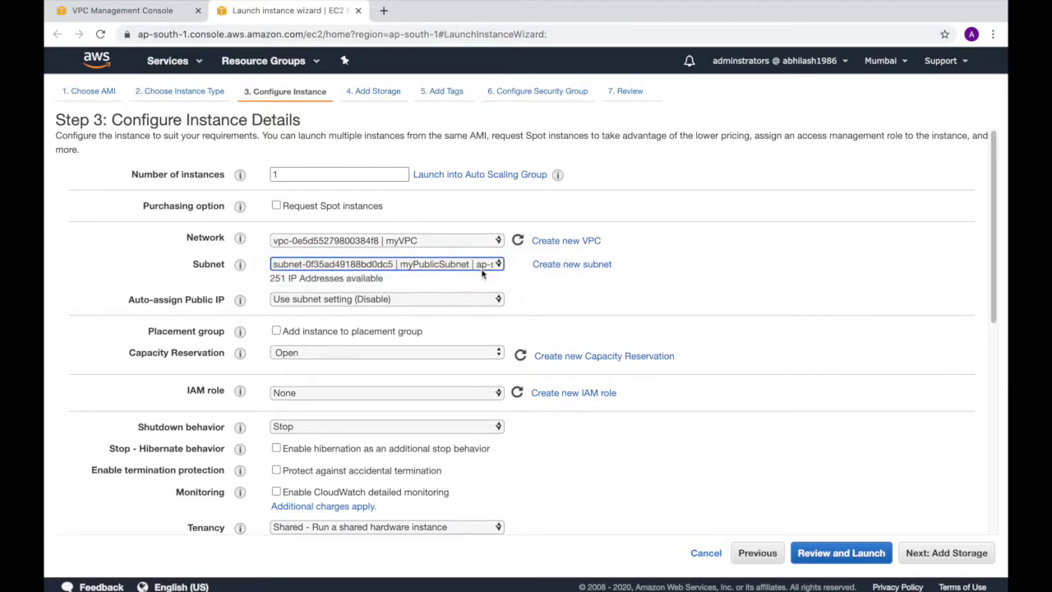
pyautogui.click(492, 301)
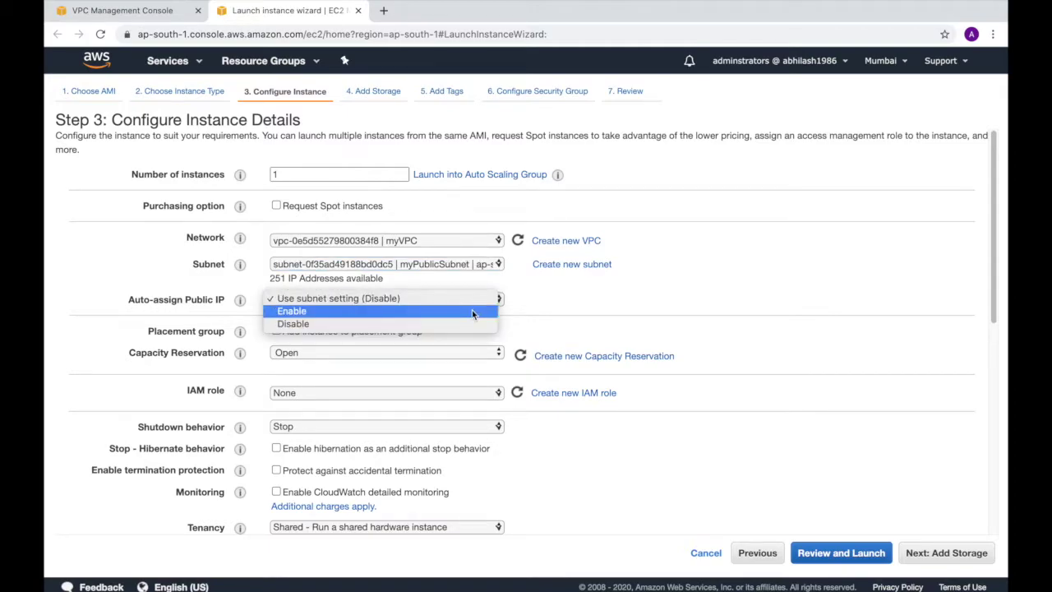
pyautogui.click(472, 311)
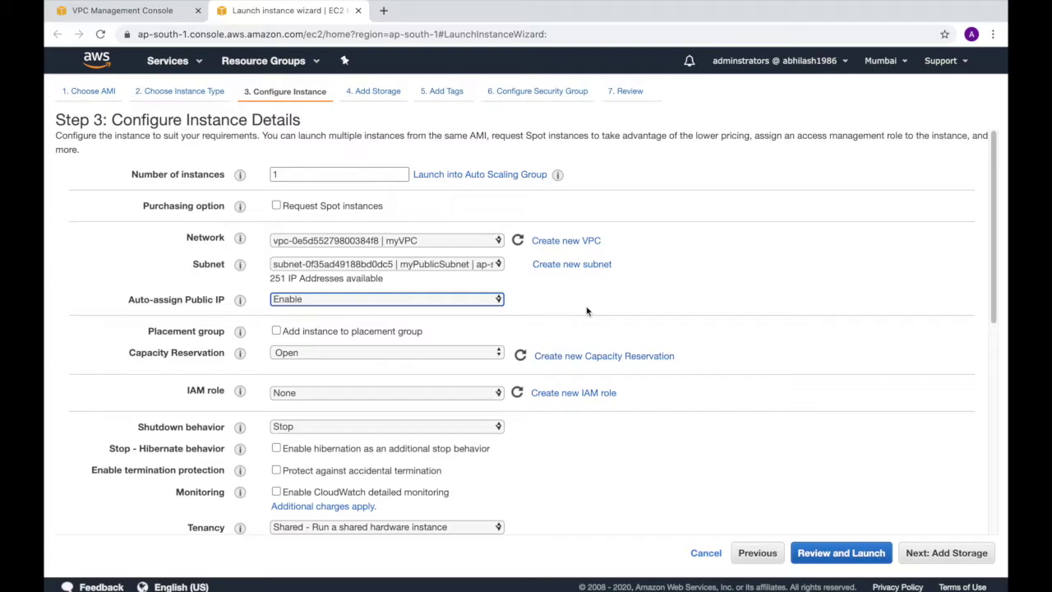
# Accept the default storage and add a Name tag with the value myPublicServer to the instance
pyautogui.click(935, 561)
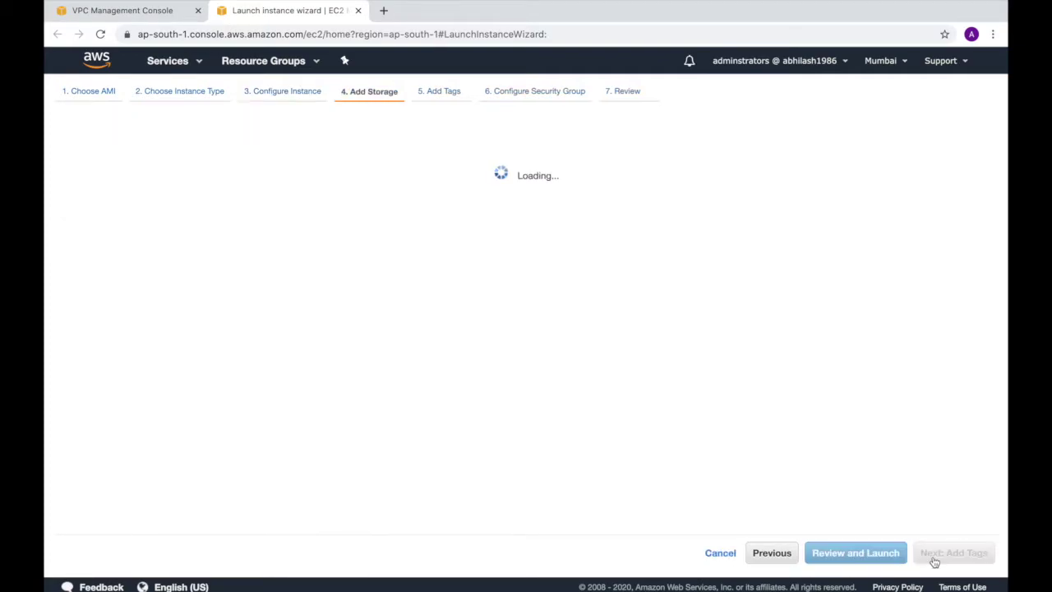
pyautogui.click(934, 561)
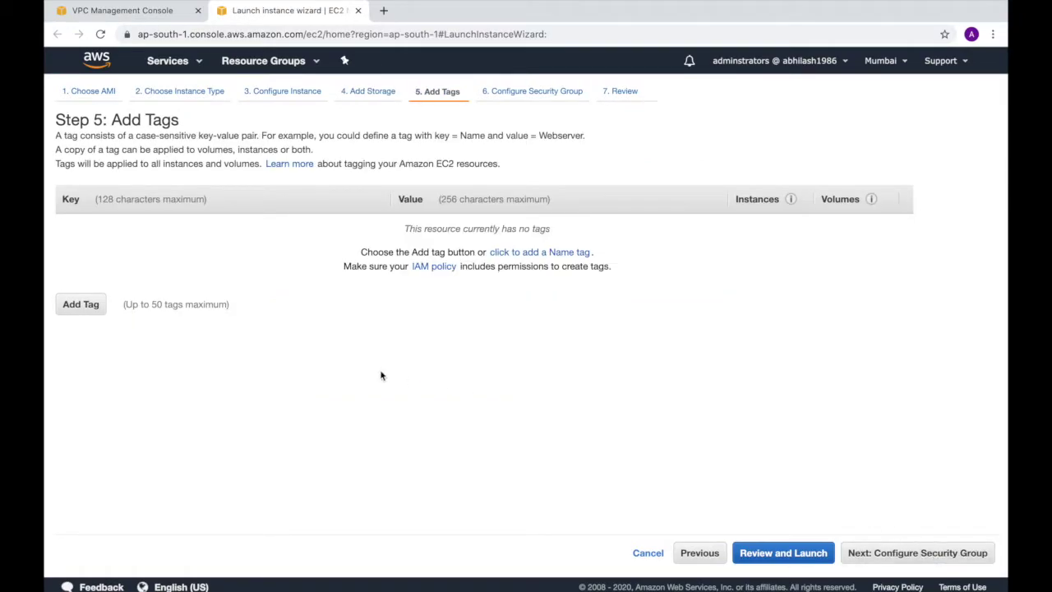
pyautogui.click(555, 257)
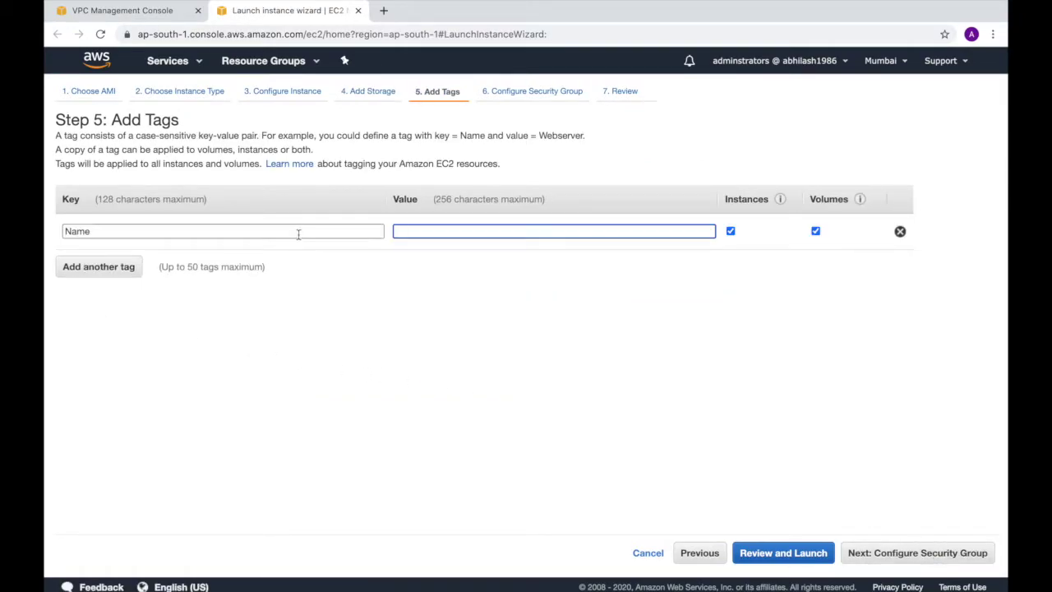
pyautogui.write('myP')
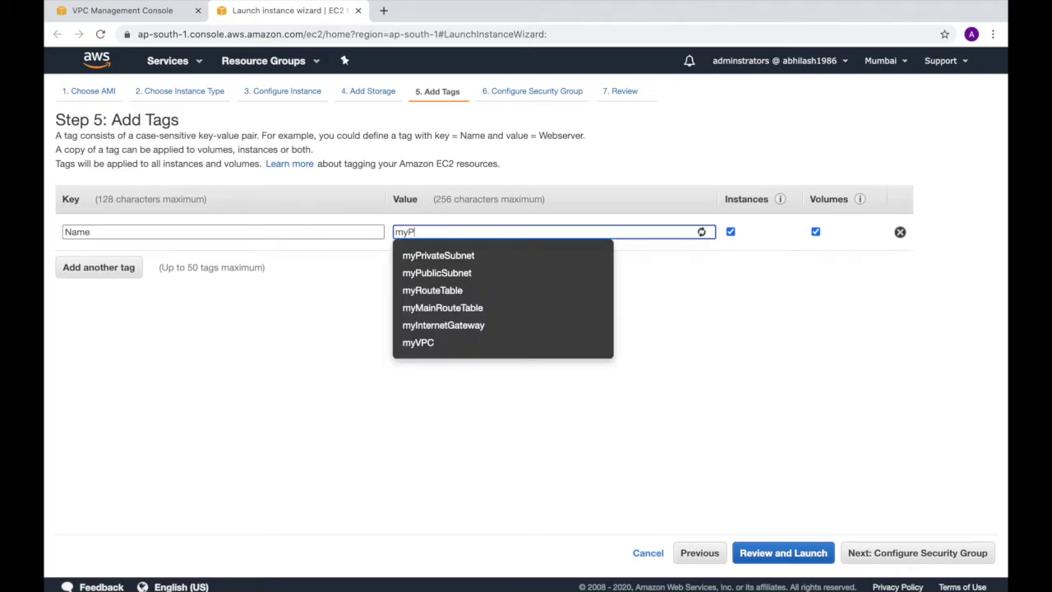
pyautogui.write('ublicServ')
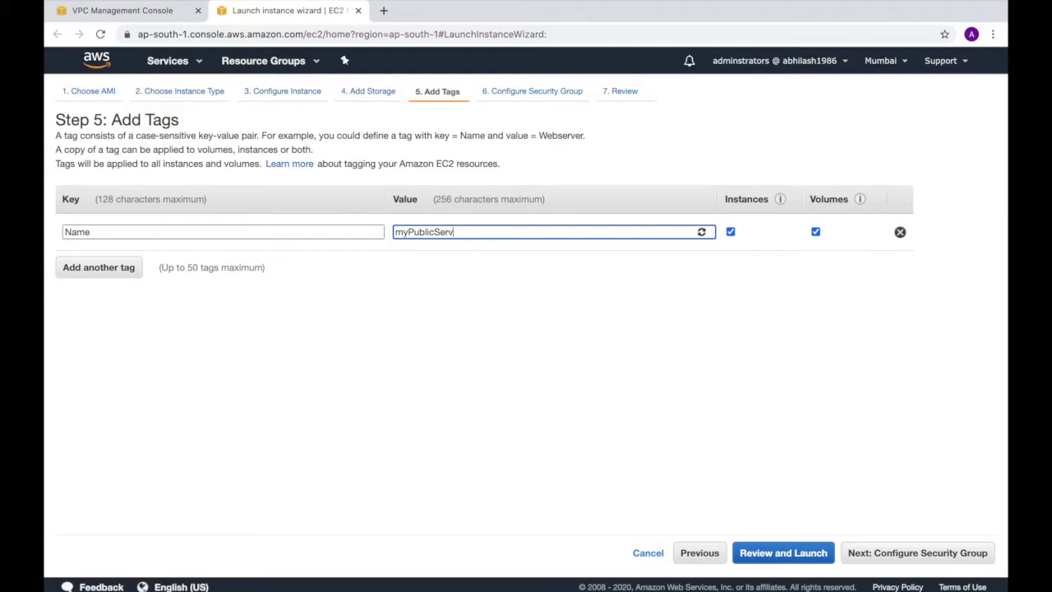
pyautogui.write('er')
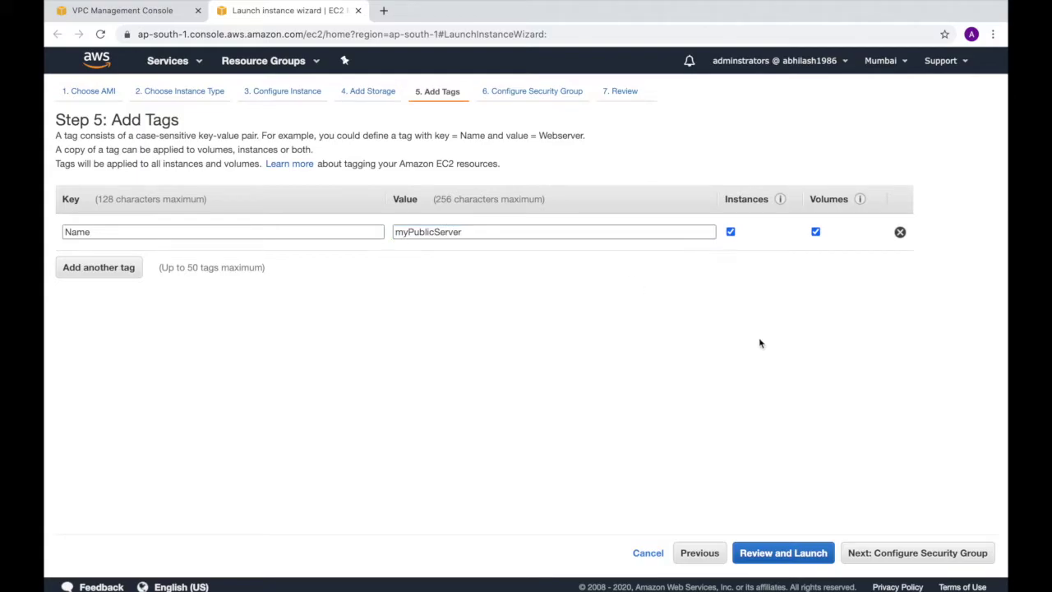
# Proceed to the security group settings, check the task notes, and name the new security group myLinuxPublicSG
pyautogui.click(937, 553)
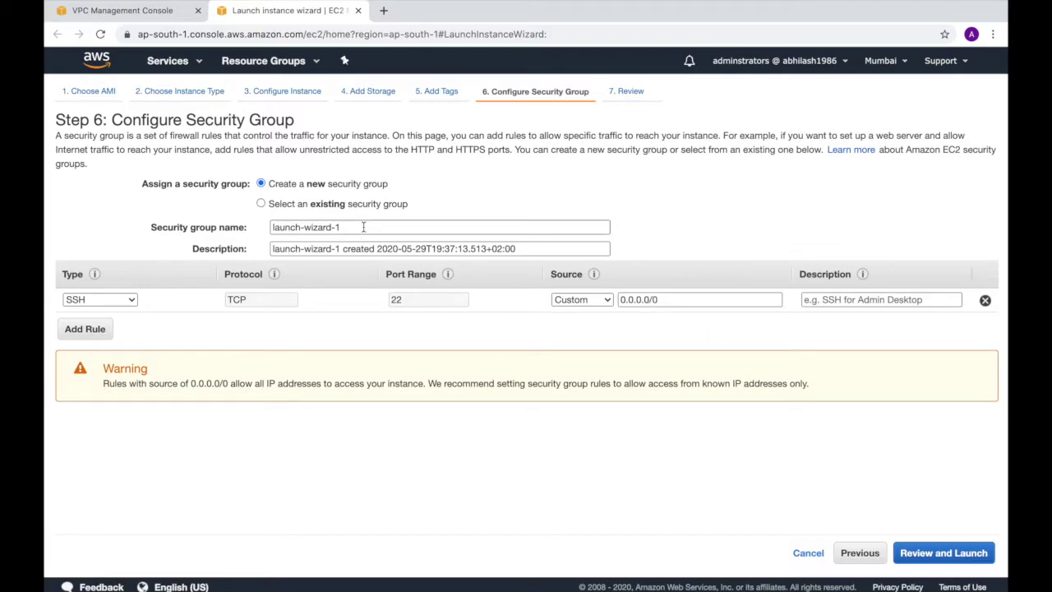
pyautogui.hotkey('ctrl', 'Left')
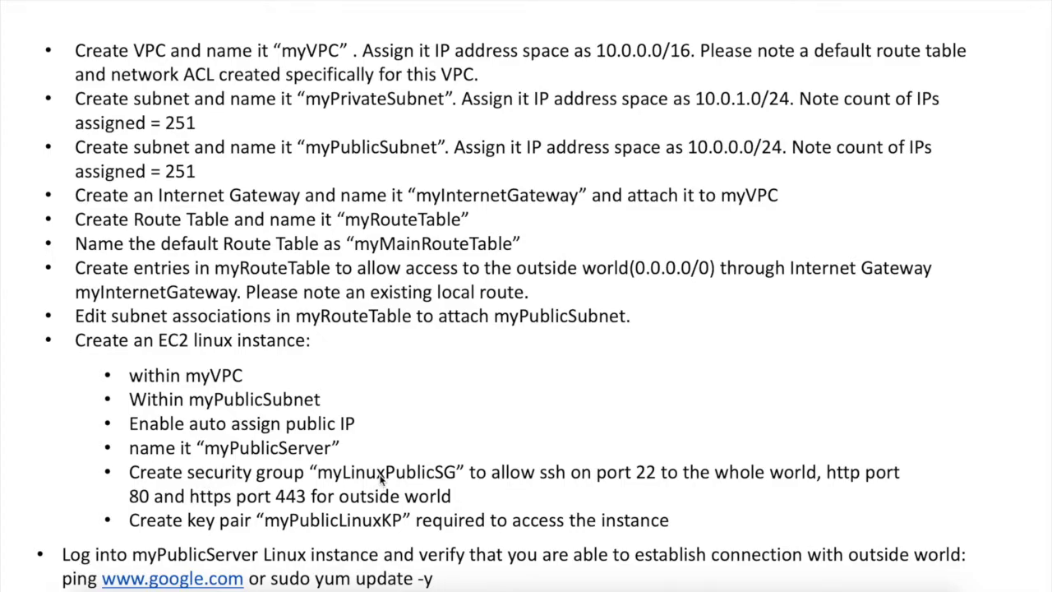
pyautogui.hotkey('ctrl', 'Right')
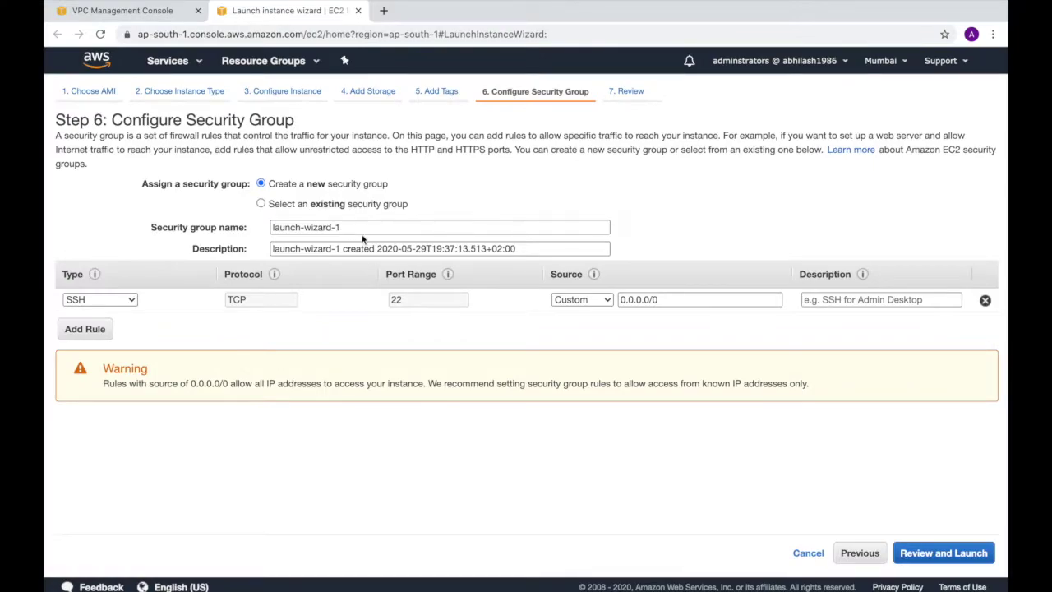
pyautogui.click(363, 232)
pyautogui.press('super+a')
pyautogui.write('m')
pyautogui.write('yPub')
pyautogui.press('BackSpace')
pyautogui.press('BackSpace')
pyautogui.press('BackSpace')
pyautogui.write('Linuxpub')
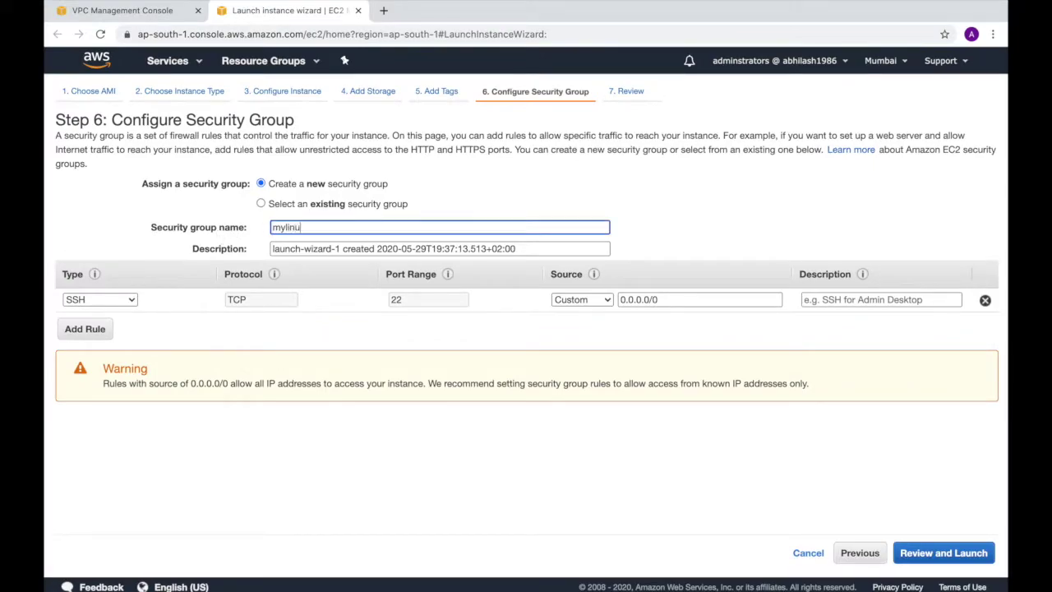
pyautogui.press('BackSpace')
pyautogui.press('BackSpace')
pyautogui.press('BackSpace')
pyautogui.write('Publi')
# Add HTTP and HTTPS rules to the new security group alongside the SSH rule
pyautogui.click(90, 329)
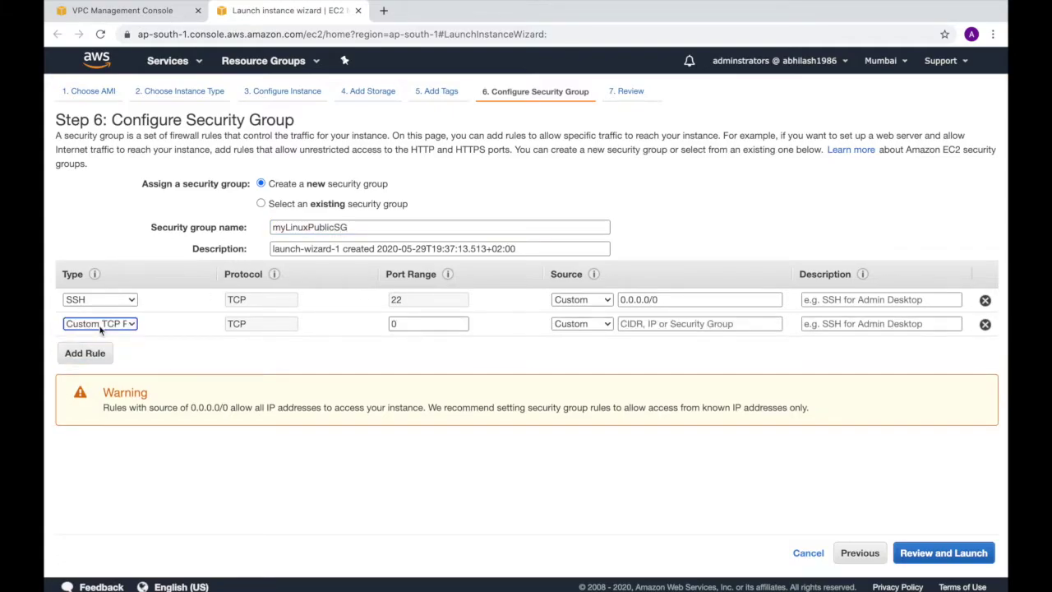
pyautogui.click(124, 323)
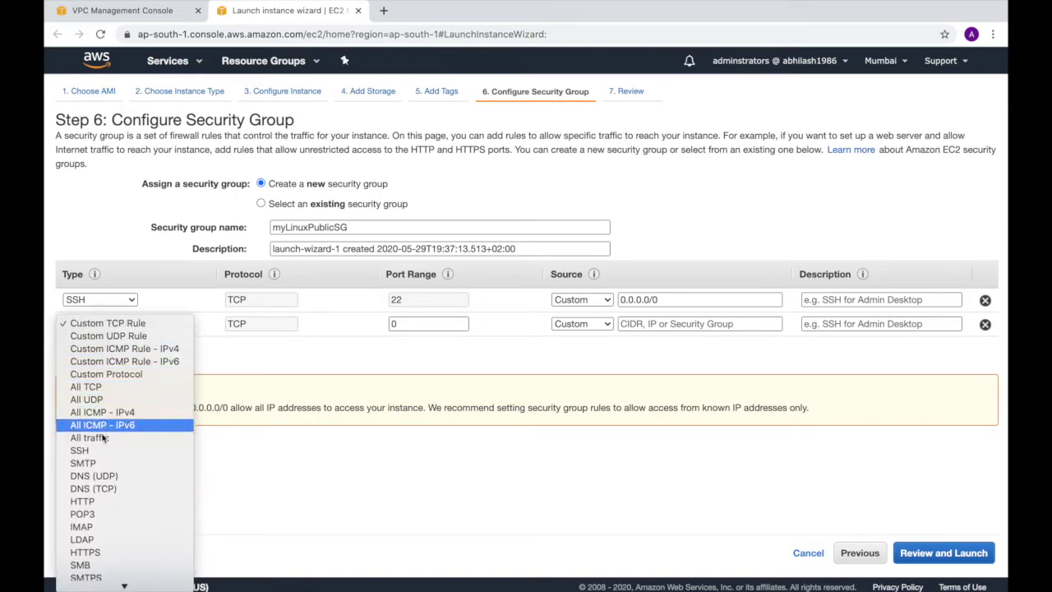
pyautogui.click(83, 501)
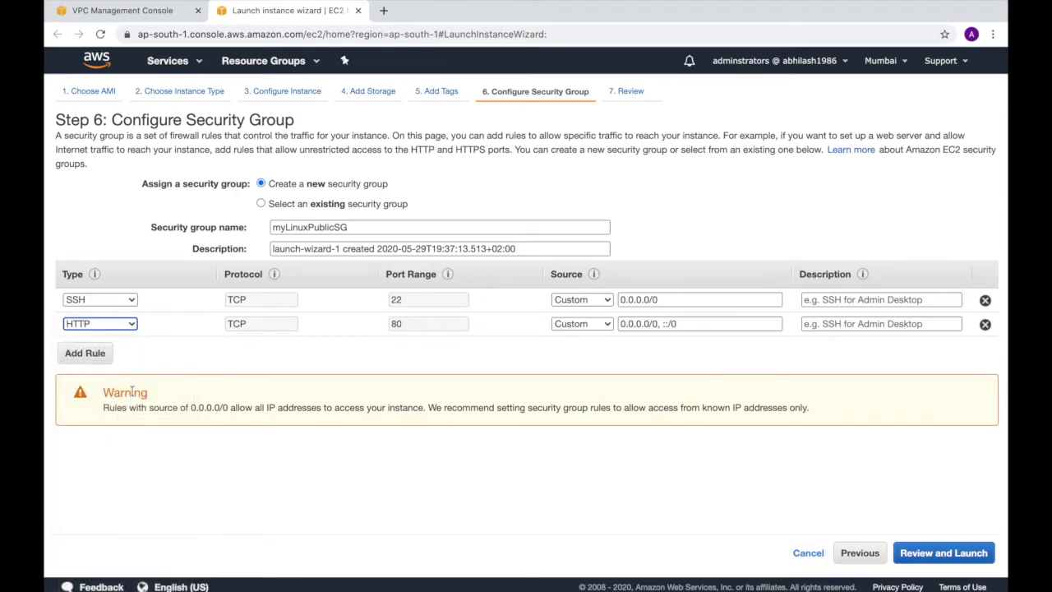
pyautogui.click(107, 353)
pyautogui.click(130, 348)
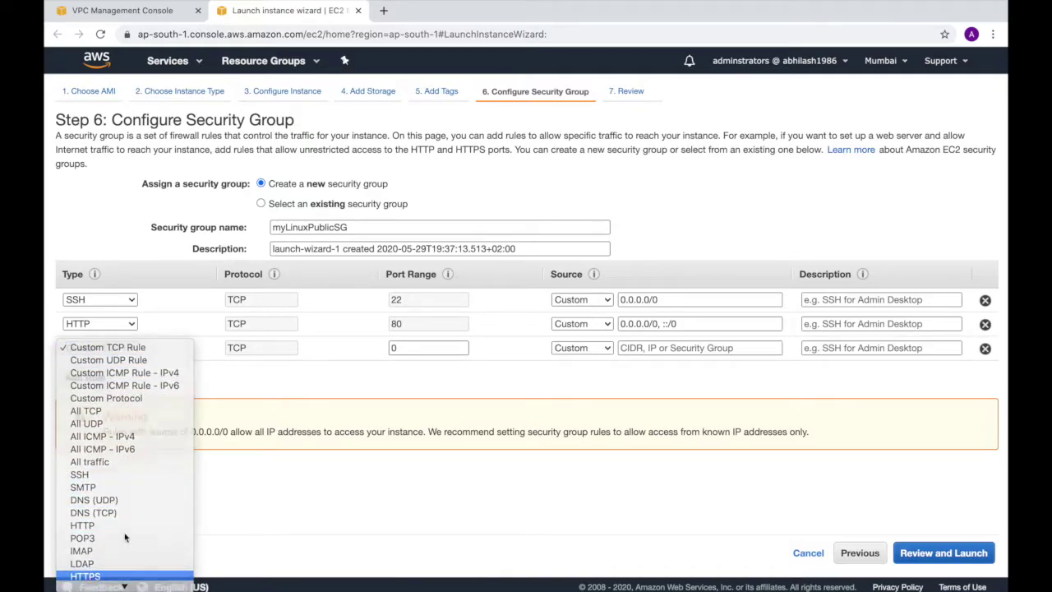
pyautogui.click(87, 576)
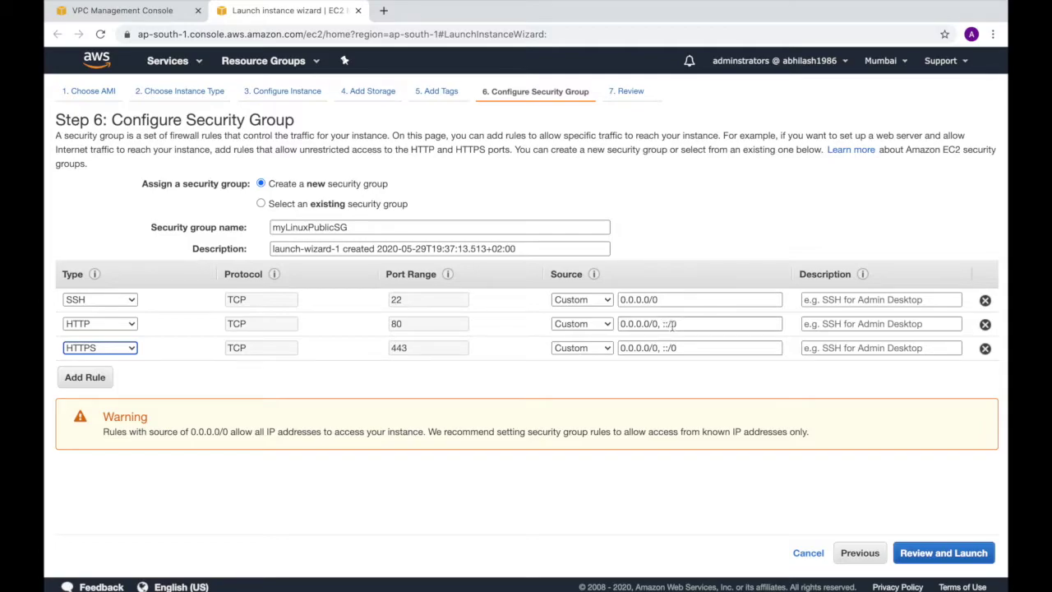
# Remove the IPv6 range from the HTTP and HTTPS rules so that both sources are only 0.0.0.0/0
pyautogui.moveTo(663, 325); pyautogui.dragTo(740, 325)
pyautogui.press('BackSpace')
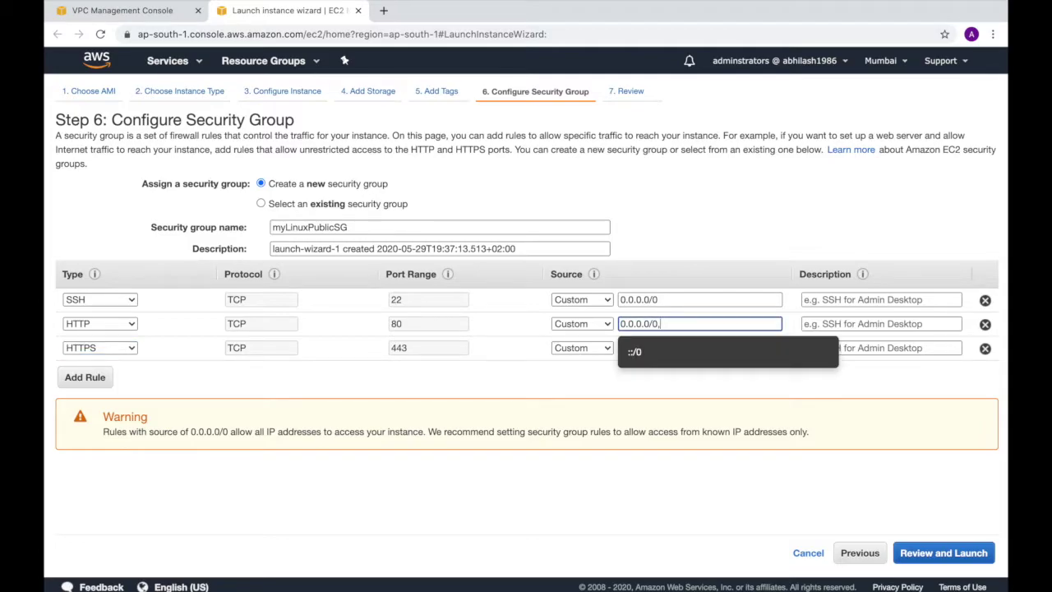
pyautogui.click(772, 402)
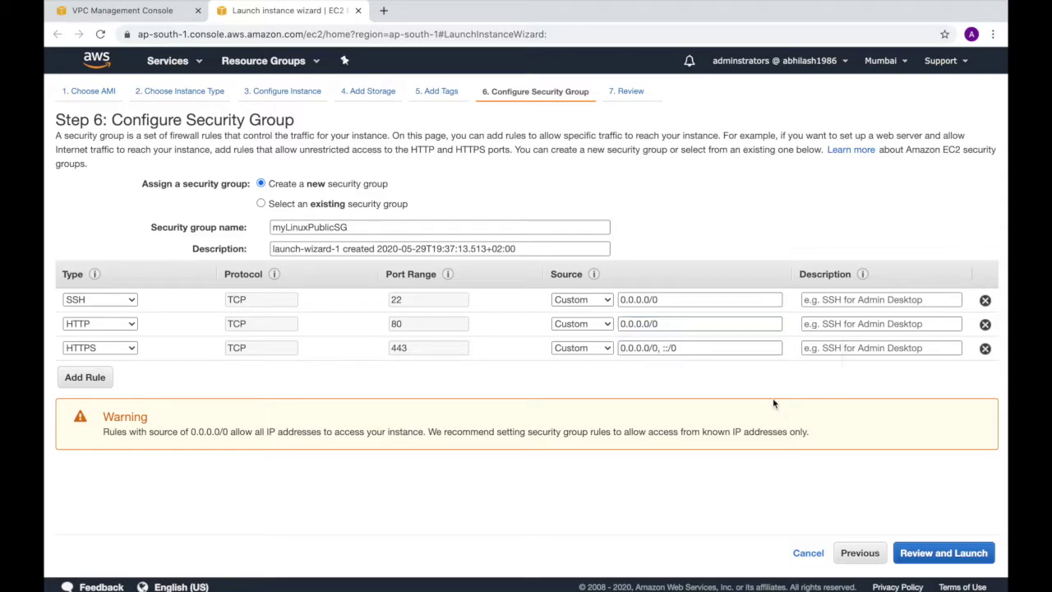
pyautogui.moveTo(660, 349); pyautogui.dragTo(695, 348)
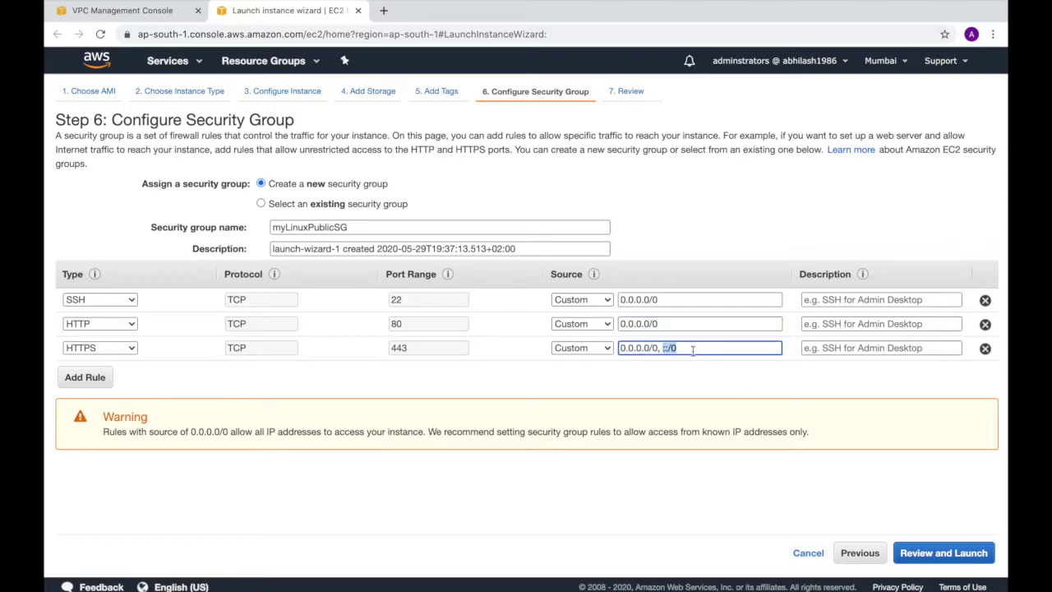
pyautogui.press('BackSpace')
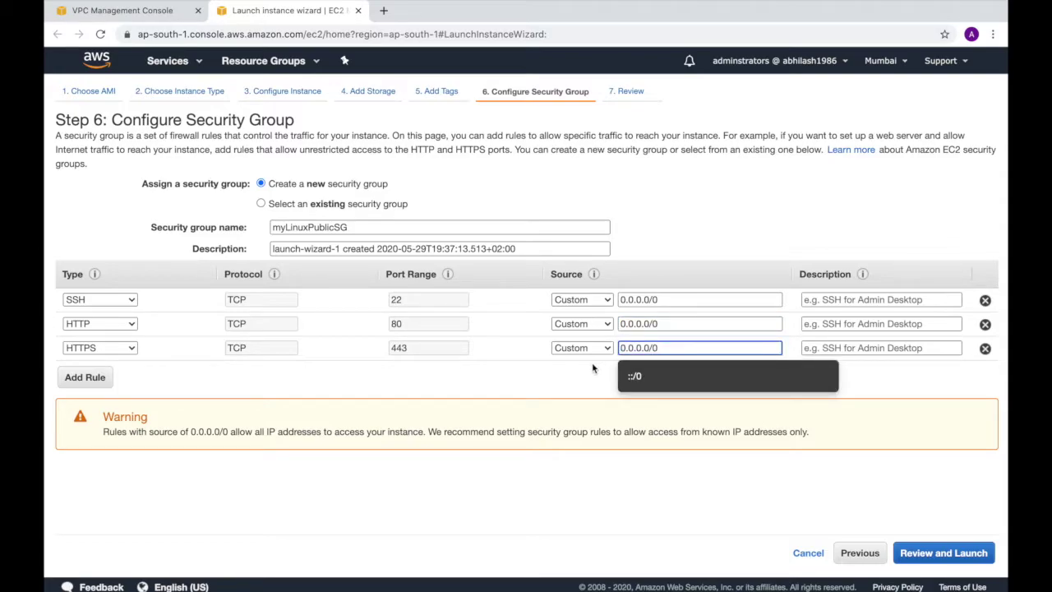
pyautogui.click(595, 370)
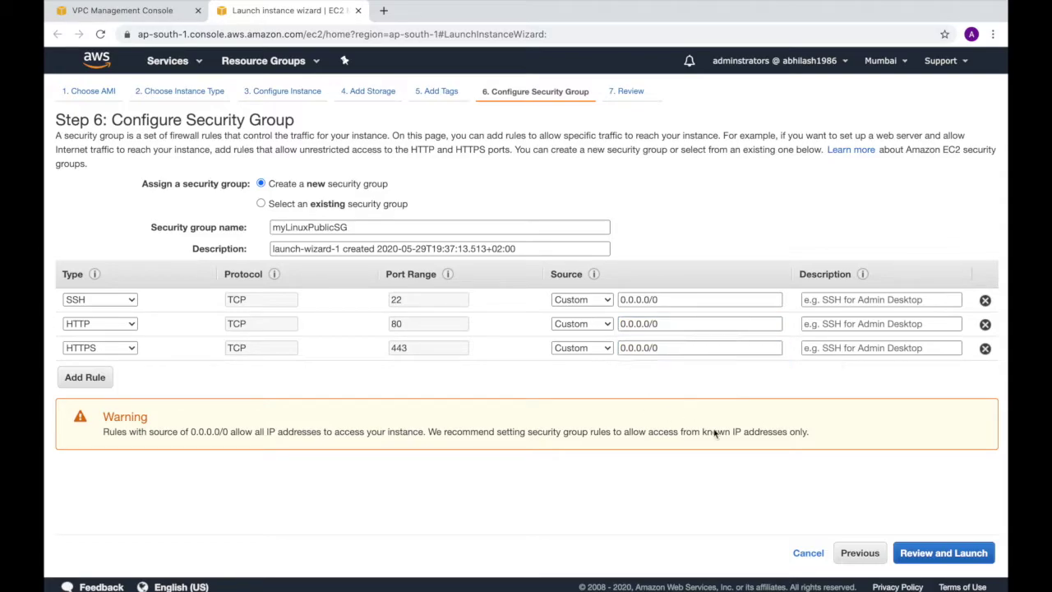
# Review and launch the instance with the existing key pair linuxkp, acknowledging access to its private key file, and open the instances list
pyautogui.click(950, 558)
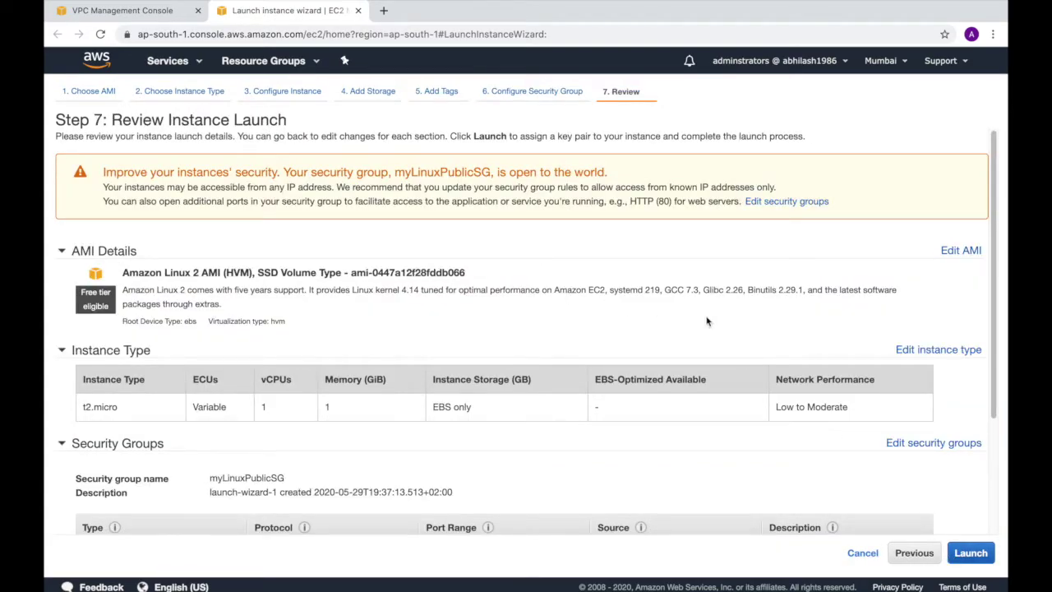
pyautogui.scroll(-3, 707, 318)
pyautogui.click(971, 552)
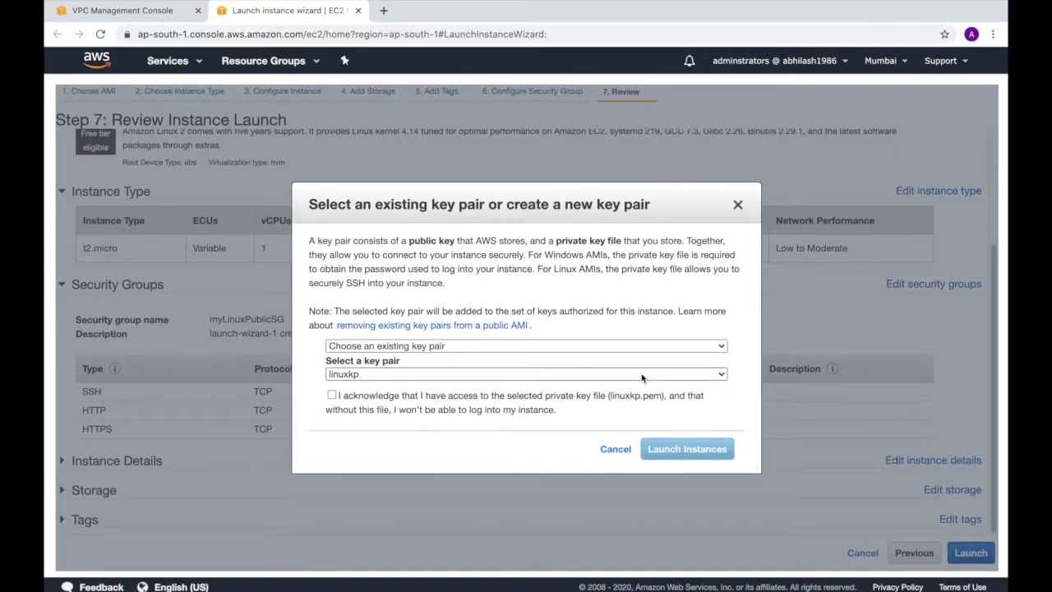
pyautogui.click(332, 395)
pyautogui.click(688, 454)
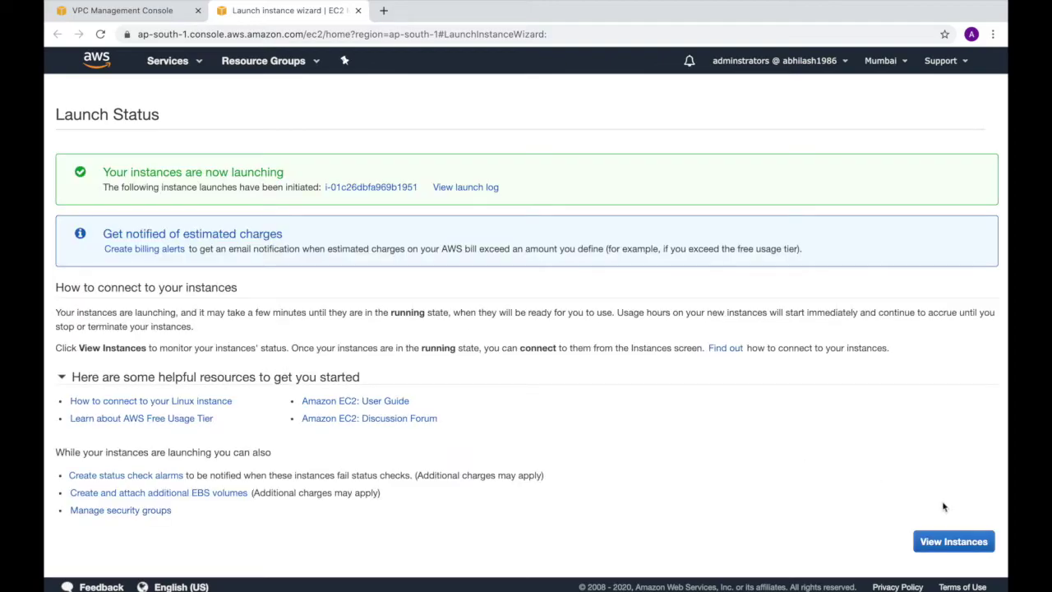
pyautogui.click(952, 544)
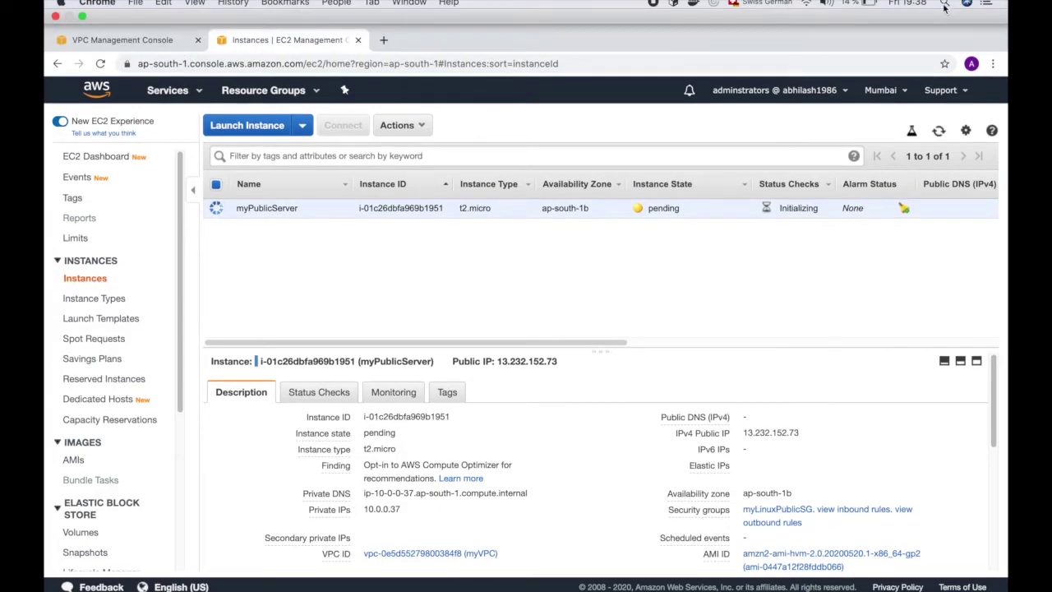
# Open Terminal through a system search, reposition its window, and switch to it from the browser
pyautogui.click(945, 4)
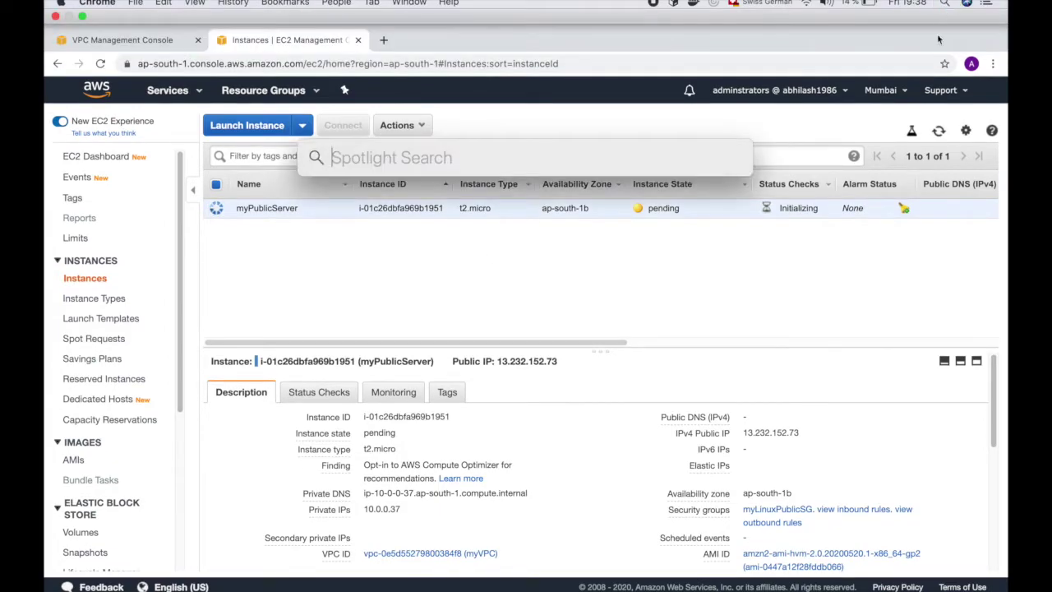
pyautogui.write('terminal')
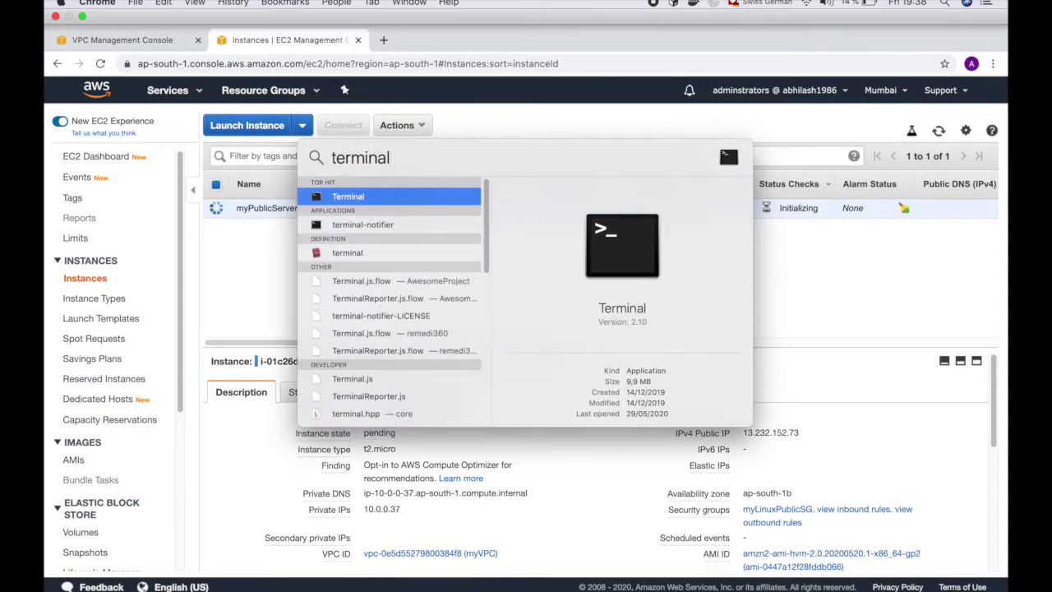
pyautogui.press('Return')
pyautogui.moveTo(452, 16); pyautogui.dragTo(723, 120)
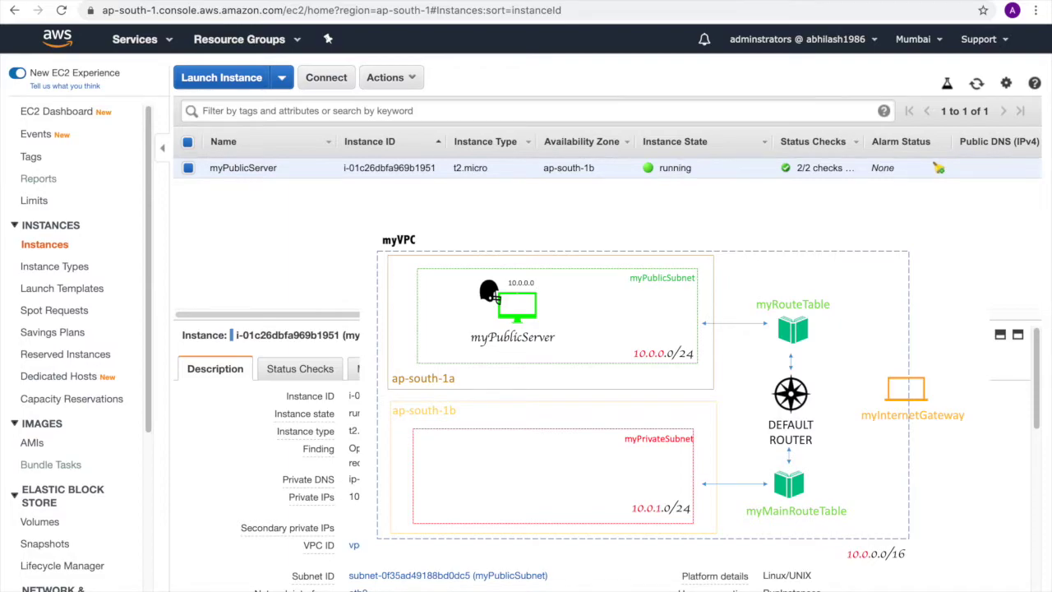
pyautogui.press('super+Tab')
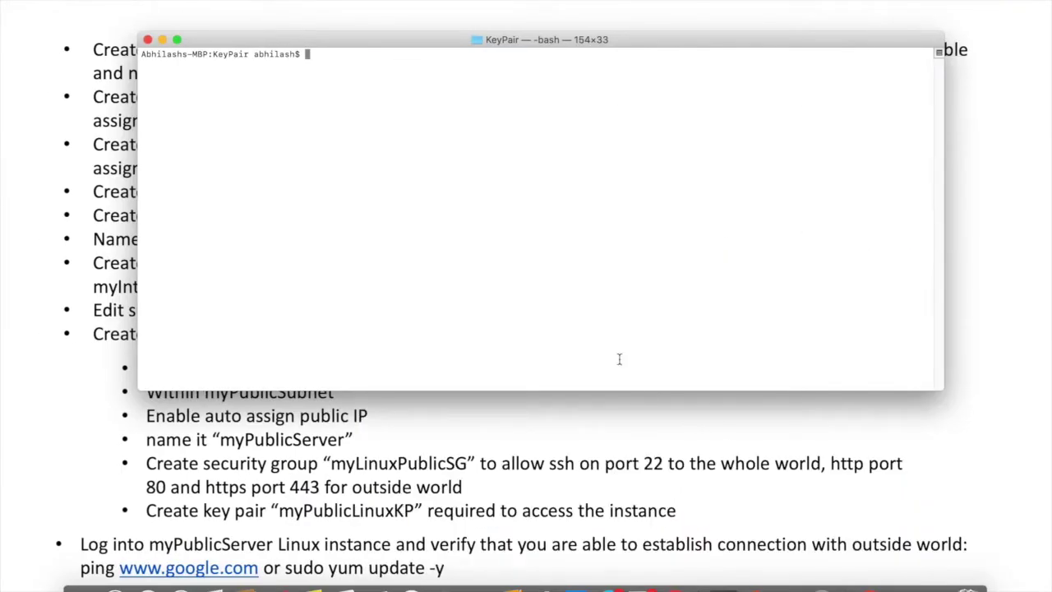
# List the KeyPair folder's contents with ls -ltr and begin an ssh command for ec2-user@
pyautogui.write('ls -ltr')
pyautogui.press('Return')
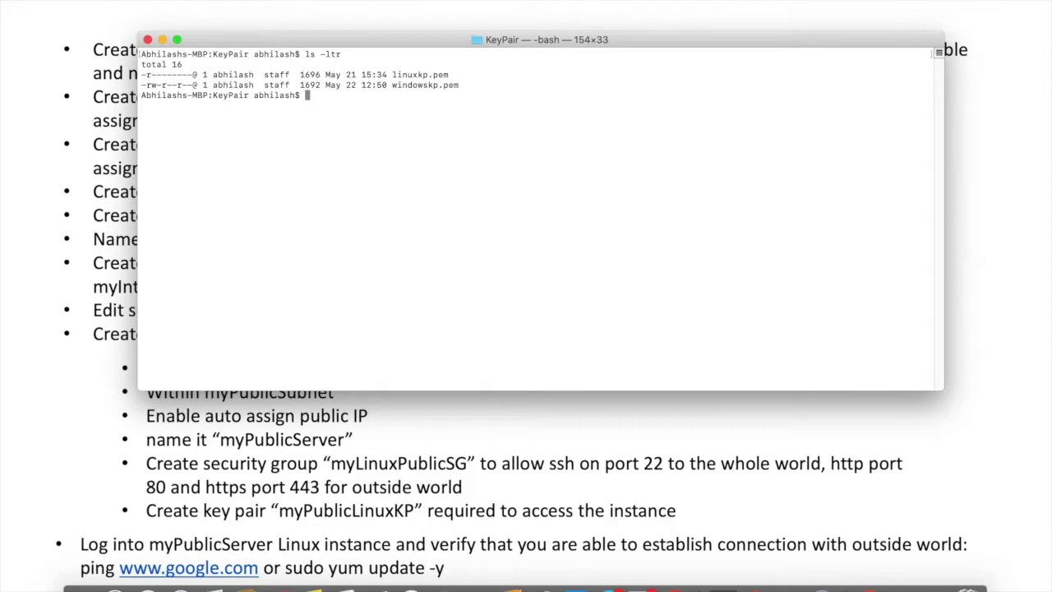
pyautogui.write('ssh')
pyautogui.press('BackSpace')
pyautogui.press('BackSpace')
pyautogui.press('BackSpace')
pyautogui.press('BackSpace')
pyautogui.write('ssh ec2-user@')
# Complete the ssh command with myPublicServer's copied public IP 13.232.152.73 and -i linuxkp.pem, run it, and accept the host with yes
pyautogui.hotkey('ctrl', 'Right')
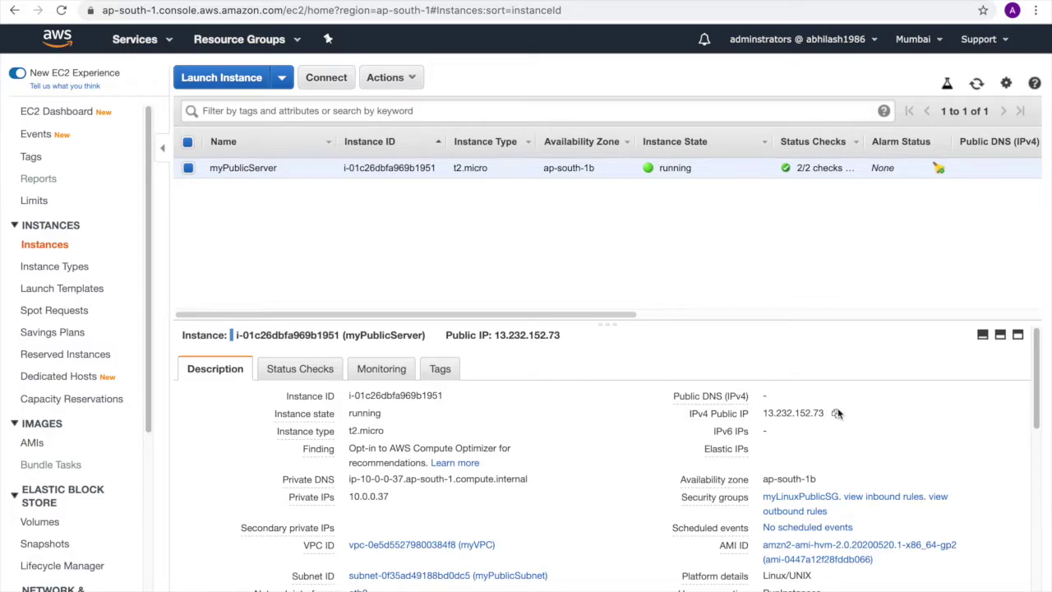
pyautogui.click(835, 417)
pyautogui.hotkey('ctrl', 'Left')
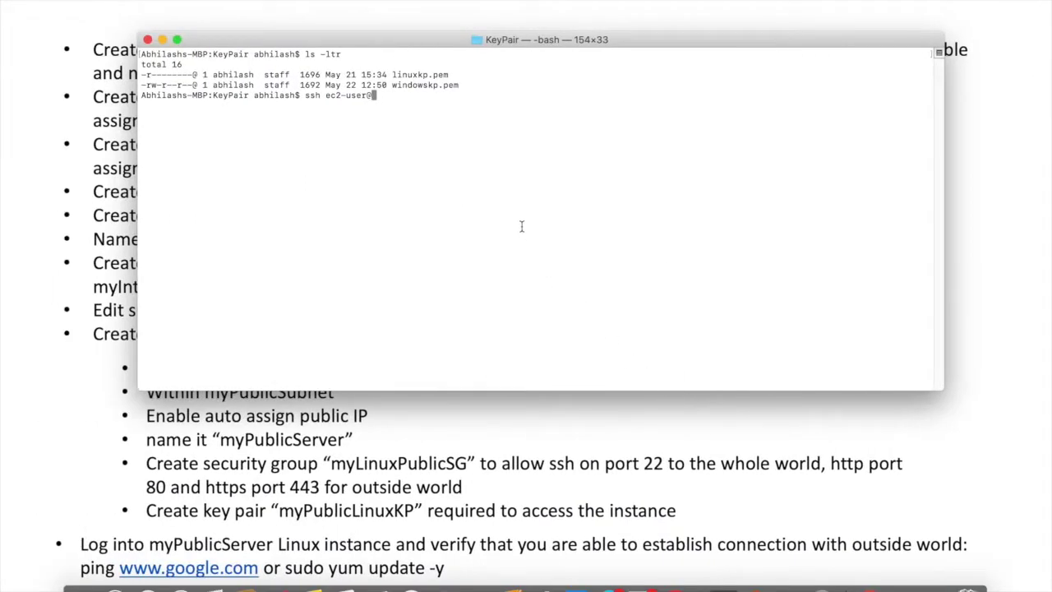
pyautogui.press('super+v')
pyautogui.write('-i linuxkp.pem')
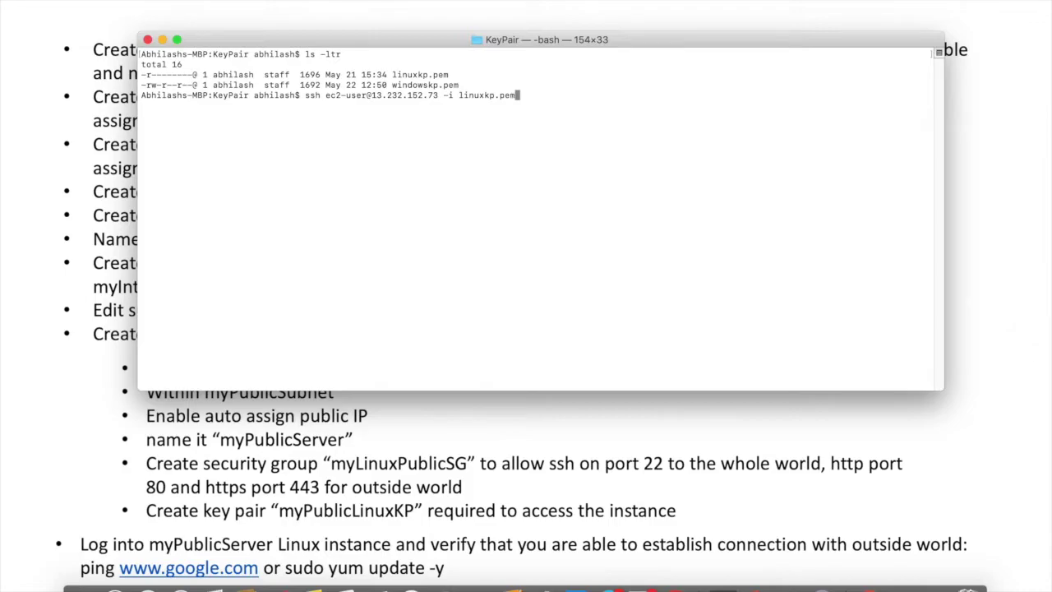
pyautogui.press('Return')
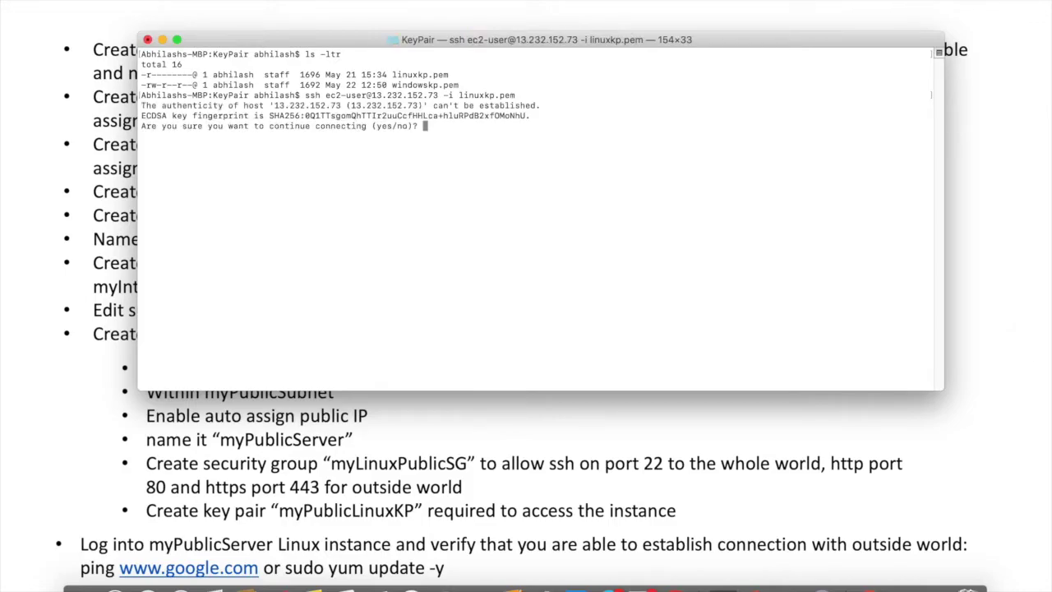
pyautogui.write('yes')
pyautogui.press('Return')
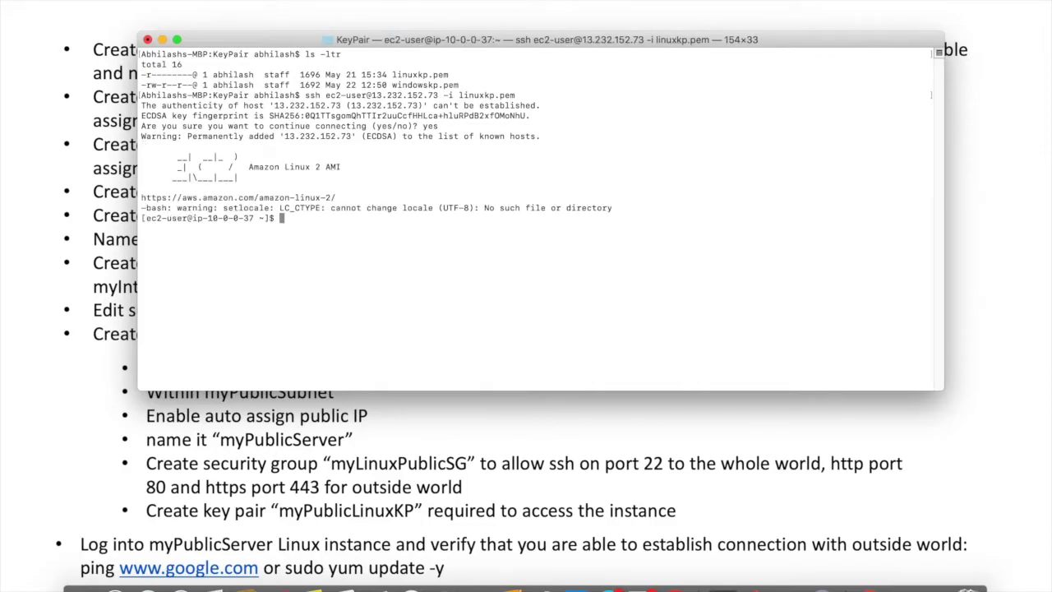
pyautogui.write('ping www.google.com')
pyautogui.press('Return')
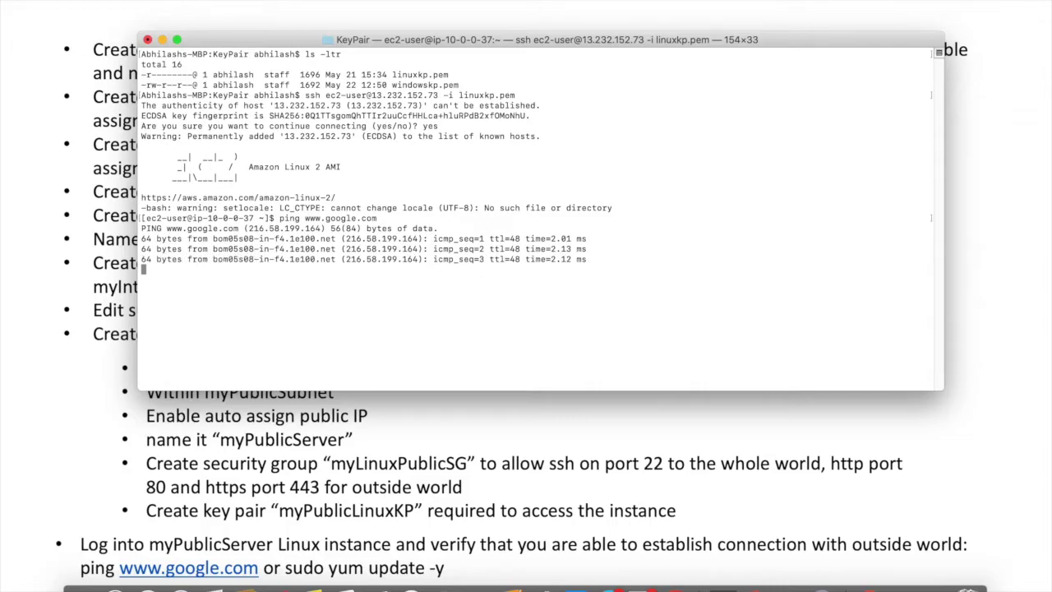
pyautogui.hotkey('ctrl', 'c')
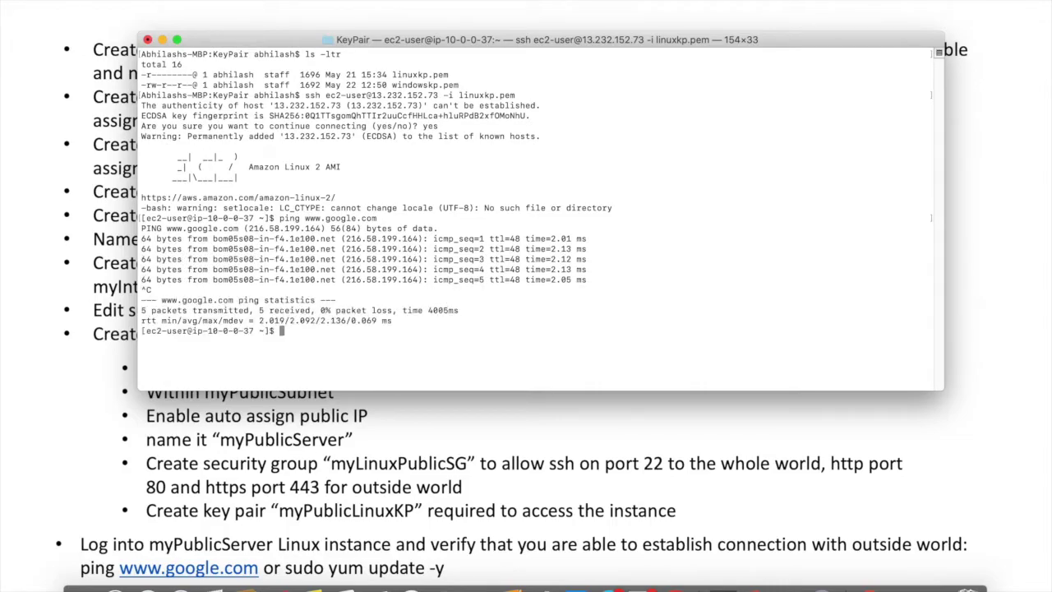
pyautogui.write('sudo yum update -y')
pyautogui.press('Return')
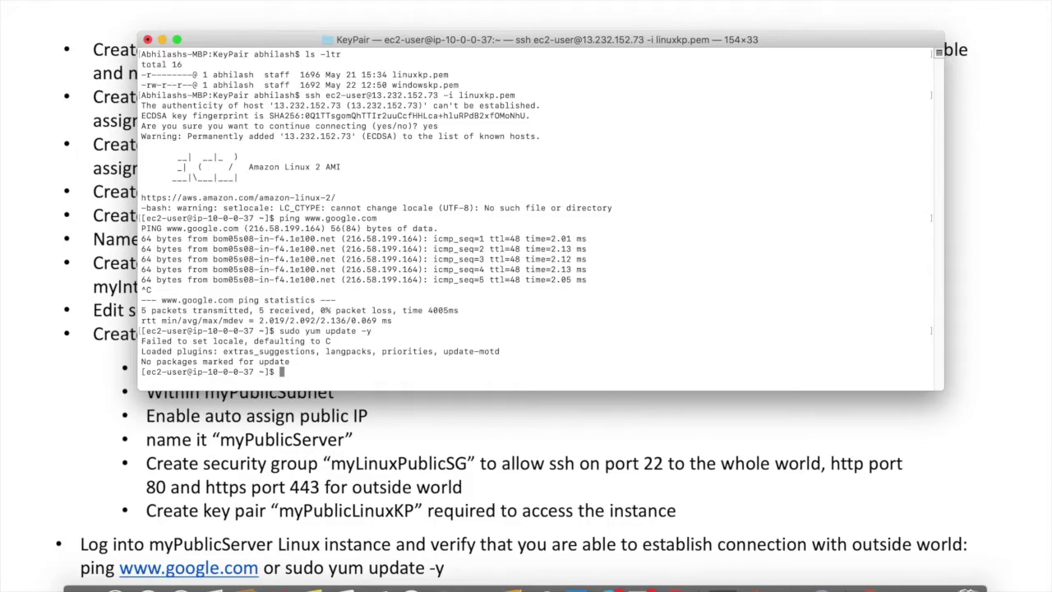
# Switch to the PowerPoint task list and advance to the next slide
pyautogui.press('super+Tab')
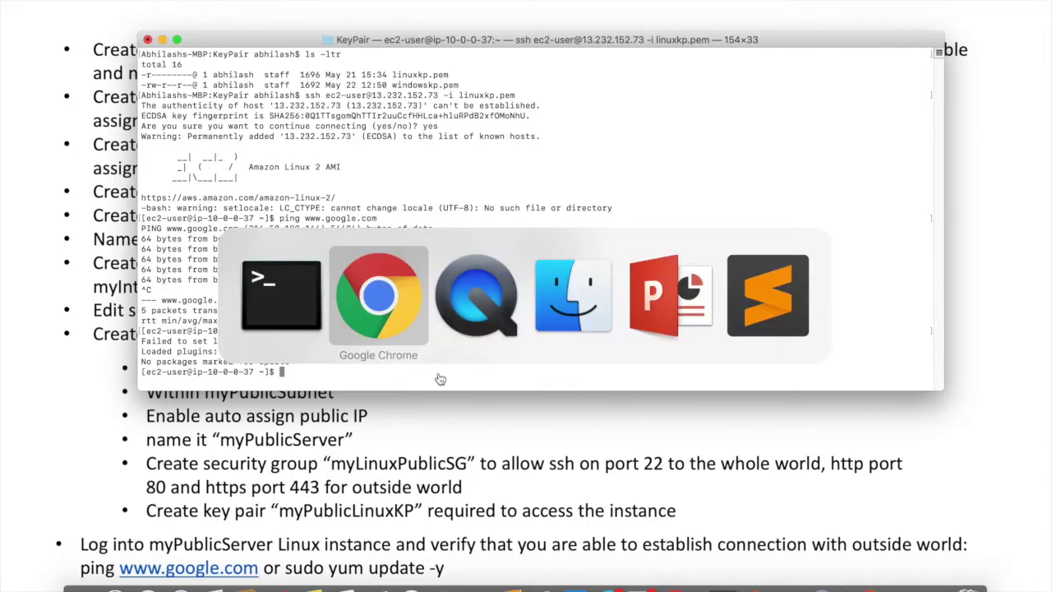
pyautogui.press('super+Tab')
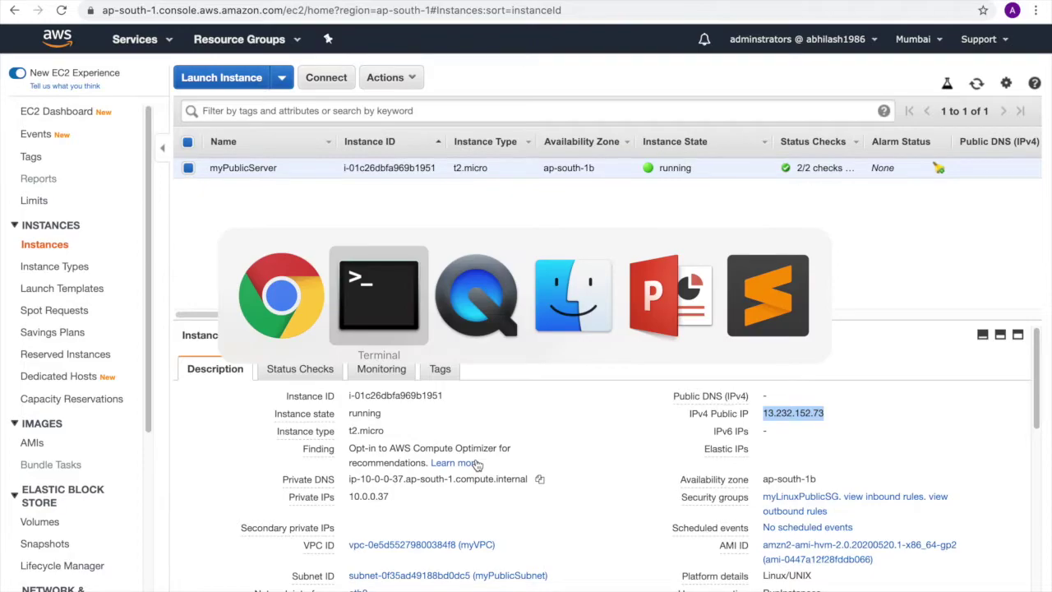
pyautogui.press('super+Tab')
pyautogui.press('super+Tab')
pyautogui.press('super+Tab')
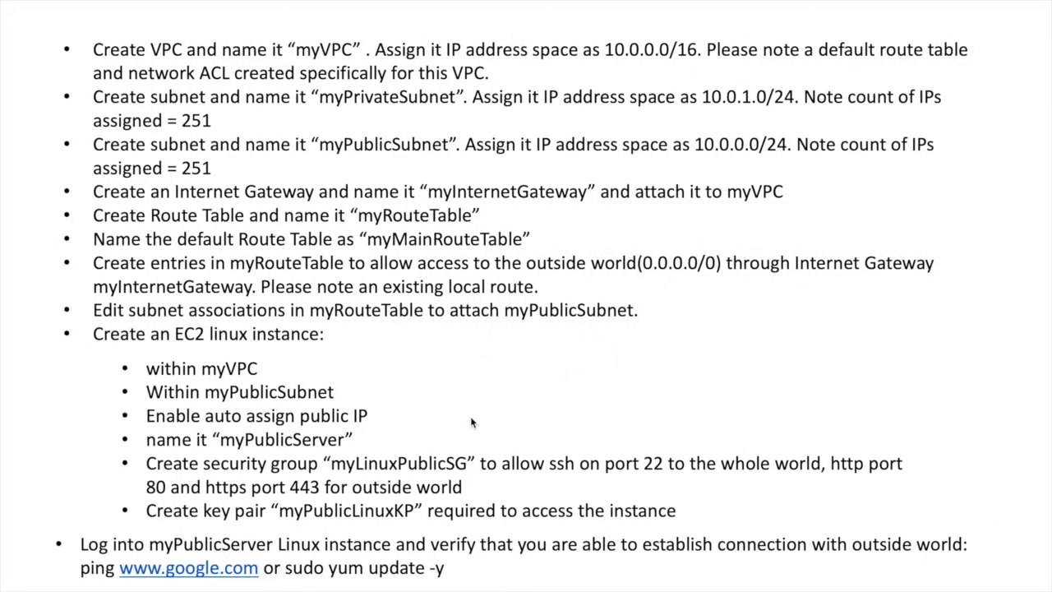
pyautogui.press('Right')
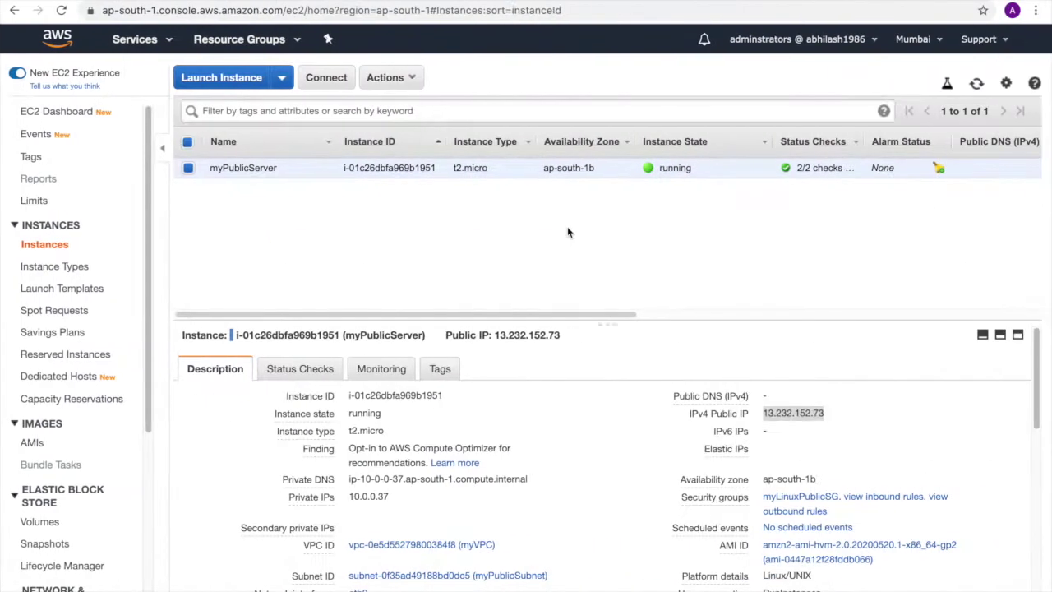
# Start launching another EC2 instance with the Amazon Linux 2 AMI (HVM) and the t2.micro type, continuing to the instance details
pyautogui.click(234, 82)
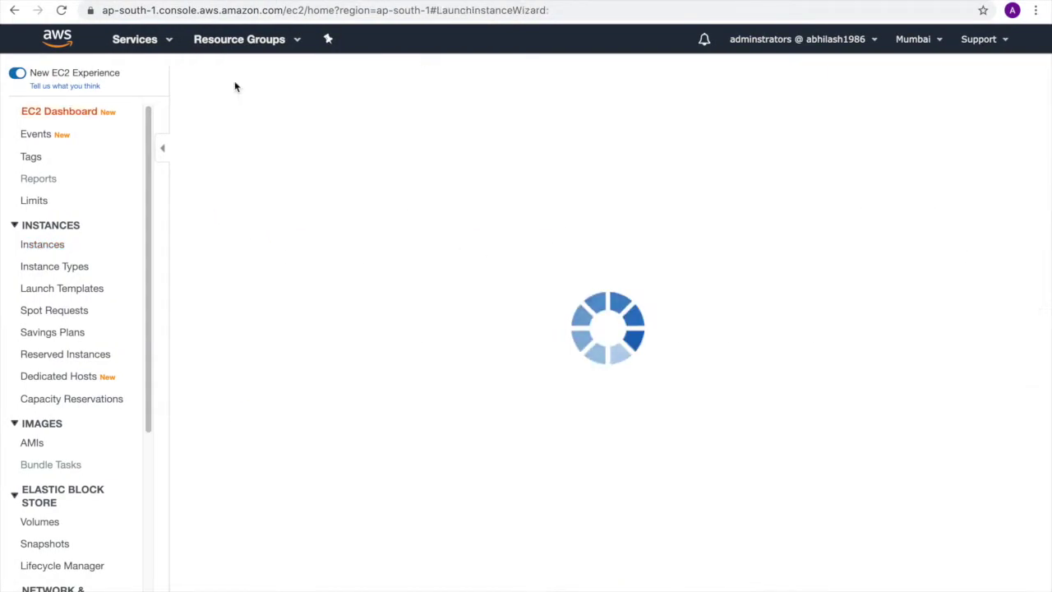
pyautogui.click(36, 352)
pyautogui.click(956, 258)
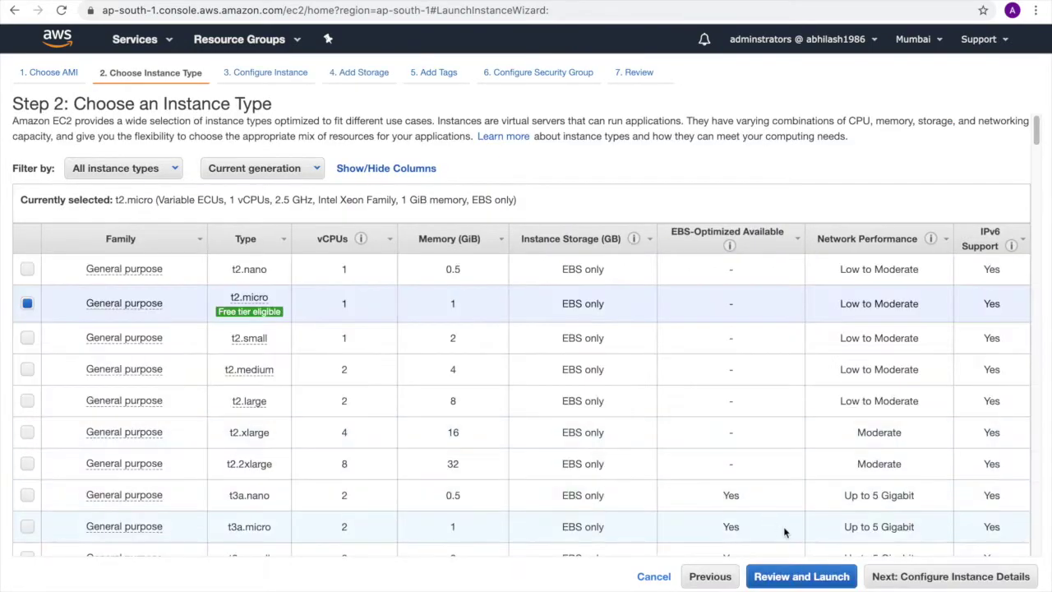
pyautogui.click(917, 577)
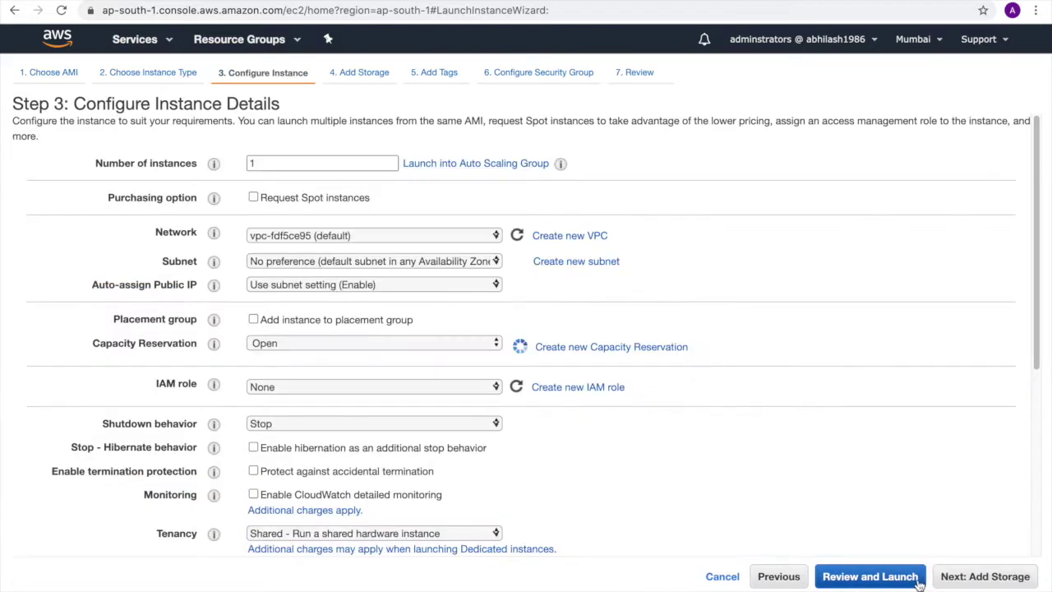
# Place the instance in myVPC and myPrivateSubnet with auto-assign public IP disabled, and keep the default storage
pyautogui.click(484, 238)
pyautogui.click(466, 251)
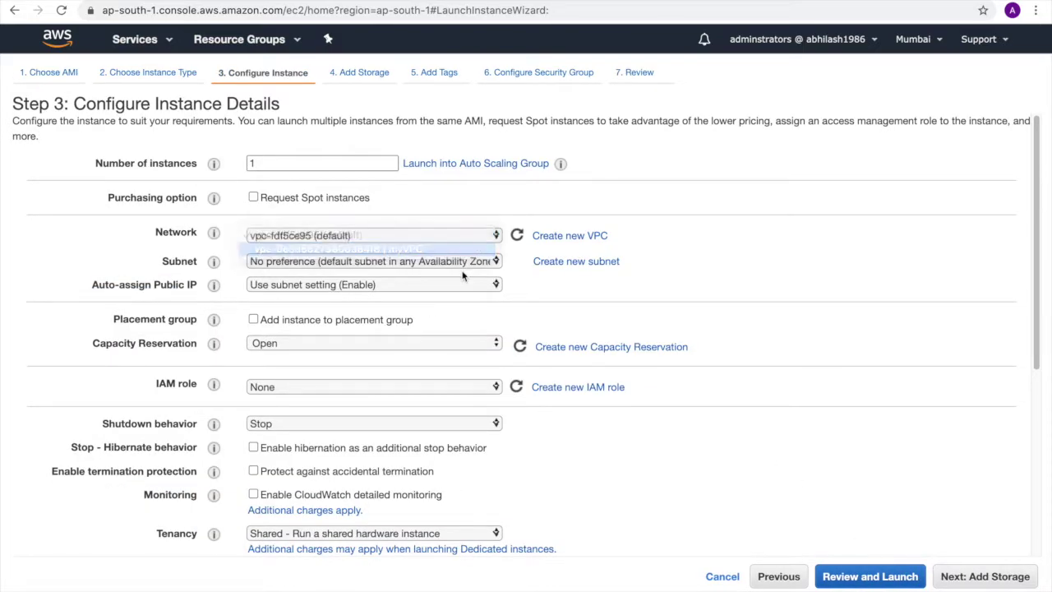
pyautogui.click(467, 261)
pyautogui.click(458, 273)
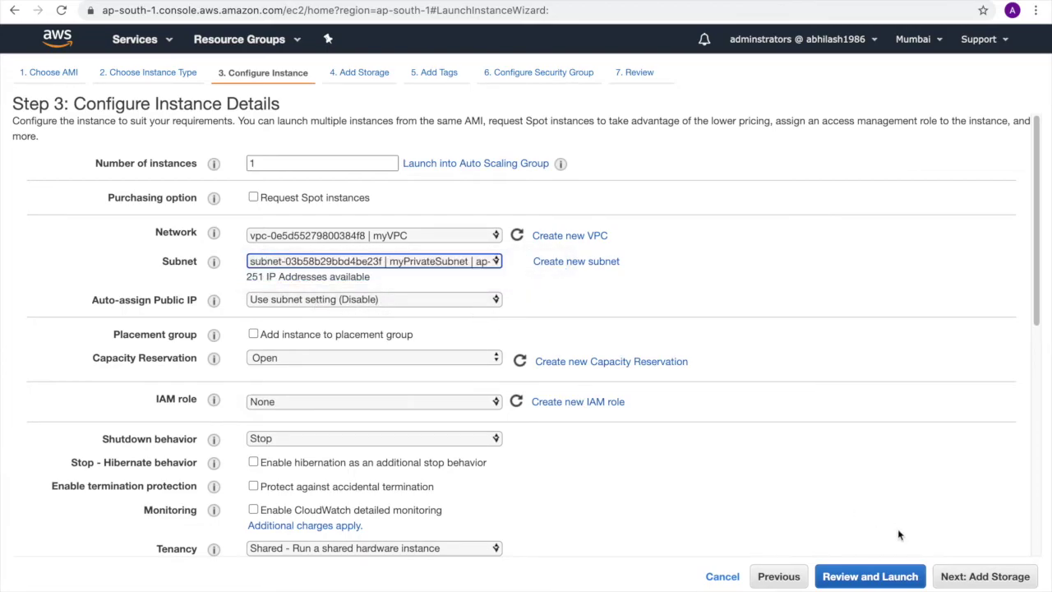
pyautogui.click(497, 301)
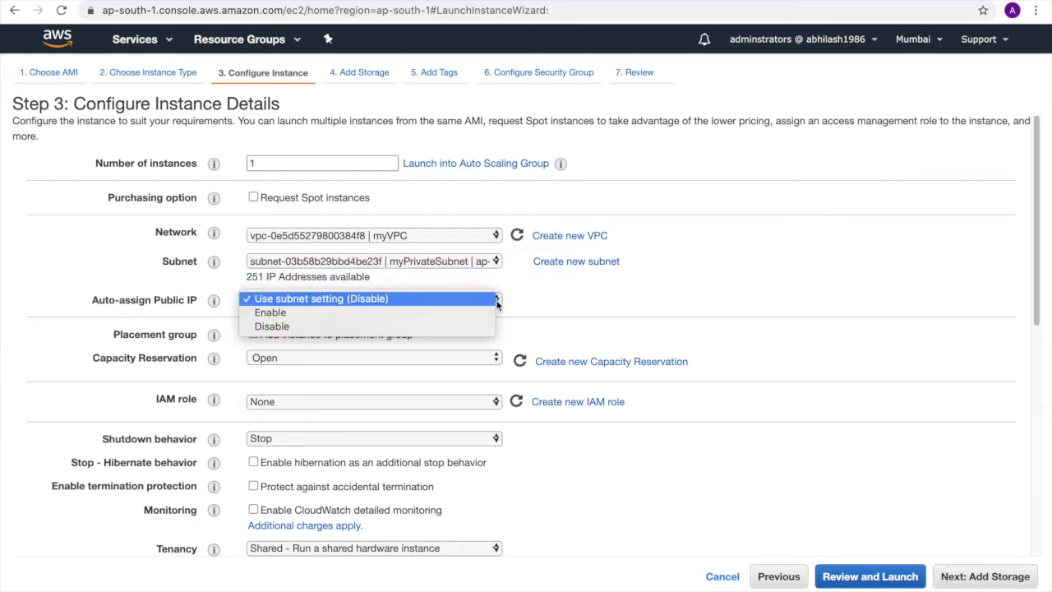
pyautogui.click(417, 325)
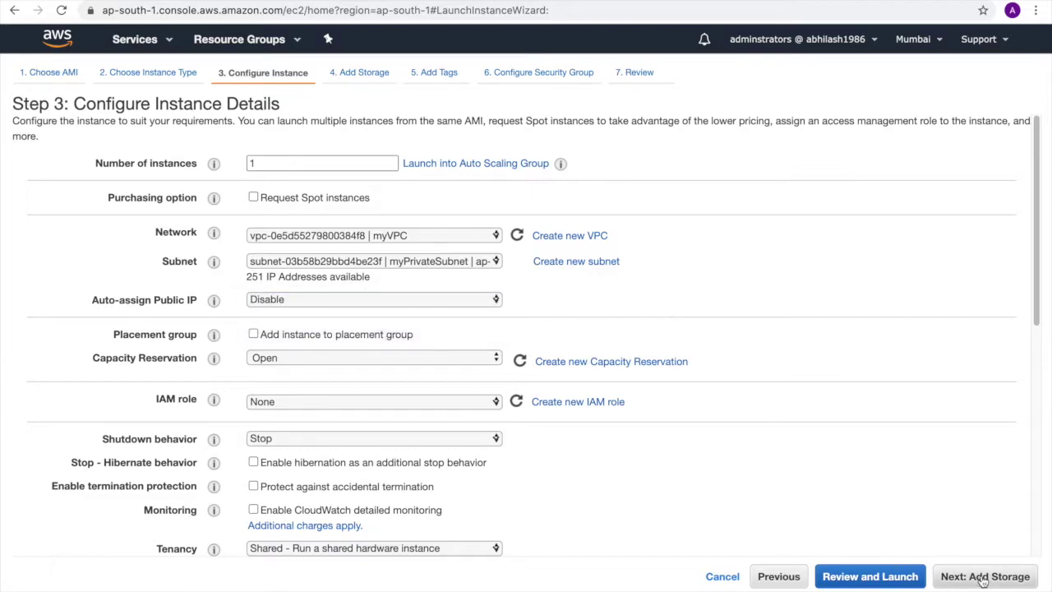
pyautogui.click(978, 577)
pyautogui.click(981, 580)
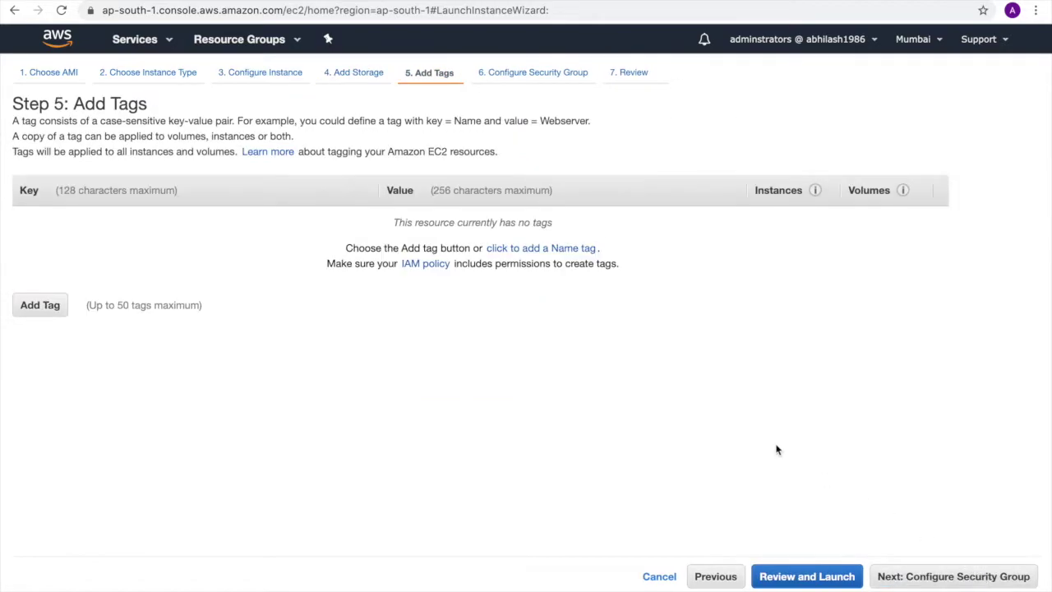
# Add a Name tag with the value myPrivateServer and continue to the security group configuration
pyautogui.click(556, 246)
pyautogui.click(293, 226)
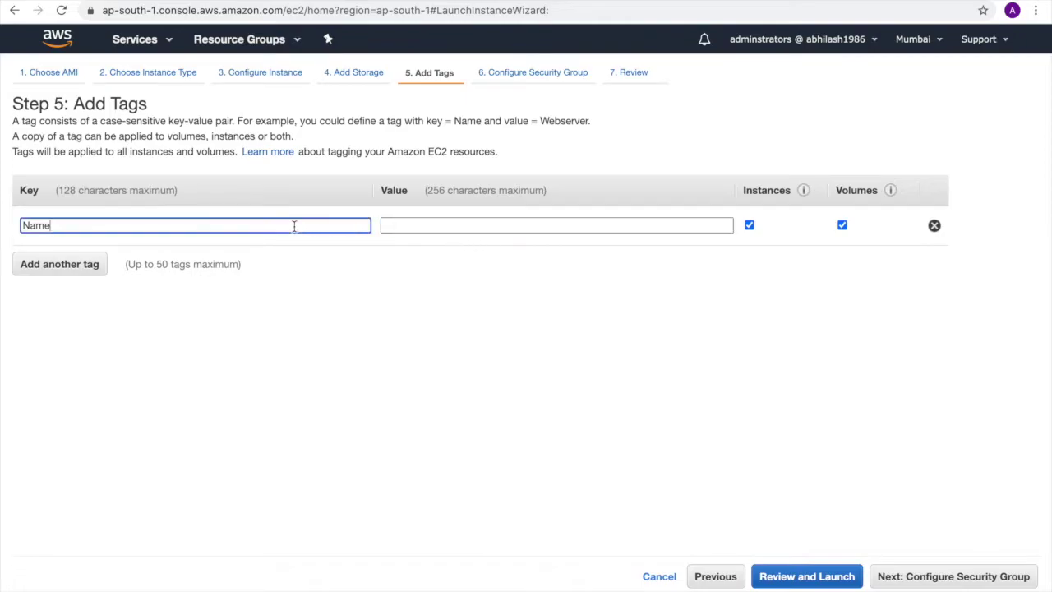
pyautogui.click(446, 227)
pyautogui.write('m')
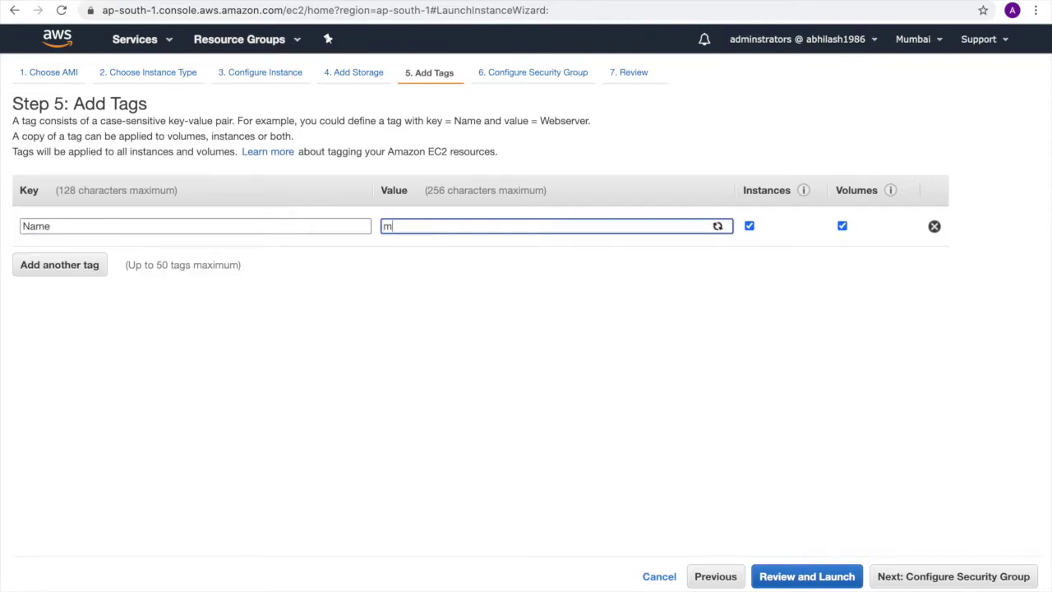
pyautogui.write('yPrivat')
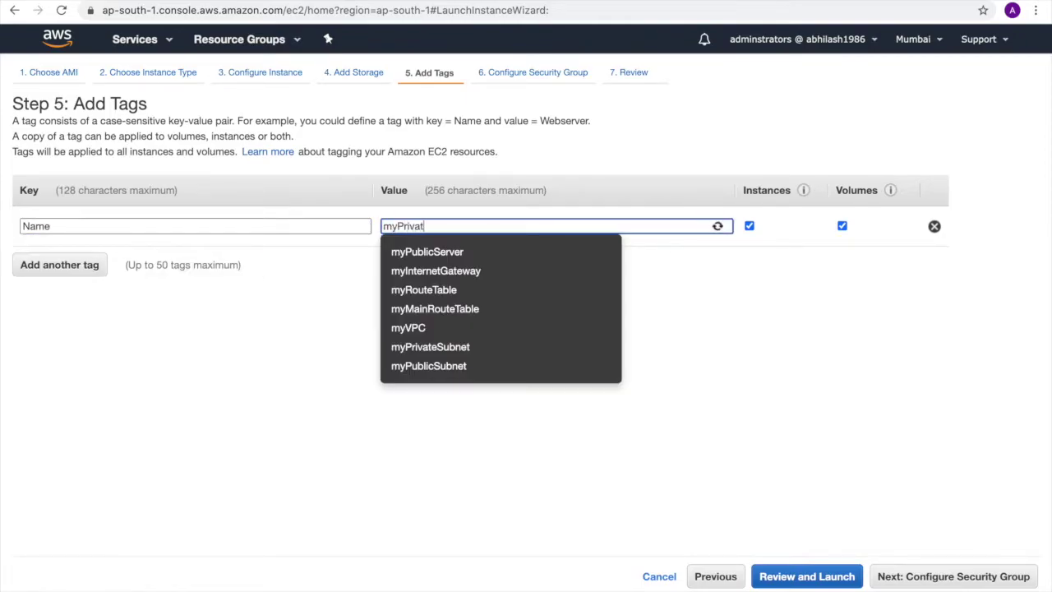
pyautogui.write('eServer')
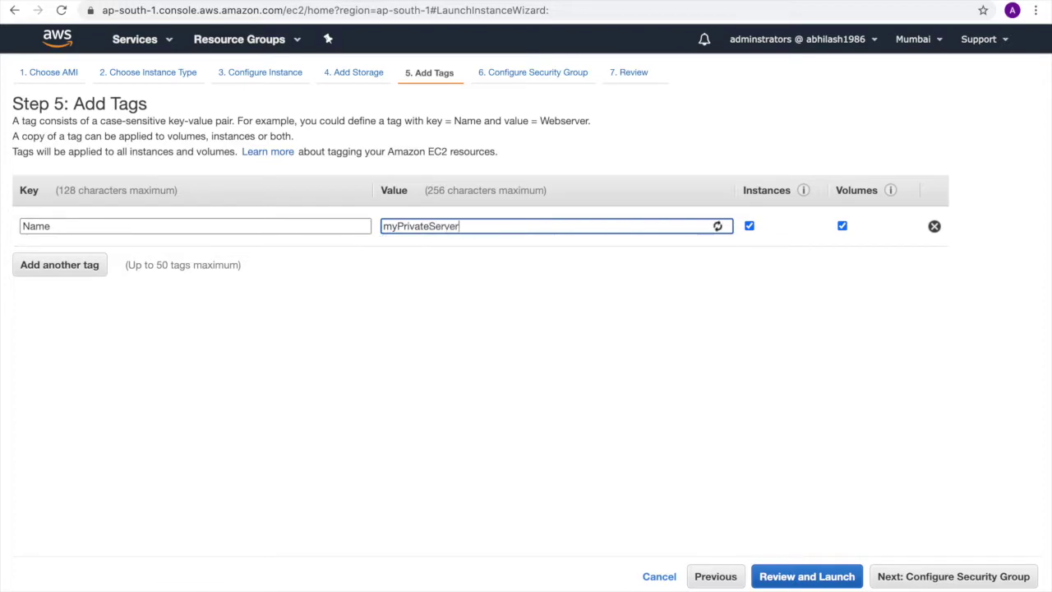
pyautogui.click(975, 581)
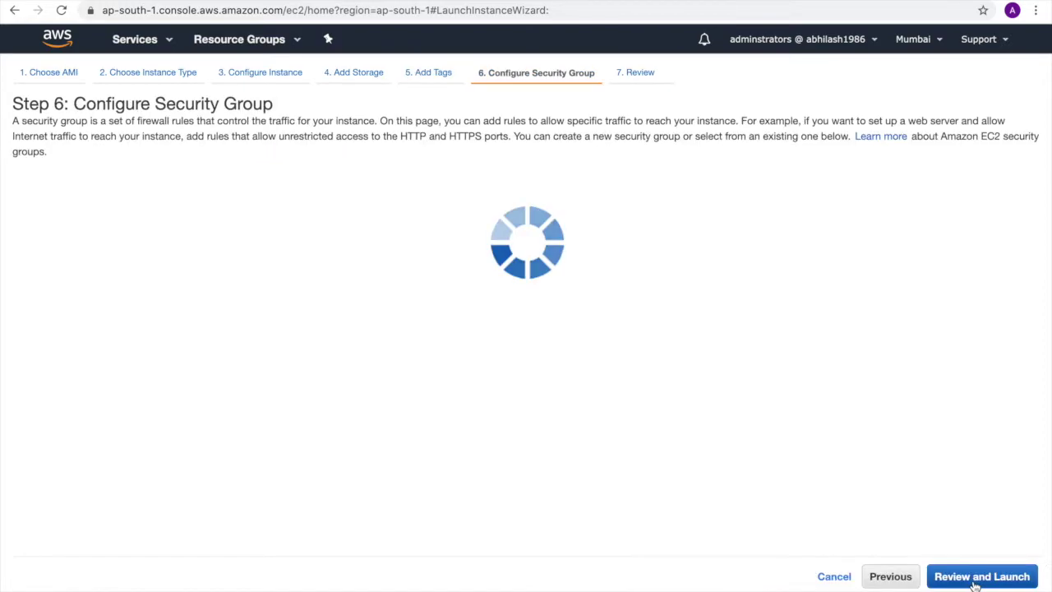
# Name the new security group myLinuxPrivateSG
pyautogui.moveTo(348, 222); pyautogui.dragTo(195, 214)
pyautogui.write('my')
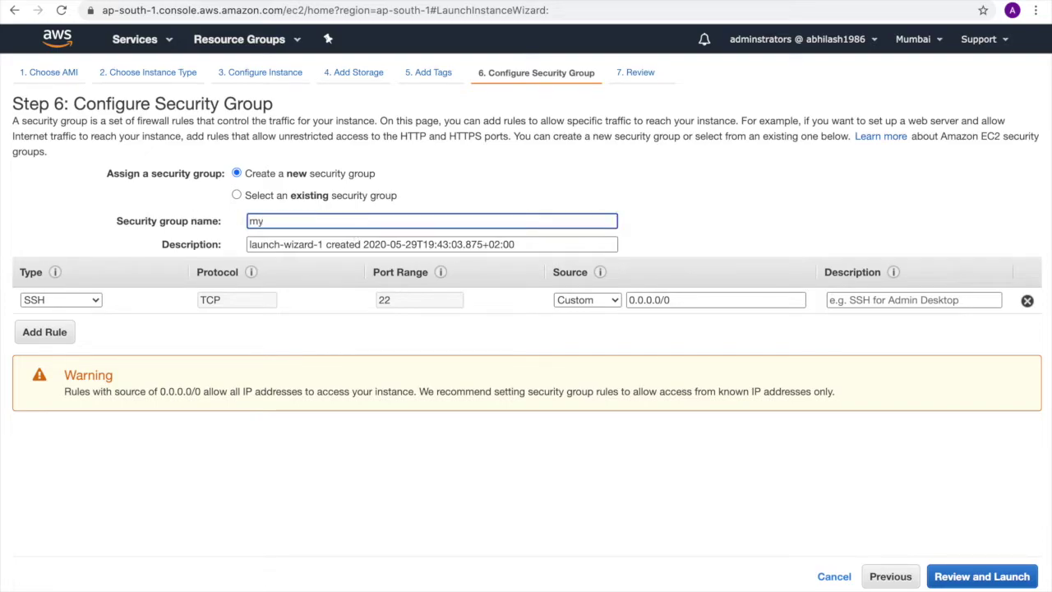
pyautogui.write('LinuxPrivateSG')
# Set the SSH rule's custom source to 10.0.0.0/24
pyautogui.click(615, 300)
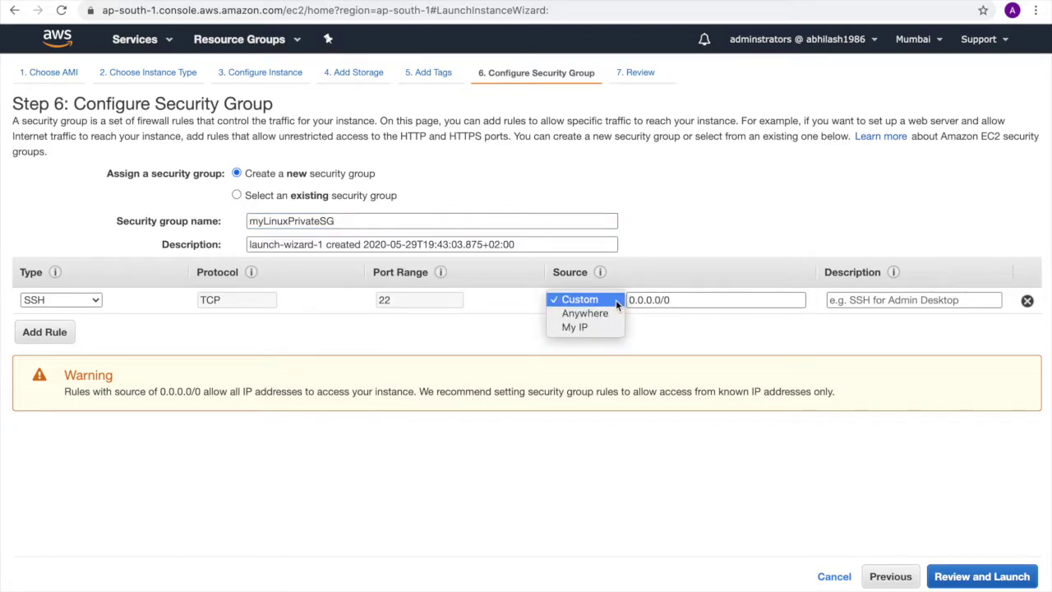
pyautogui.click(669, 302)
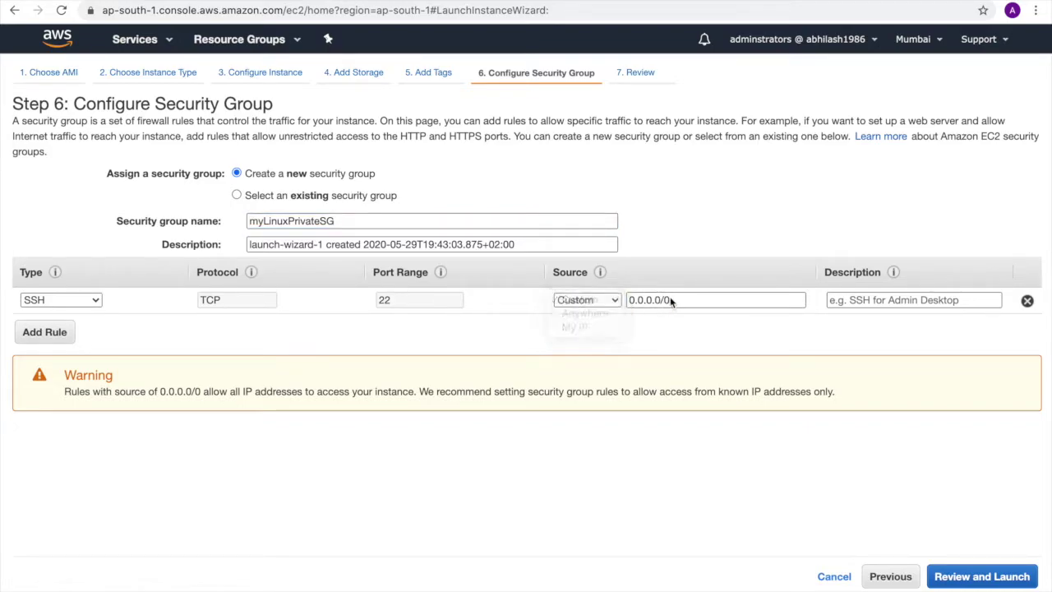
pyautogui.click(632, 300)
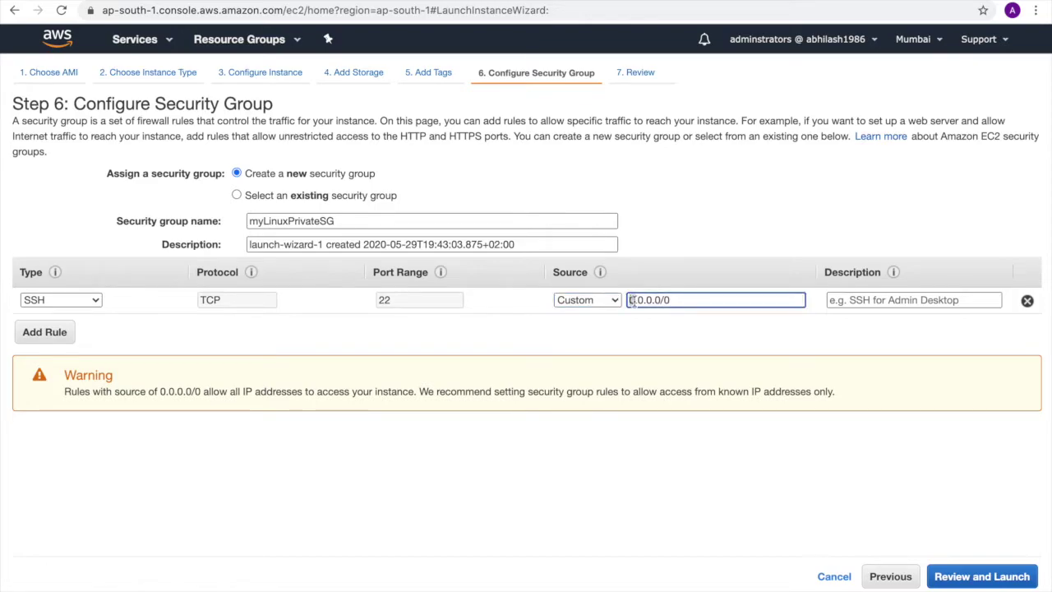
pyautogui.write('10')
pyautogui.press('Right')
pyautogui.press('Right')
pyautogui.press('Right')
pyautogui.press('Right')
pyautogui.press('Right')
pyautogui.press('Right')
pyautogui.press('Right')
pyautogui.press('BackSpace')
pyautogui.write('24')
pyautogui.click(637, 465)
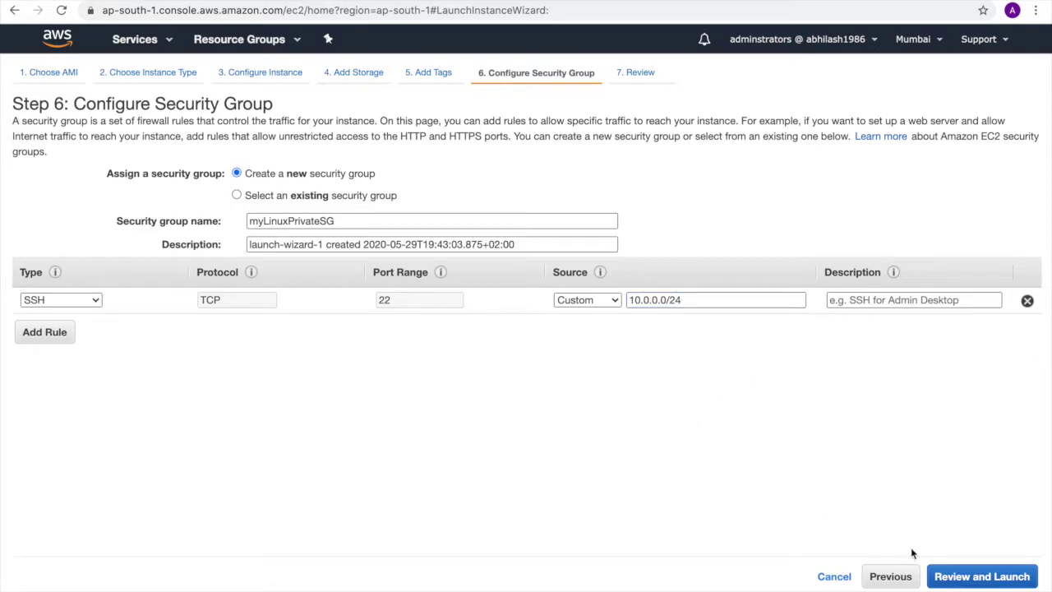
# Launch the reviewed instance with a newly created and downloaded key pair named myLinuxPrivateKP, and open the instances list
pyautogui.click(975, 582)
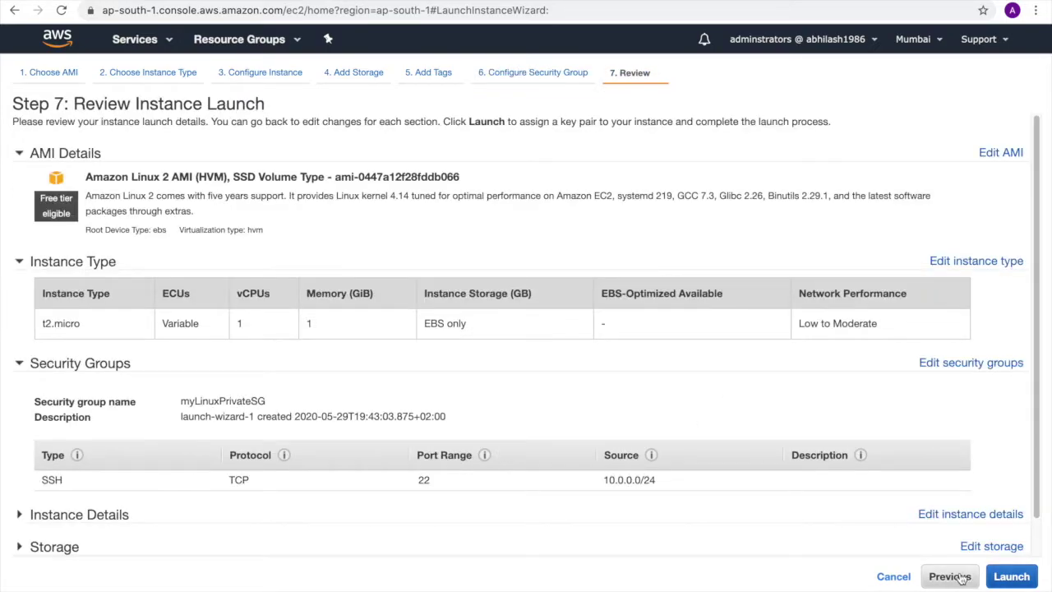
pyautogui.click(1010, 577)
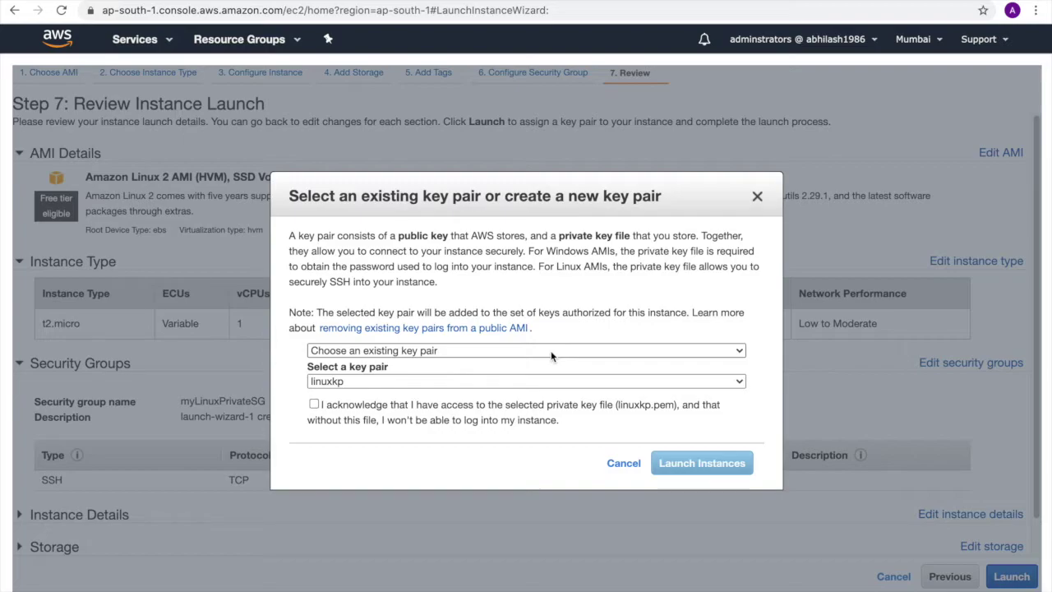
pyautogui.click(520, 352)
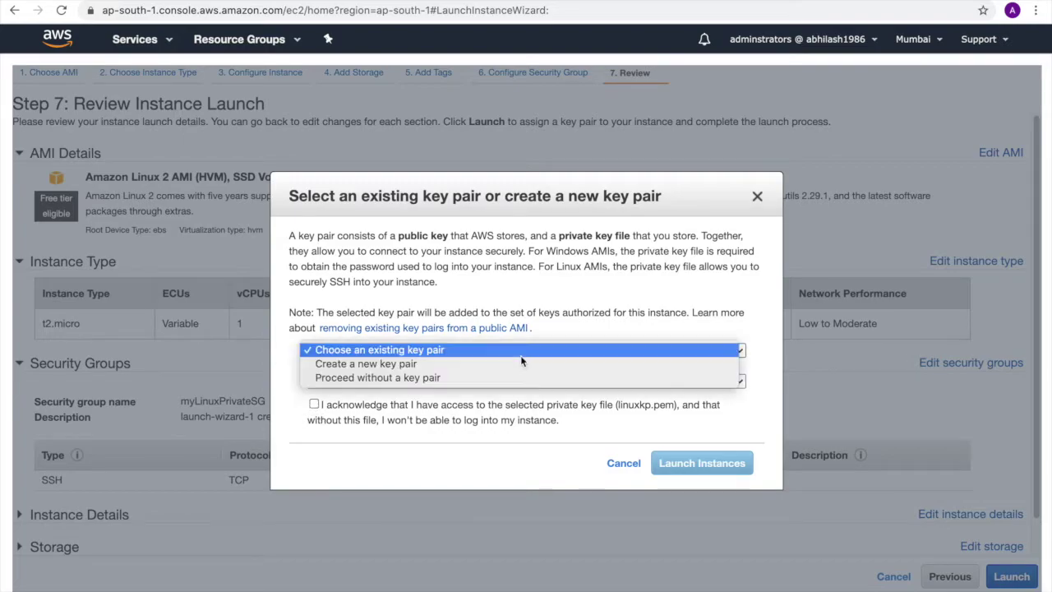
pyautogui.click(487, 378)
pyautogui.click(503, 352)
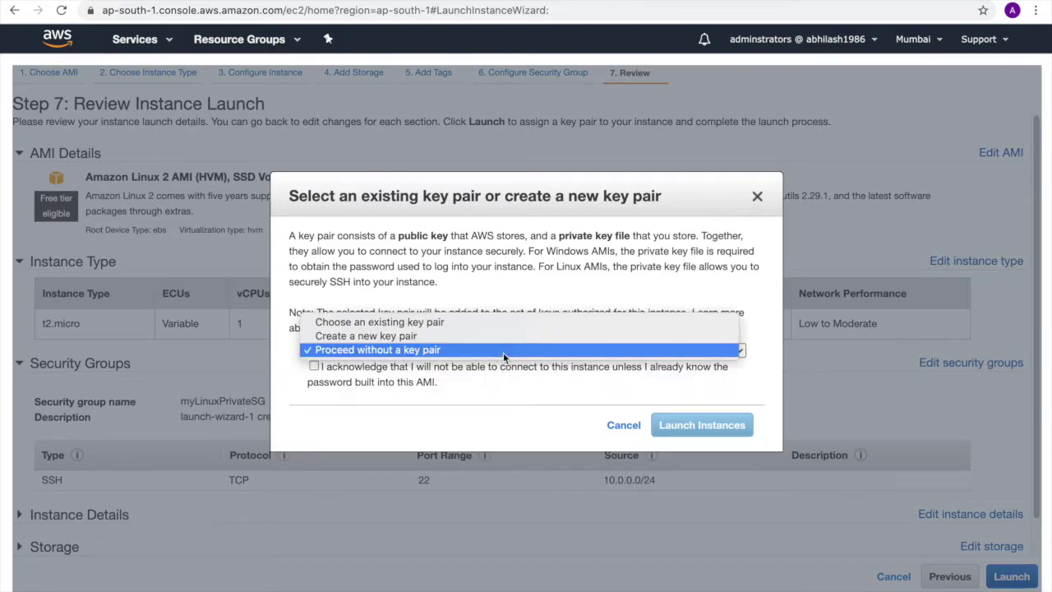
pyautogui.click(476, 336)
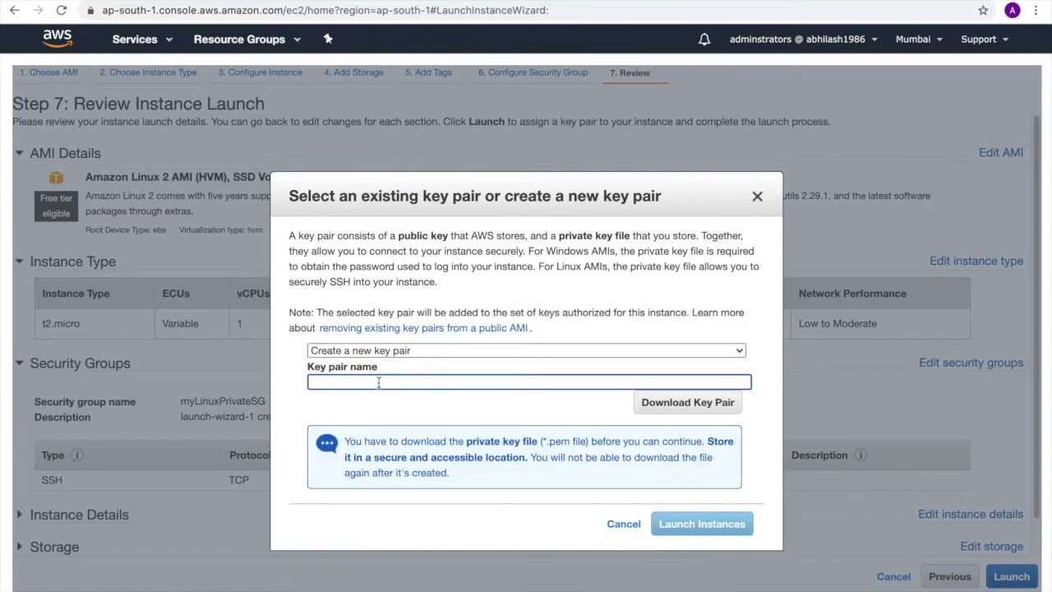
pyautogui.write('myLinuxPrivateKP')
pyautogui.click(685, 413)
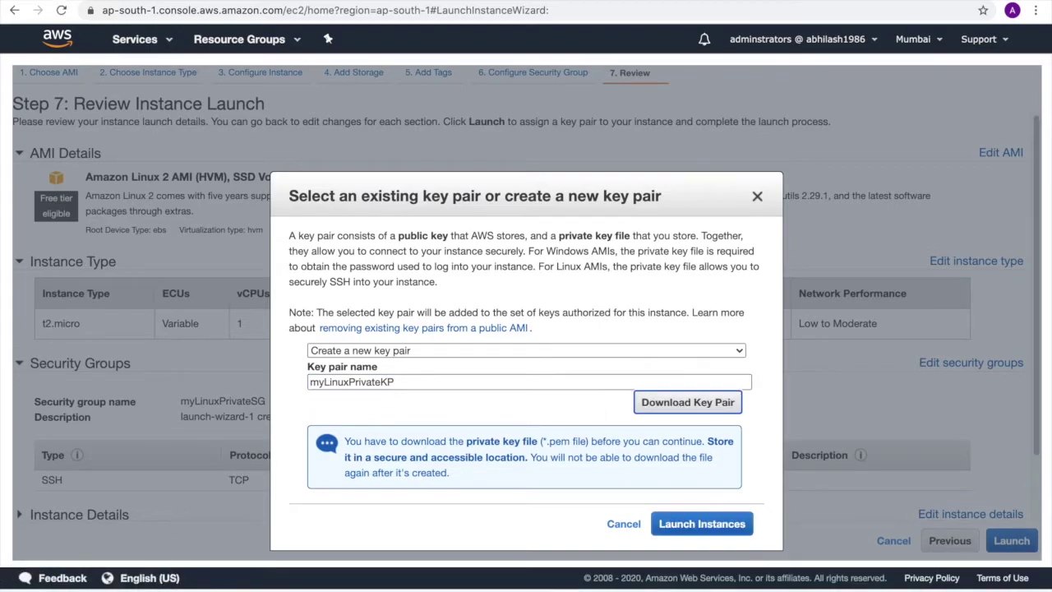
pyautogui.click(684, 525)
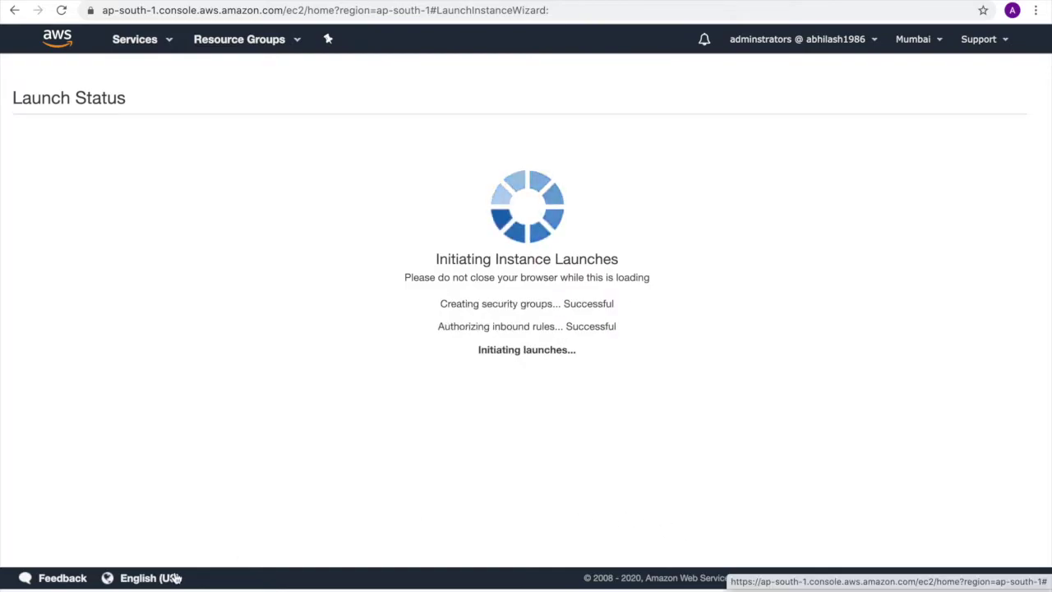
pyautogui.click(990, 565)
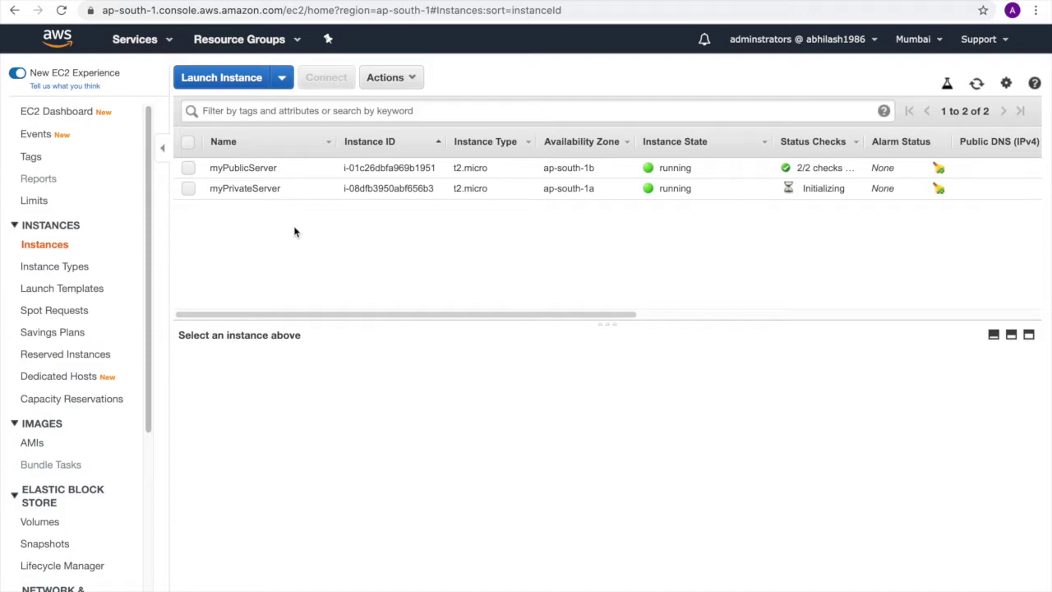
# Switch to the Terminal session on myPublicServer, list its files, and open a new file myKP.pem in vi
pyautogui.press('super+Tab')
pyautogui.press('super+Tab')
pyautogui.press('super+Tab')
pyautogui.press('super+Tab')
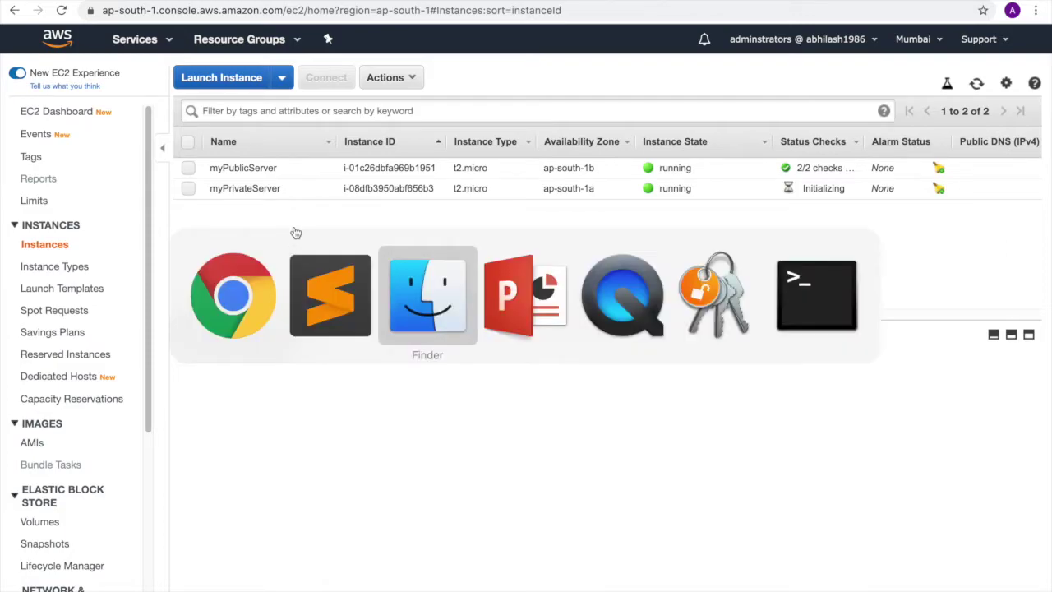
pyautogui.press('super+Tab')
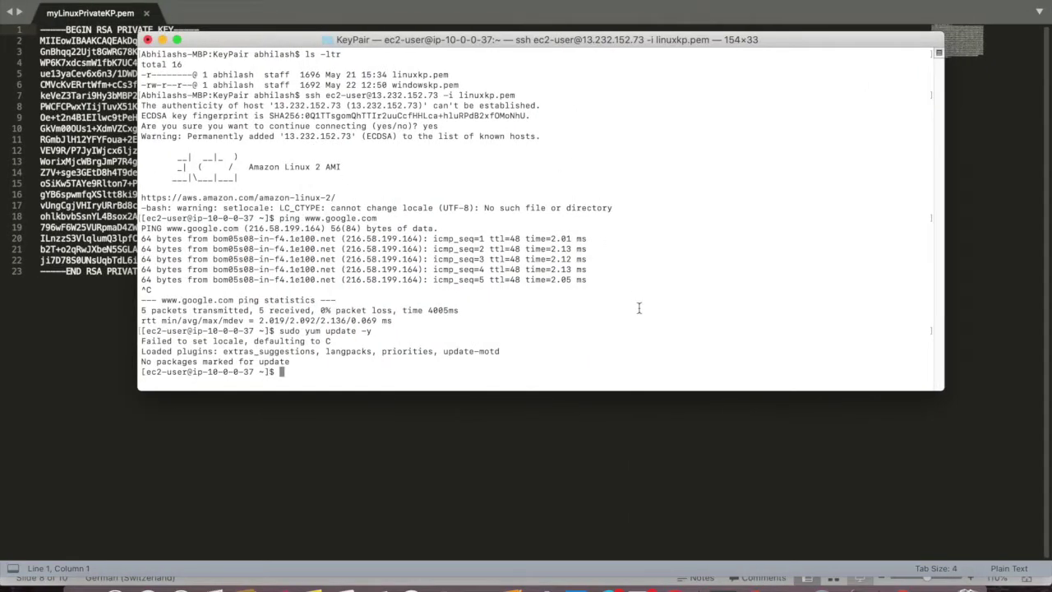
pyautogui.write('ls')
pyautogui.press('Return')
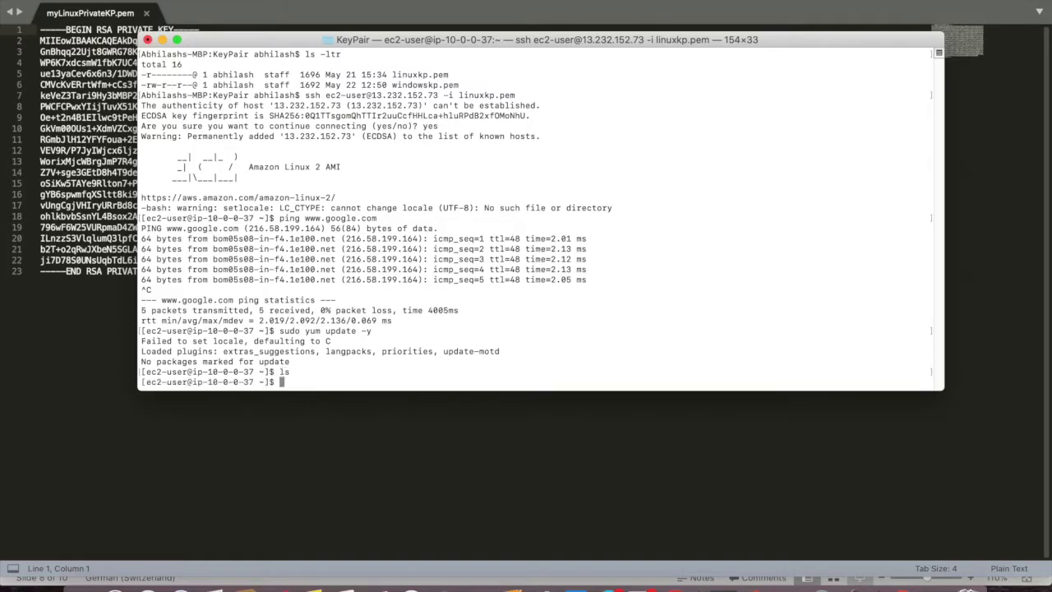
pyautogui.write('vi myKP.pem')
pyautogui.press('Return')
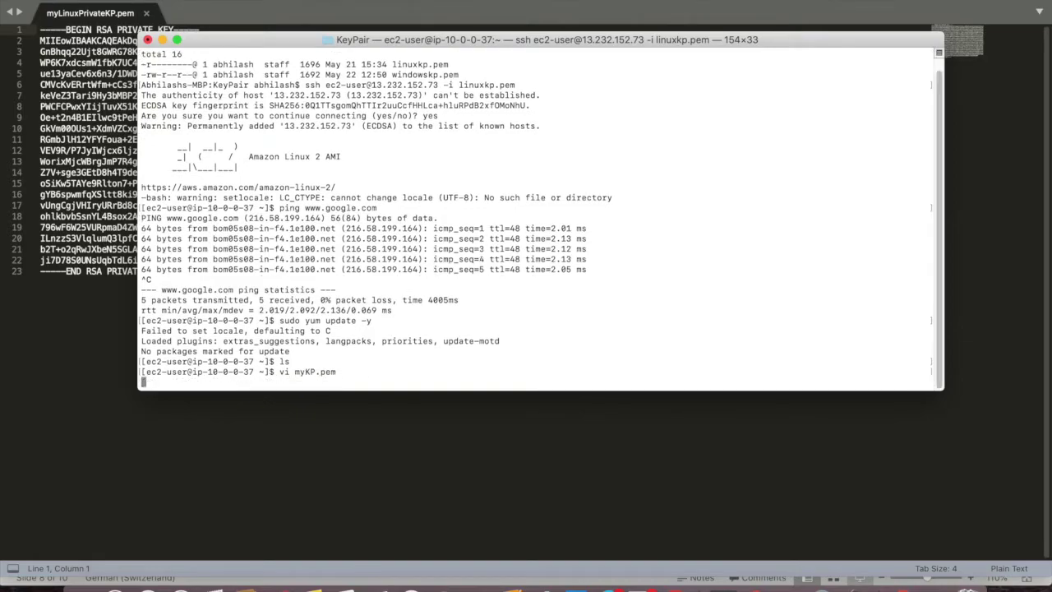
# Switch to Sublime Text and copy the entire private key from myLinuxPrivateKP.pem
pyautogui.click(85, 315)
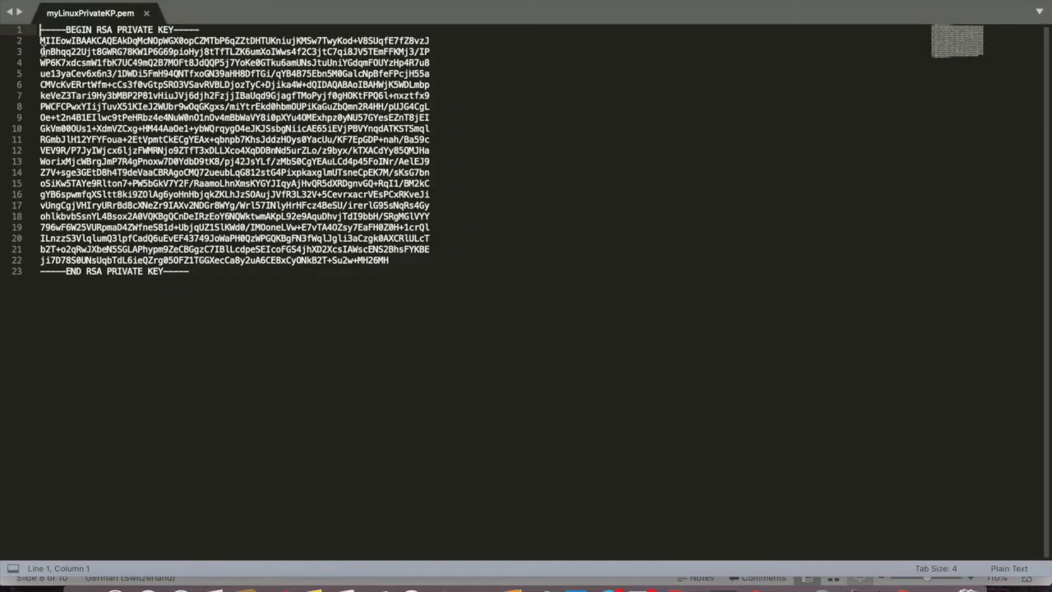
pyautogui.moveTo(207, 274); pyautogui.dragTo(38, 29)
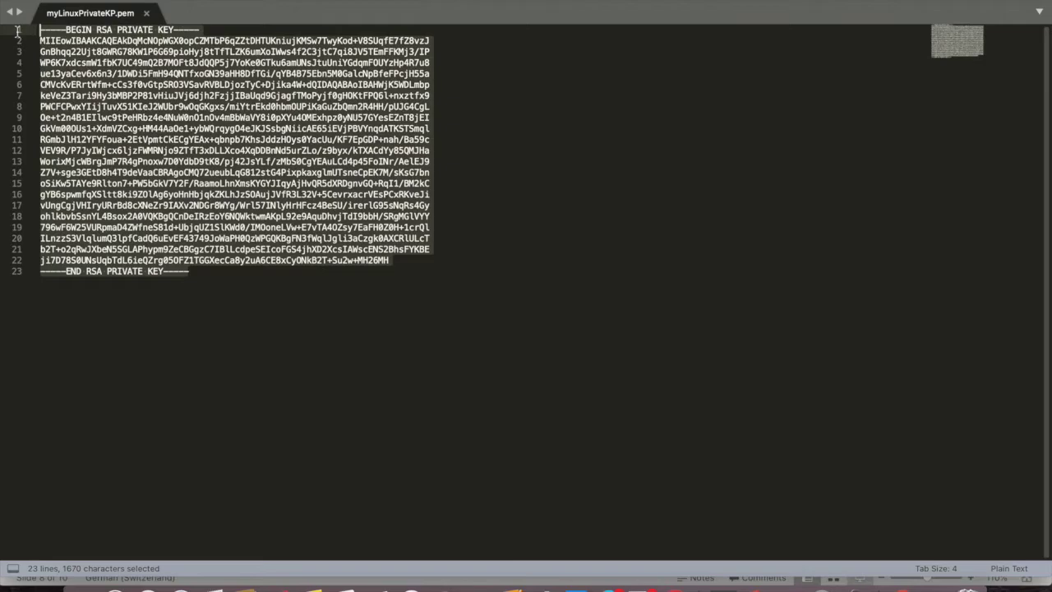
pyautogui.press('super+c')
# Switch back to Terminal, paste the private key into myKP.pem, and save and close the file
pyautogui.press('super+Tab')
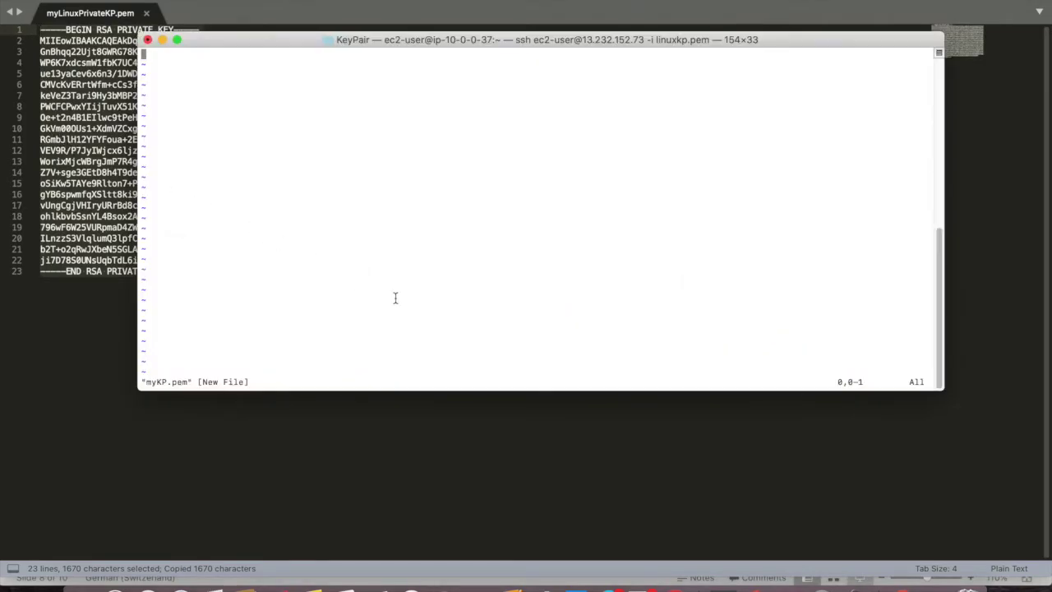
pyautogui.press('i')
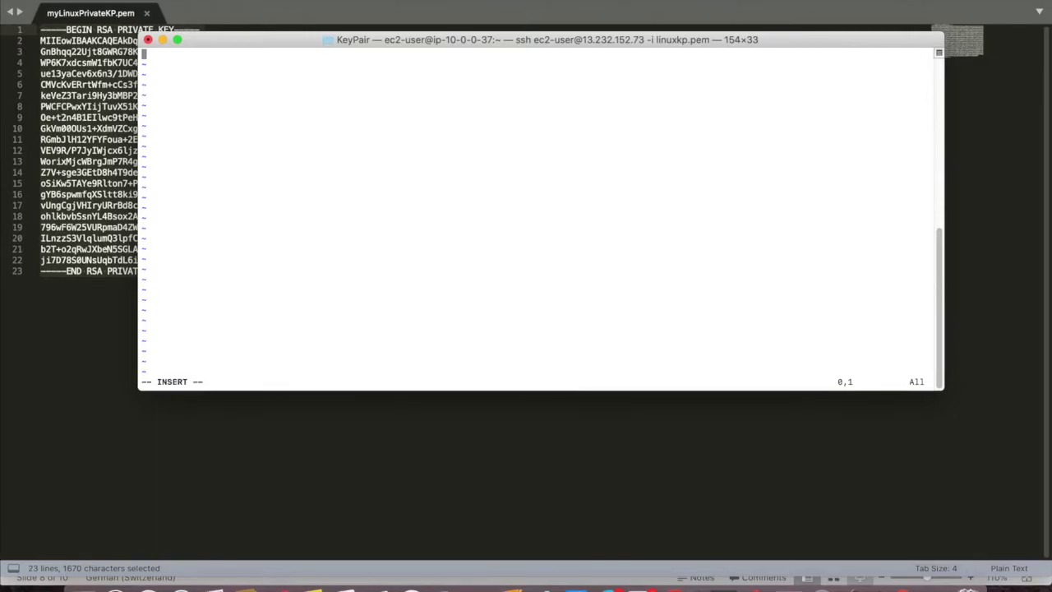
pyautogui.press('super+v')
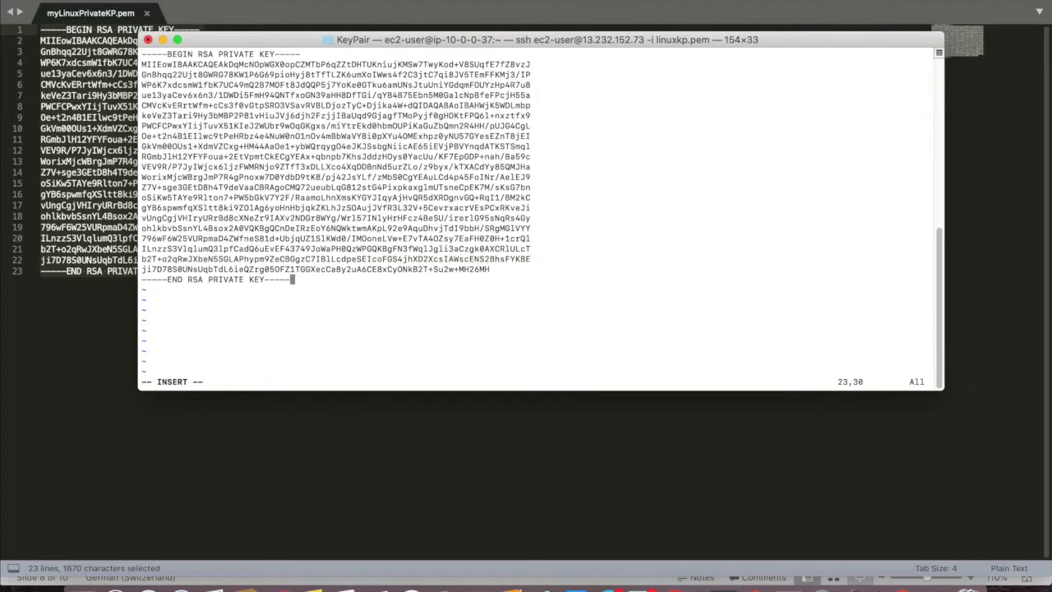
pyautogui.press('Escape')
pyautogui.write(':wq!')
pyautogui.press('Return')
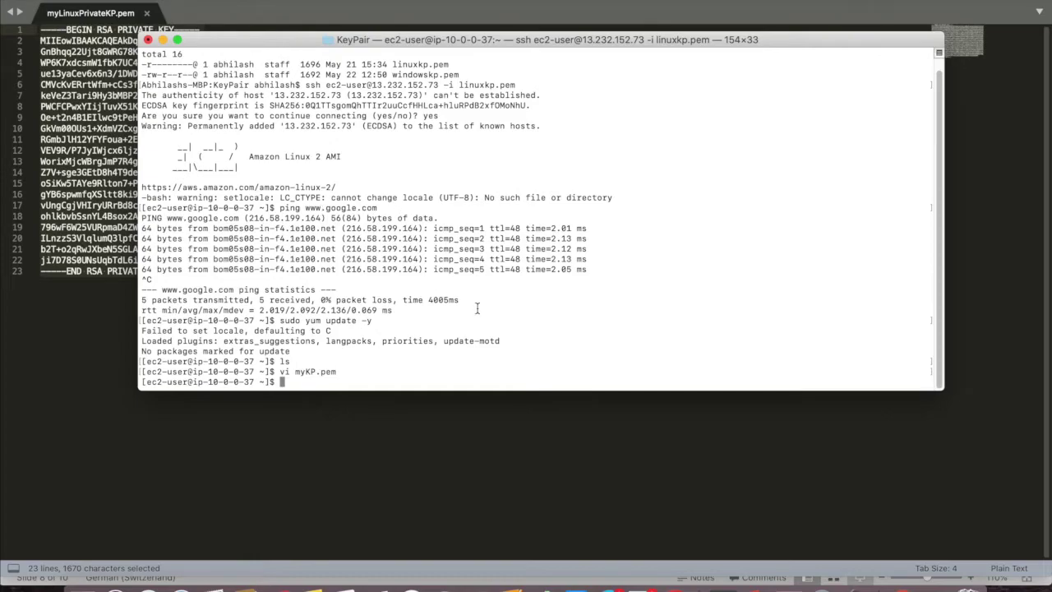
# Set the permissions of myKP.pem to 400 with chmod
pyautogui.write('chmod 400 myKP.pem')
pyautogui.press('Return')
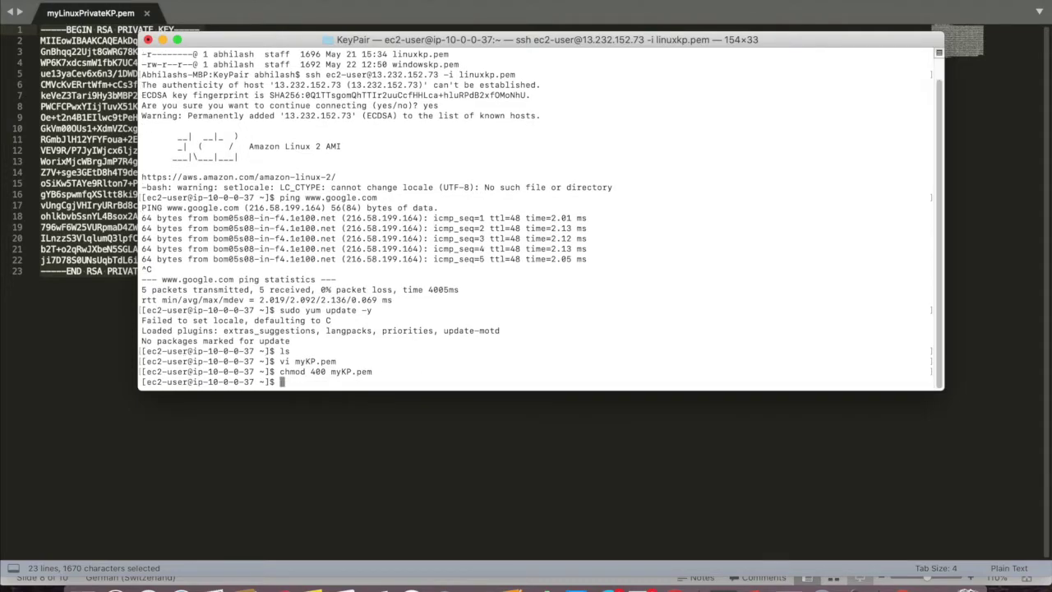
# Connect over SSH as ec2-user to myPrivateServer's private IP 10.0.1.252, copied from the EC2 console, using myKP.pem, and accept the host key
pyautogui.write('ssh ec2-user@')
pyautogui.press('super+Tab')
pyautogui.press('super+Tab')
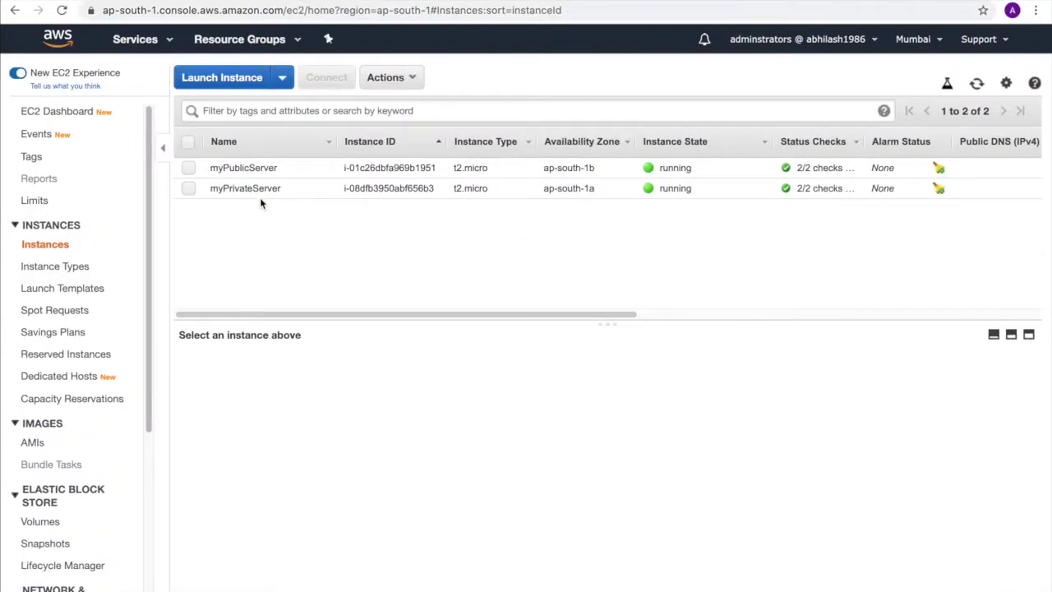
pyautogui.click(188, 188)
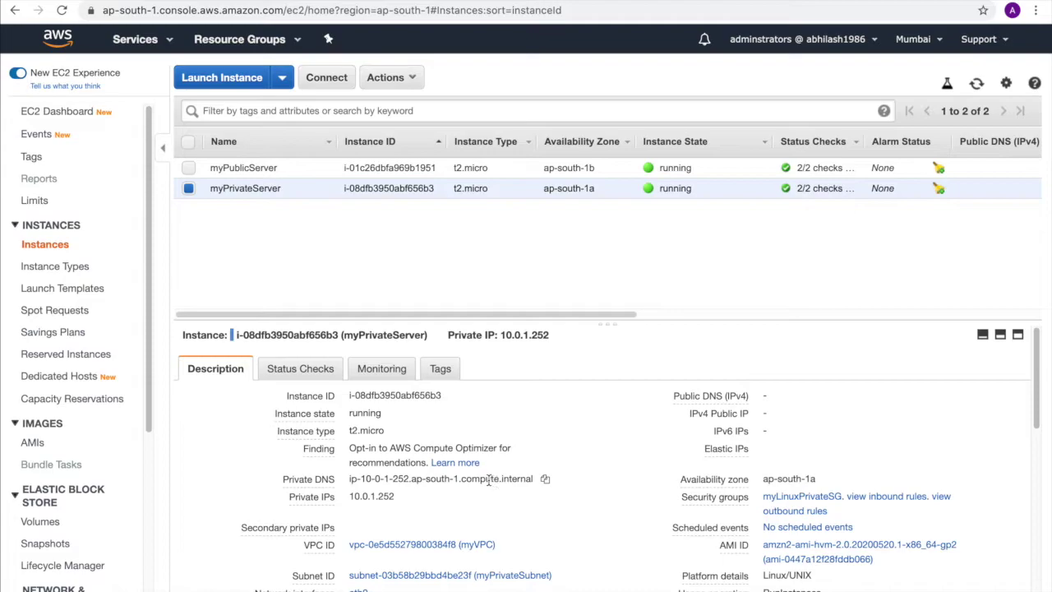
pyautogui.click(407, 498)
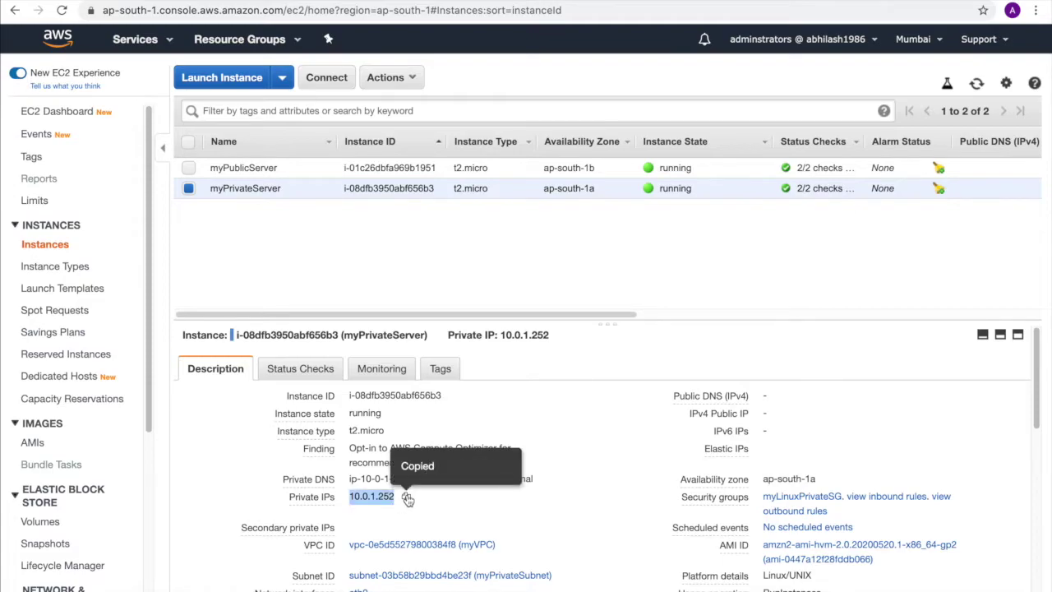
pyautogui.click(407, 498)
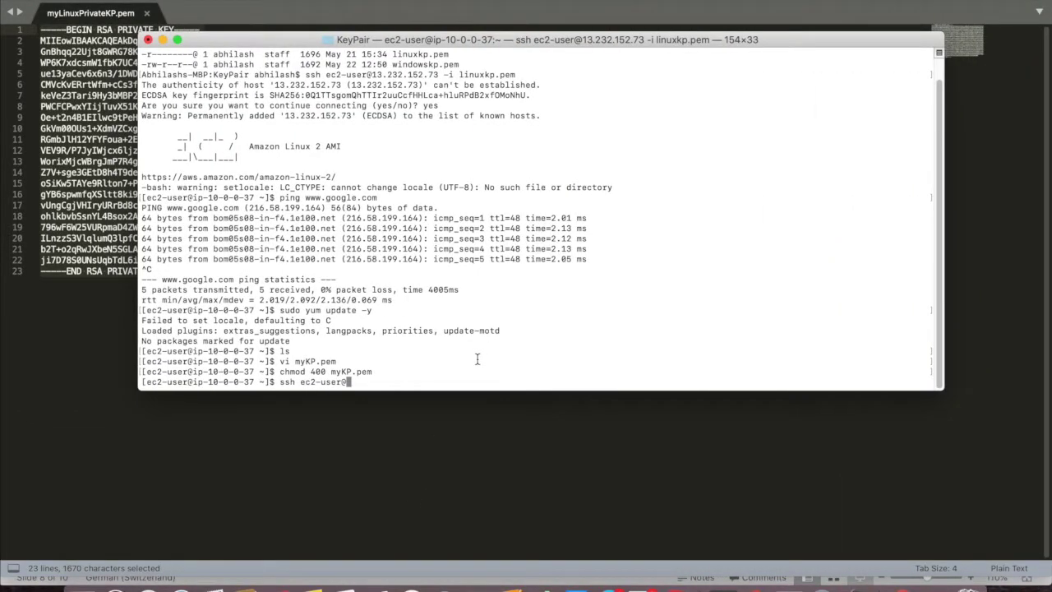
pyautogui.press('super+v')
pyautogui.write('-i myKP.pem')
pyautogui.press('Return')
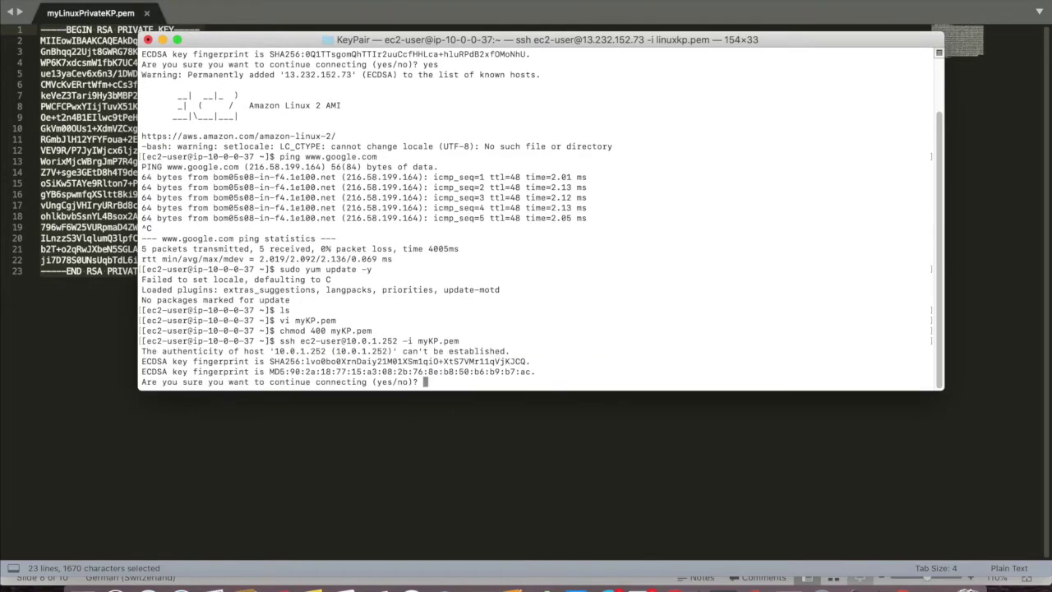
pyautogui.write('yes')
pyautogui.press('Return')
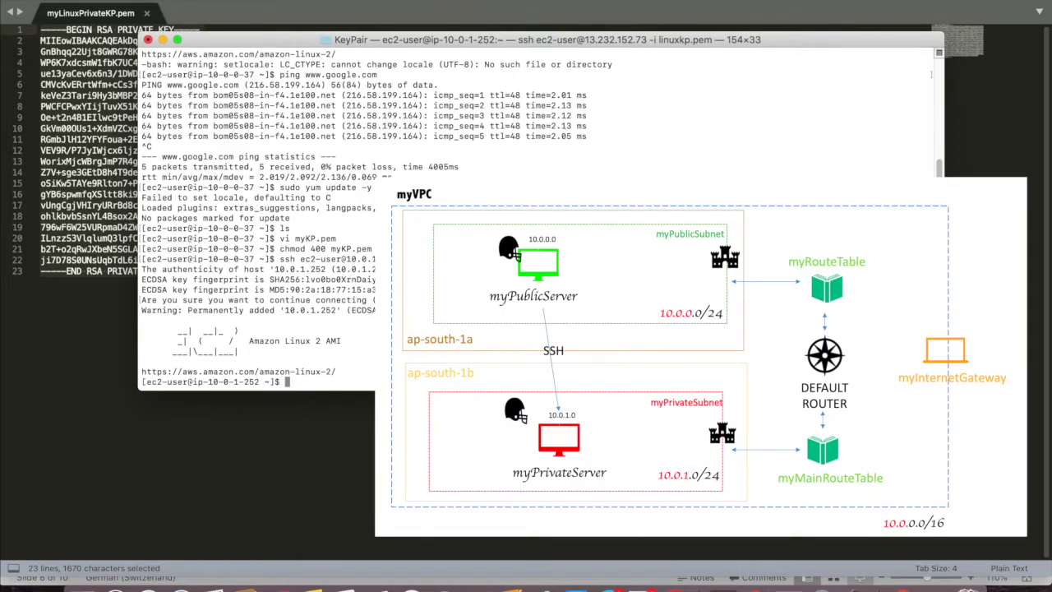
pyautogui.write('ping w')
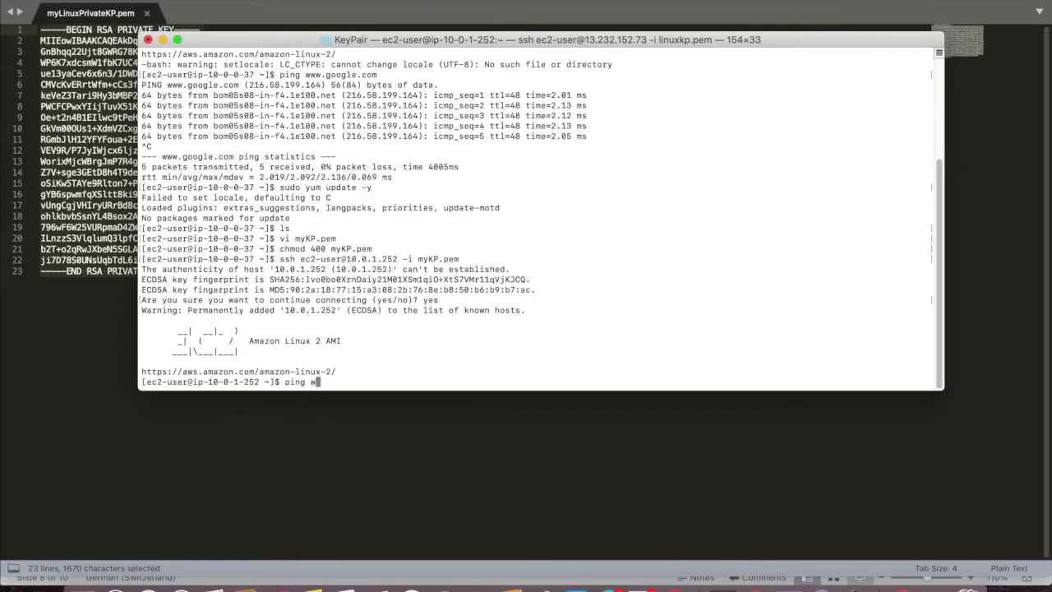
pyautogui.write('ww.google.com')
pyautogui.press('Return')
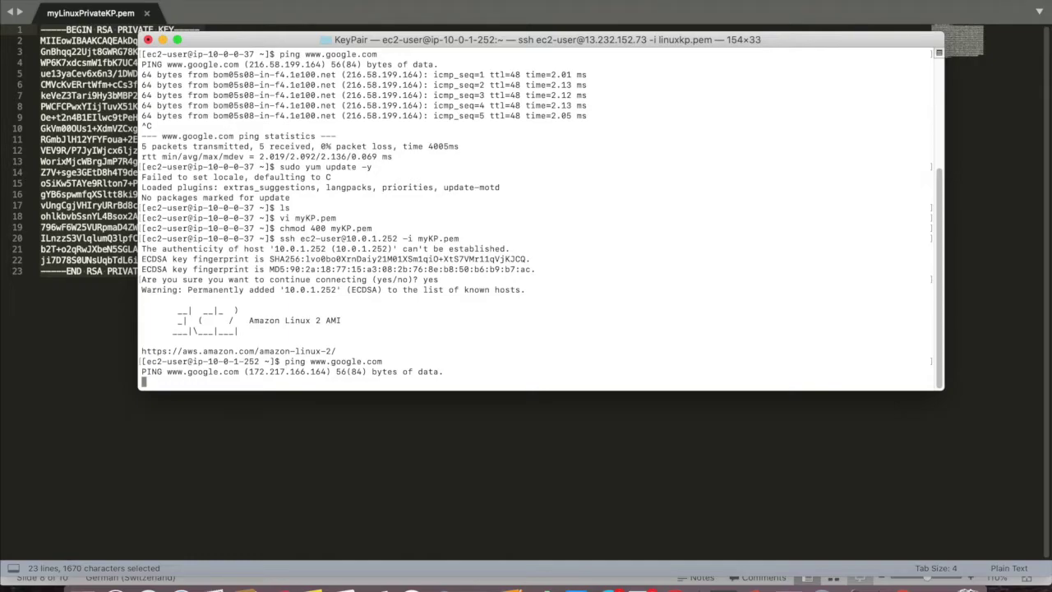
pyautogui.hotkey('ctrl', 'c')
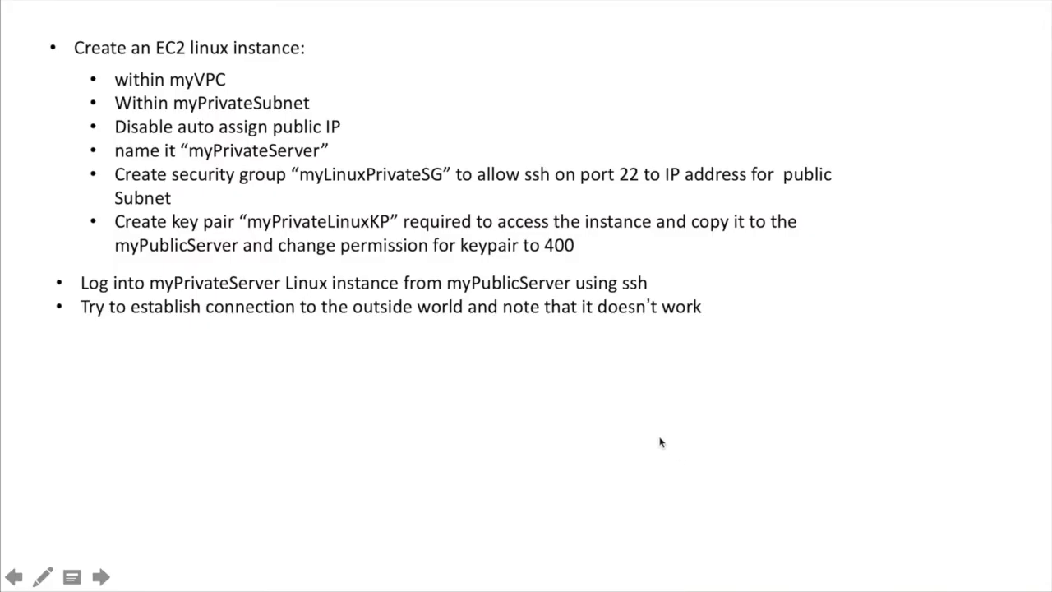
pyautogui.click(611, 407)
pyautogui.press('Left')
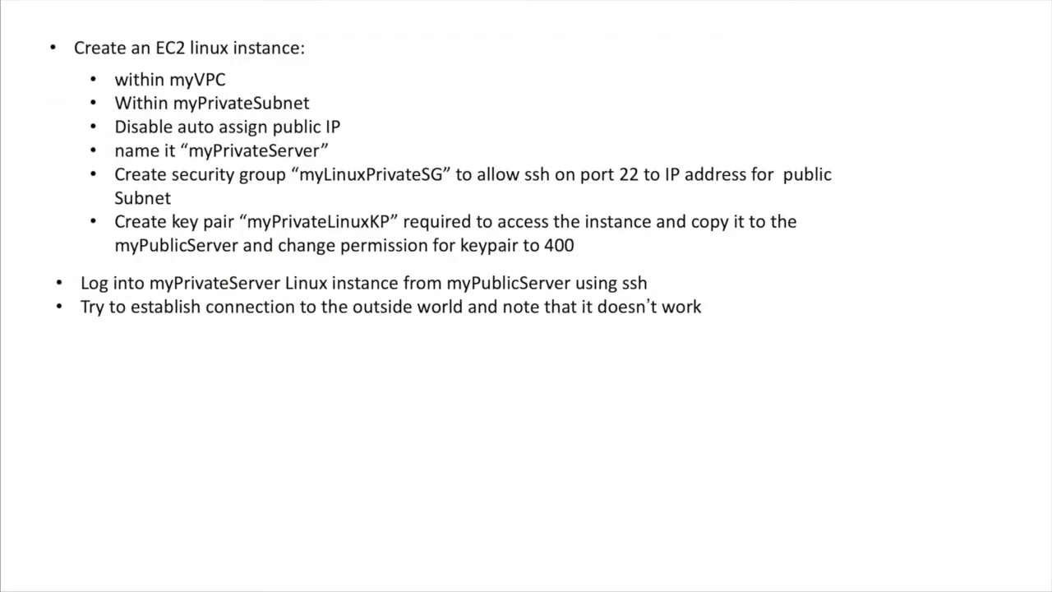
pyautogui.press('Right')
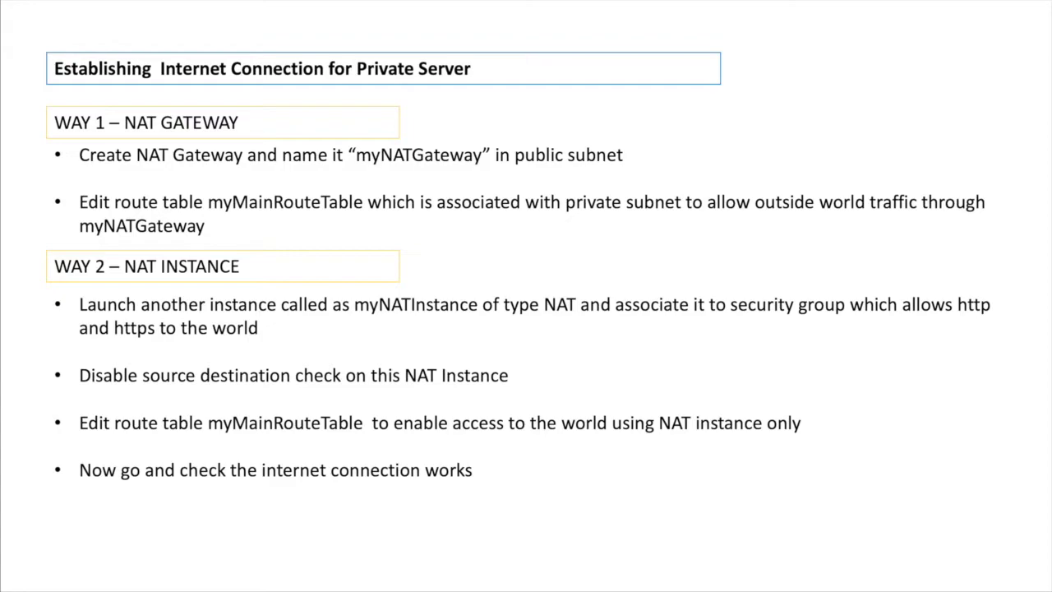
# Switch to the VPC console in Chrome and open the form for creating a NAT gateway
pyautogui.press('super+Tab')
pyautogui.press('super+Tab')
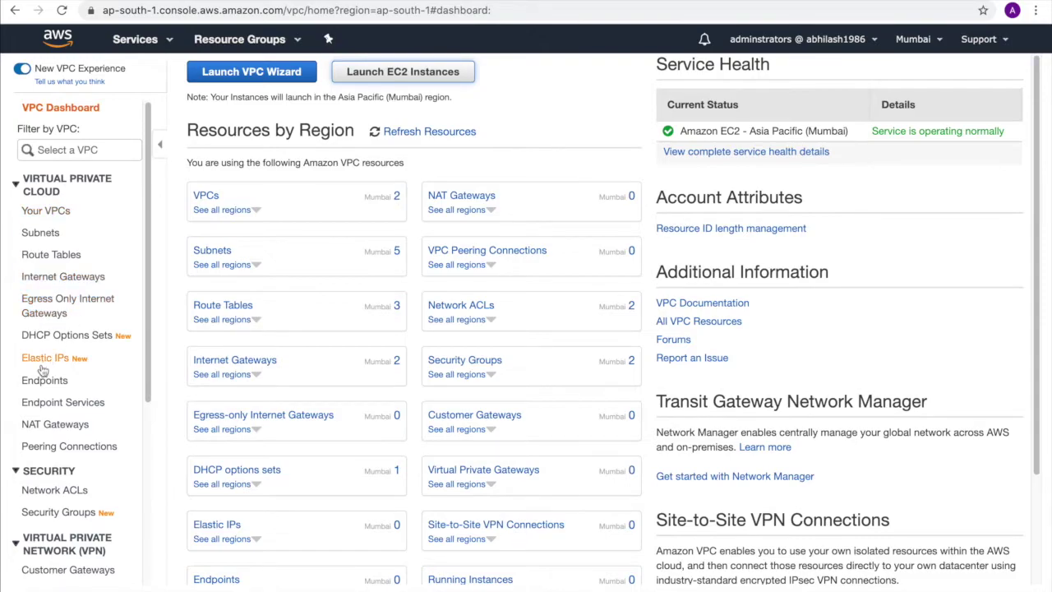
pyautogui.scroll(-5, 82, 419)
pyautogui.scroll(-2, 81, 421)
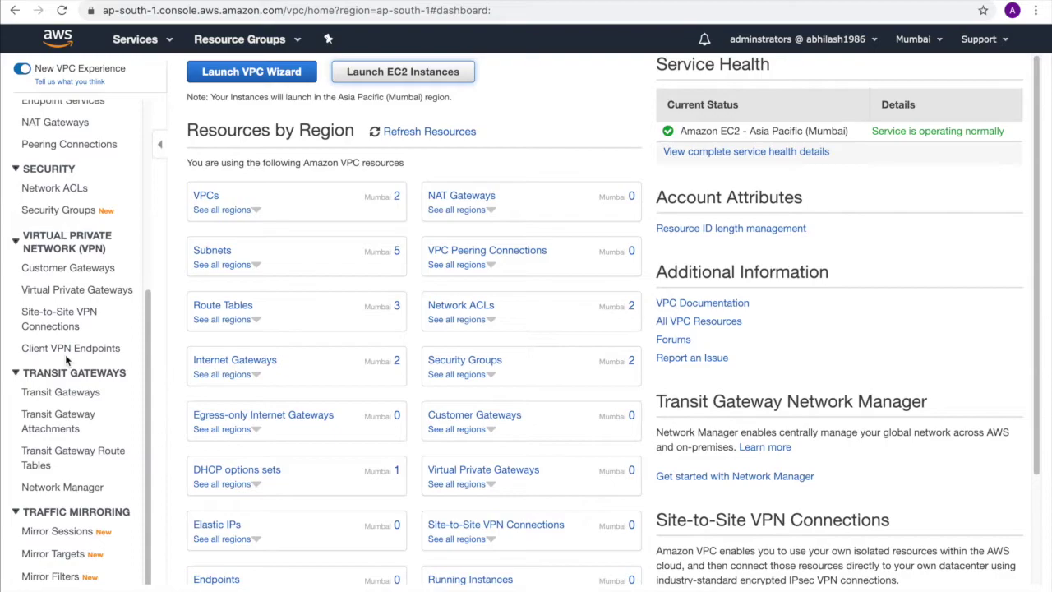
pyautogui.scroll(7, 65, 354)
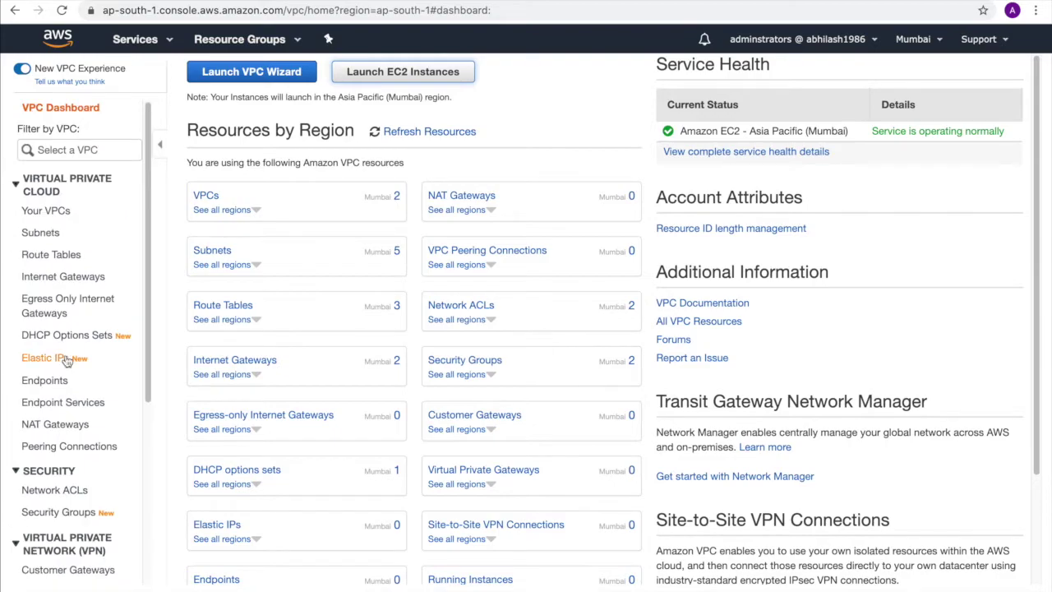
pyautogui.click(54, 424)
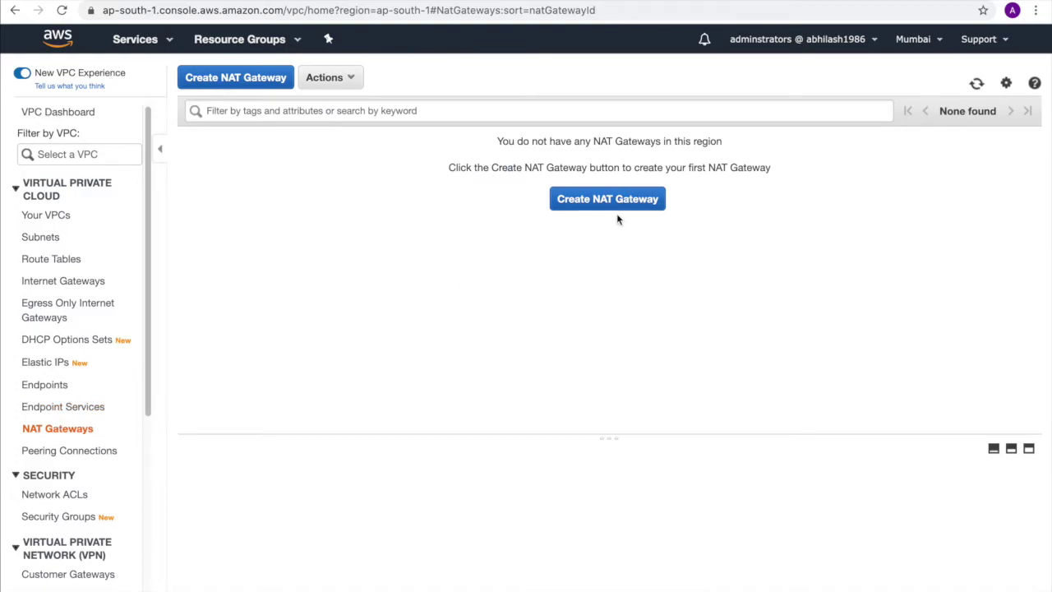
pyautogui.click(620, 205)
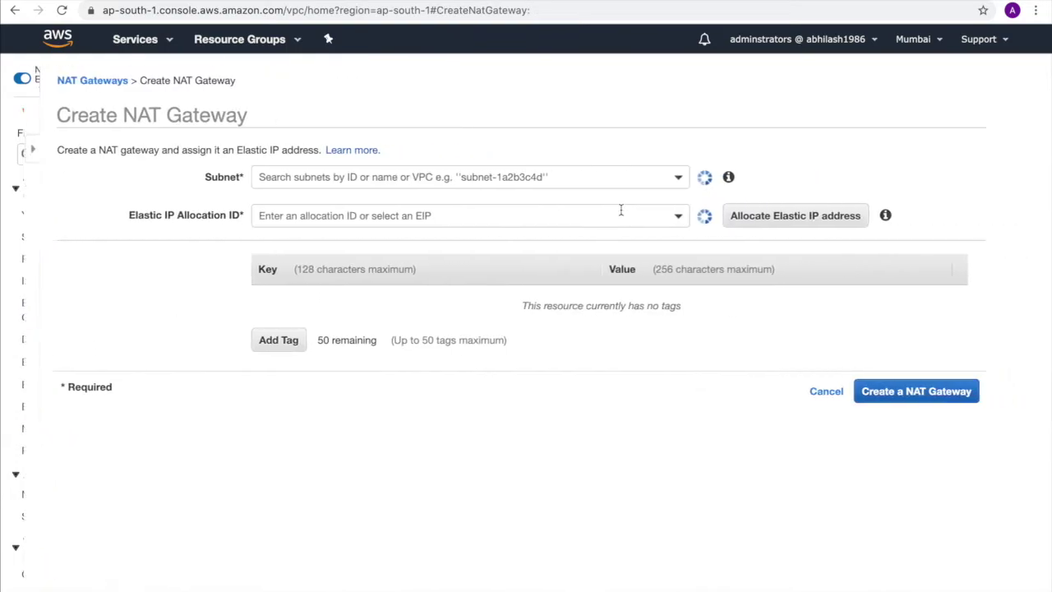
# Choose myPublicSubnet as the NAT gateway's subnet and allocate a new Elastic IP address for it
pyautogui.click(382, 178)
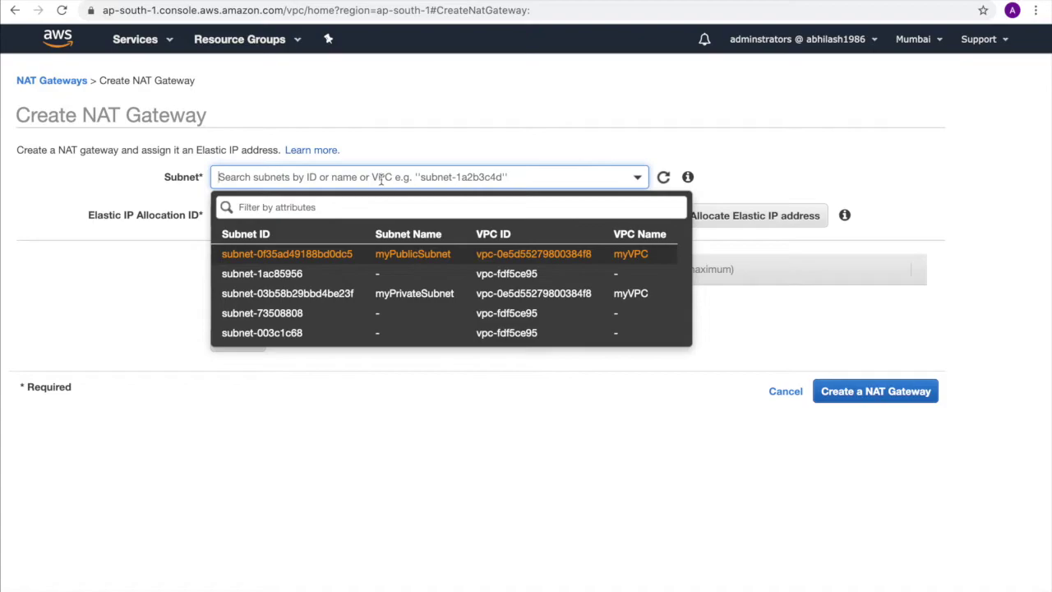
pyautogui.click(402, 254)
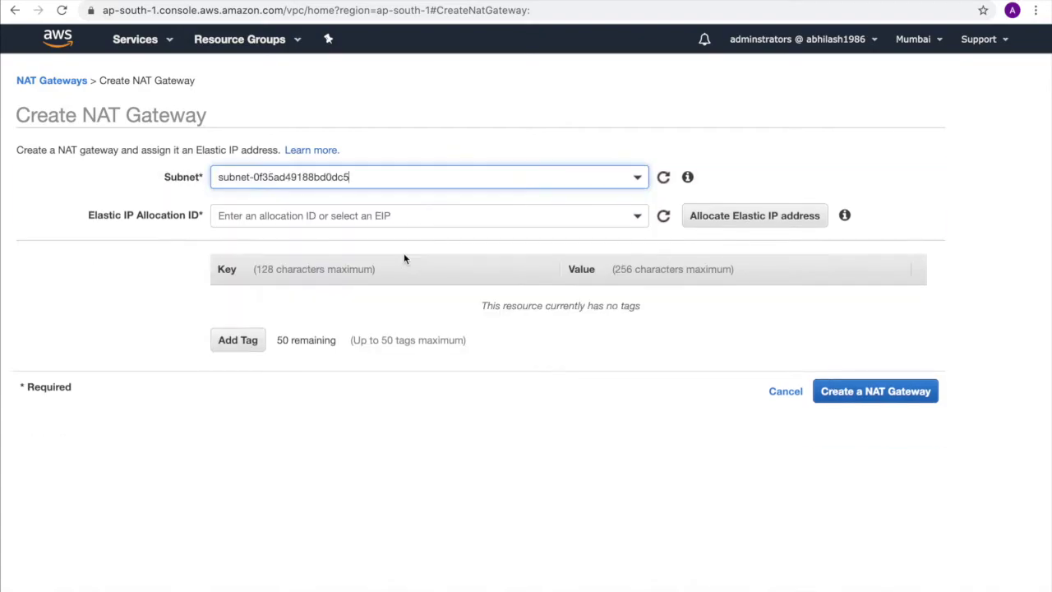
pyautogui.click(337, 215)
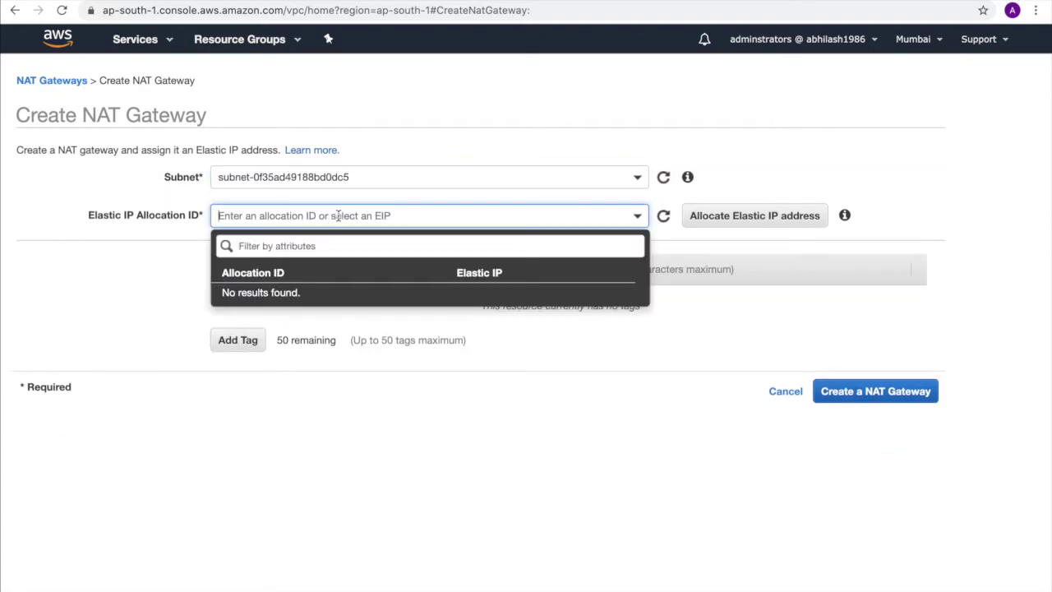
pyautogui.click(706, 221)
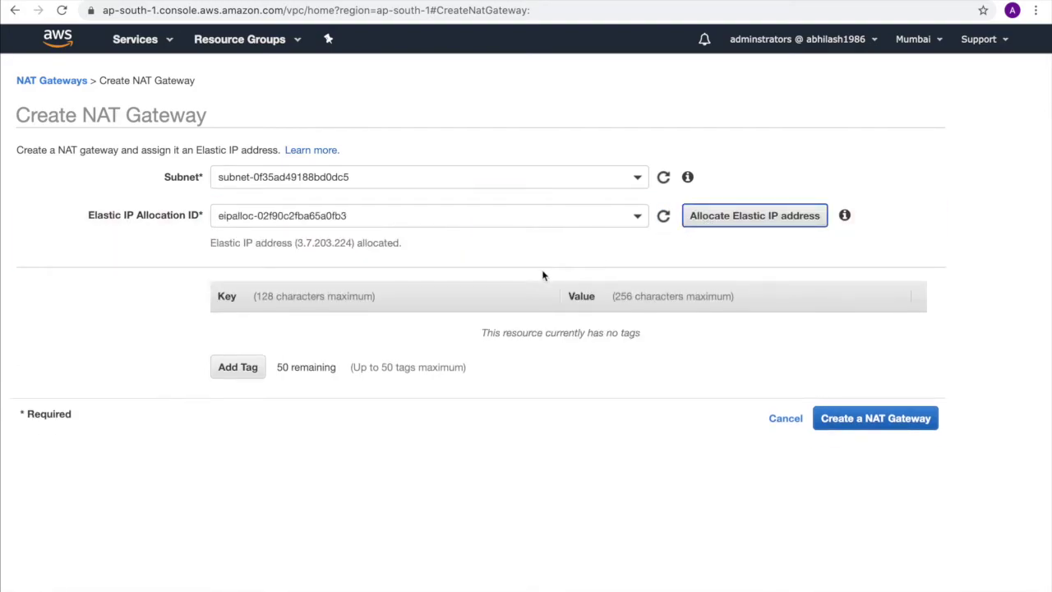
# Add a Name tag with the value myNATGateway and create the NAT gateway
pyautogui.click(252, 371)
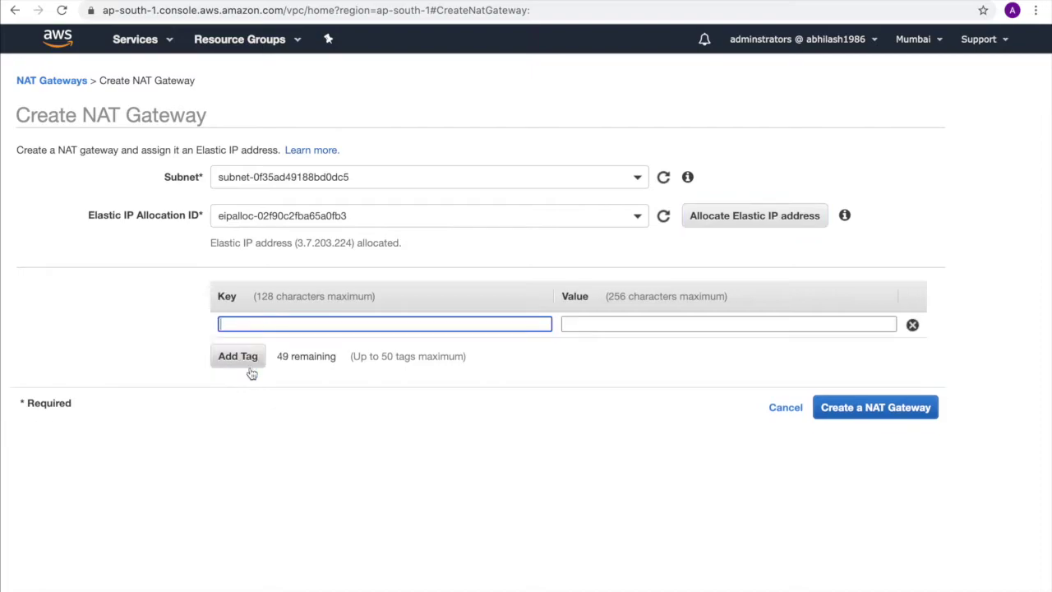
pyautogui.write('Name')
pyautogui.press('Tab')
pyautogui.write('myP')
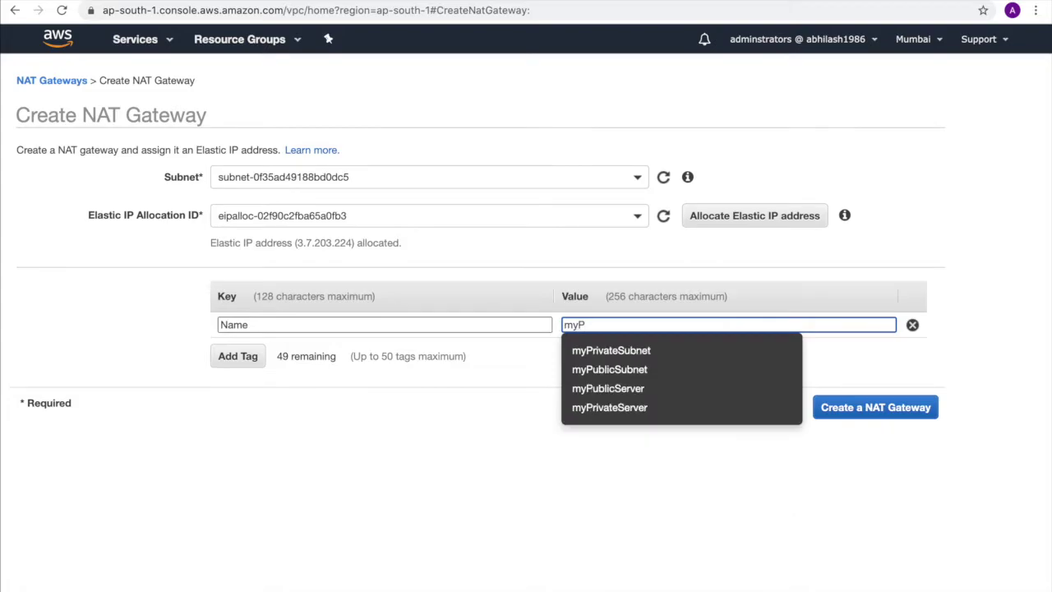
pyautogui.press('BackSpace')
pyautogui.write('NATGateway')
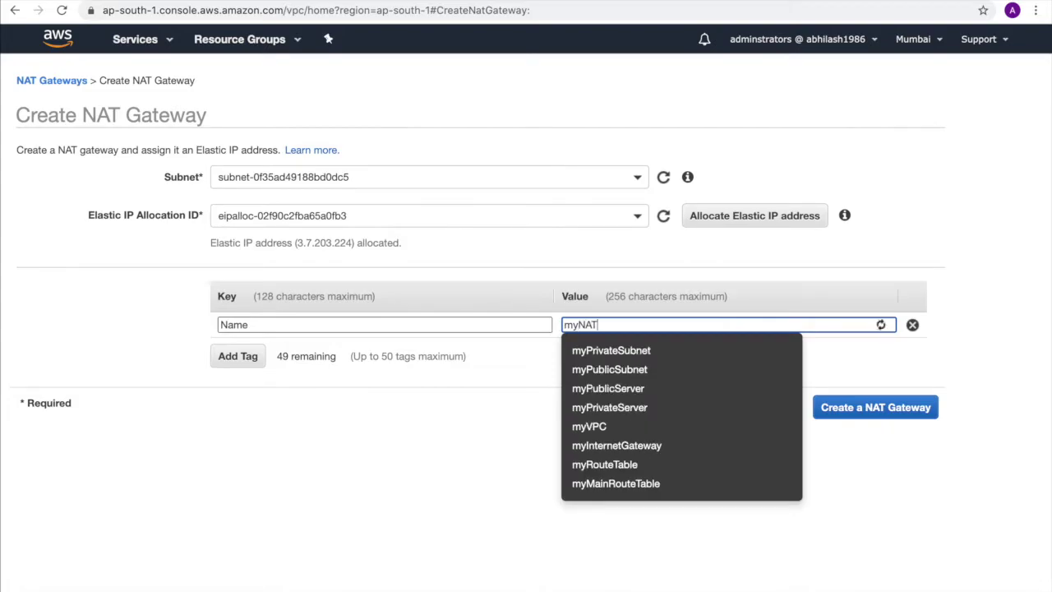
pyautogui.click(886, 408)
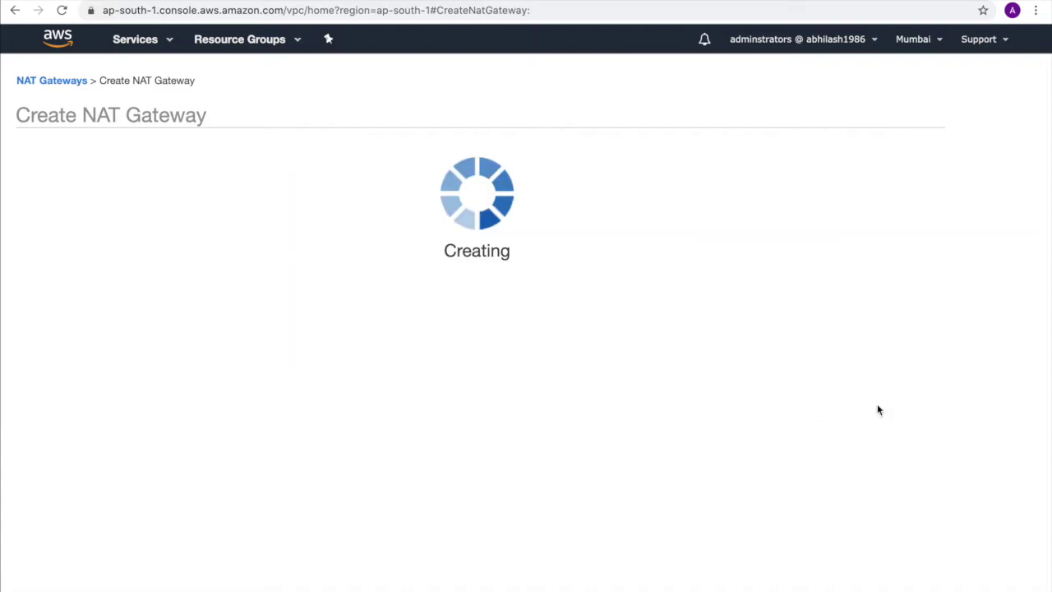
# Go to the route tables and check the subnet associations of myMainRouteTable, widening the subnet ID column to read the full entry
pyautogui.click(629, 281)
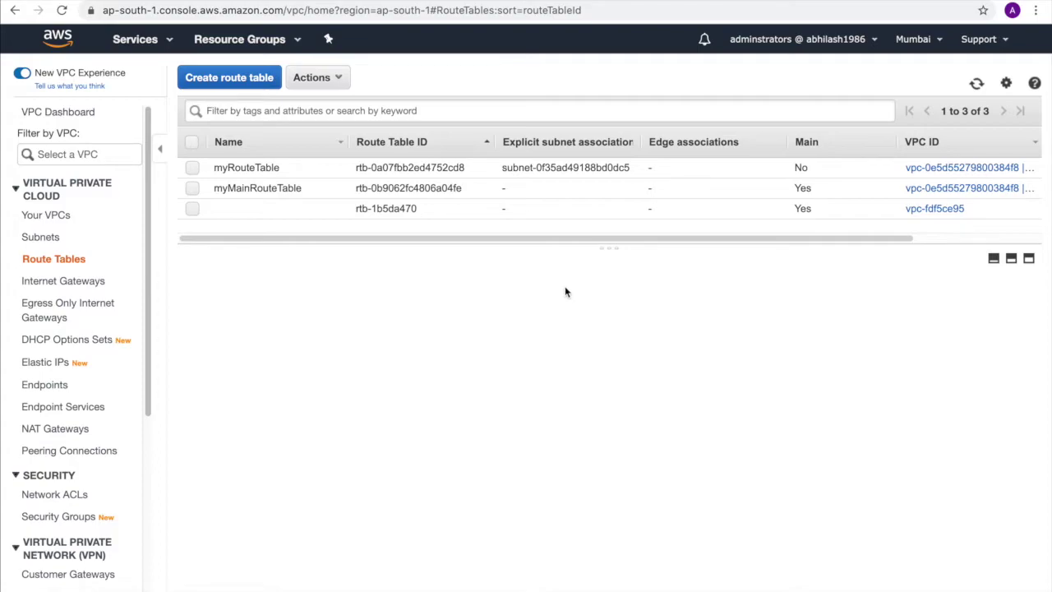
pyautogui.click(191, 190)
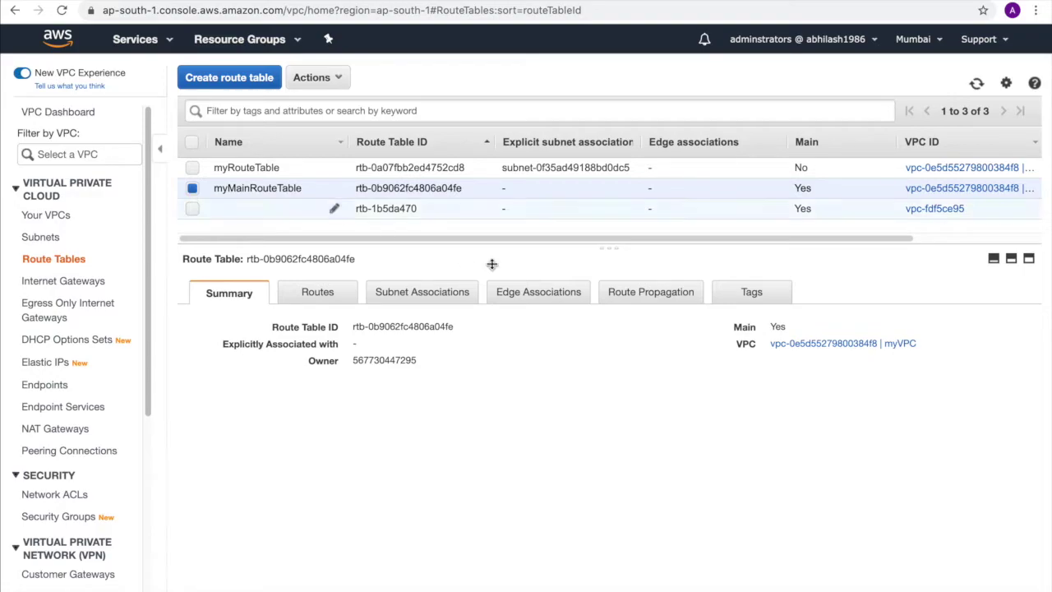
pyautogui.click(429, 294)
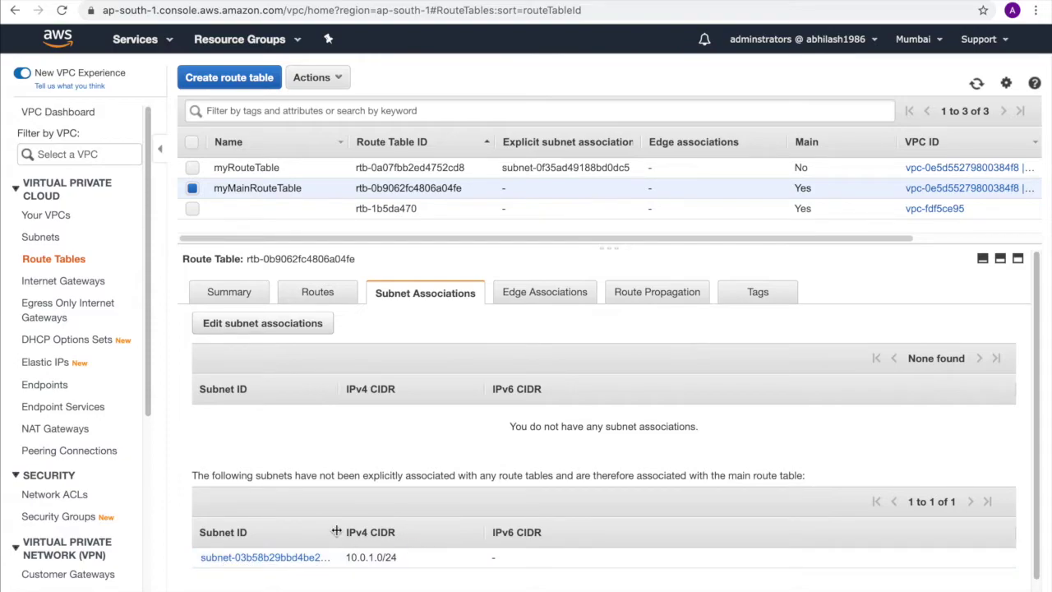
pyautogui.moveTo(336, 531); pyautogui.dragTo(503, 531)
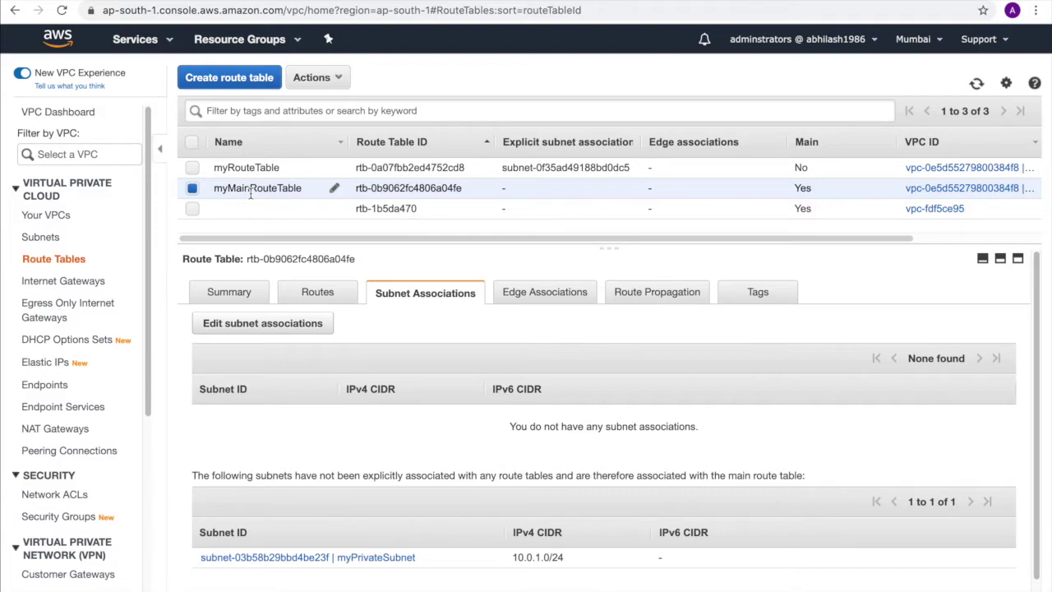
# Add a route to myMainRouteTable with destination 0.0.0.0/0 and the NAT gateway myNATGateway as target, and save the routes
pyautogui.click(327, 296)
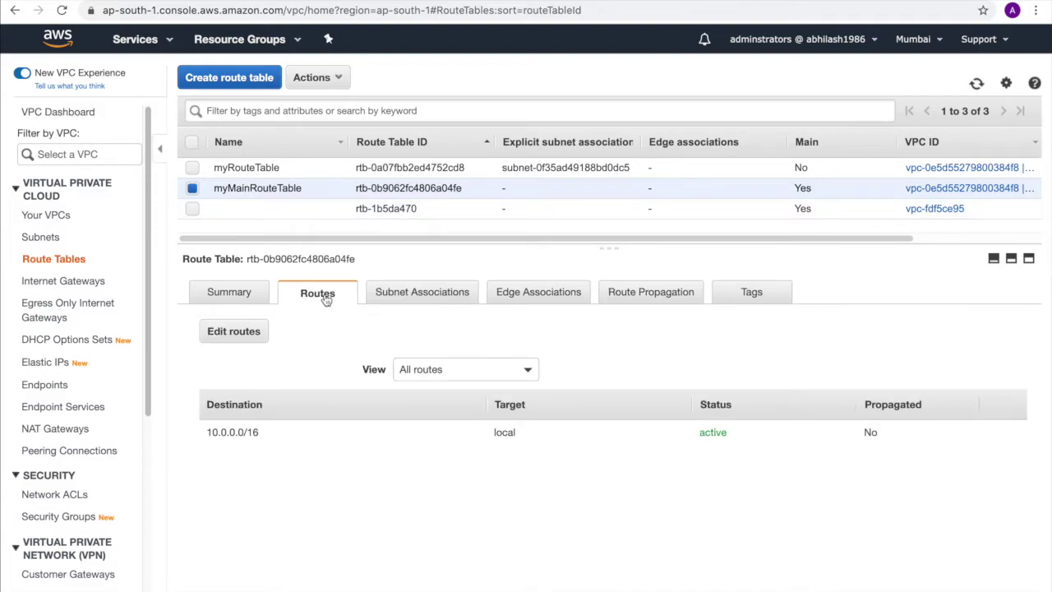
pyautogui.click(250, 337)
pyautogui.click(39, 230)
pyautogui.click(72, 219)
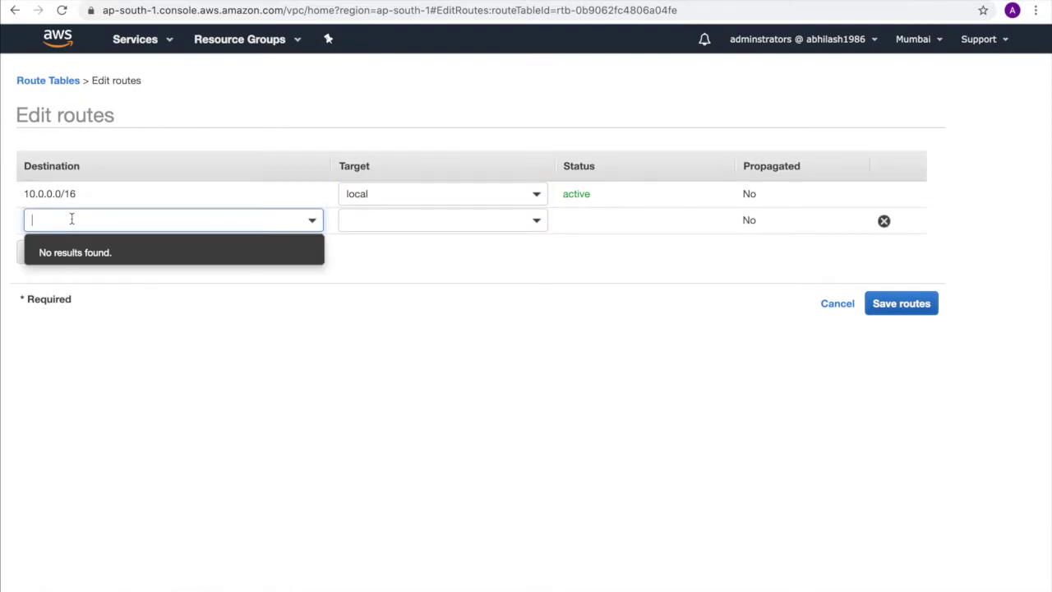
pyautogui.write('0.0.0.0/')
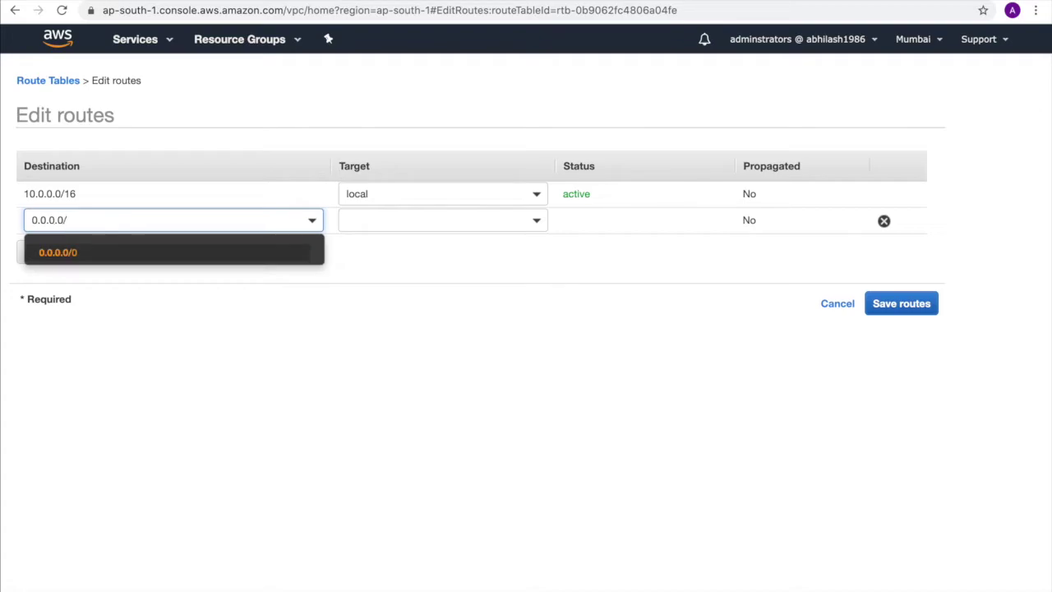
pyautogui.write('0')
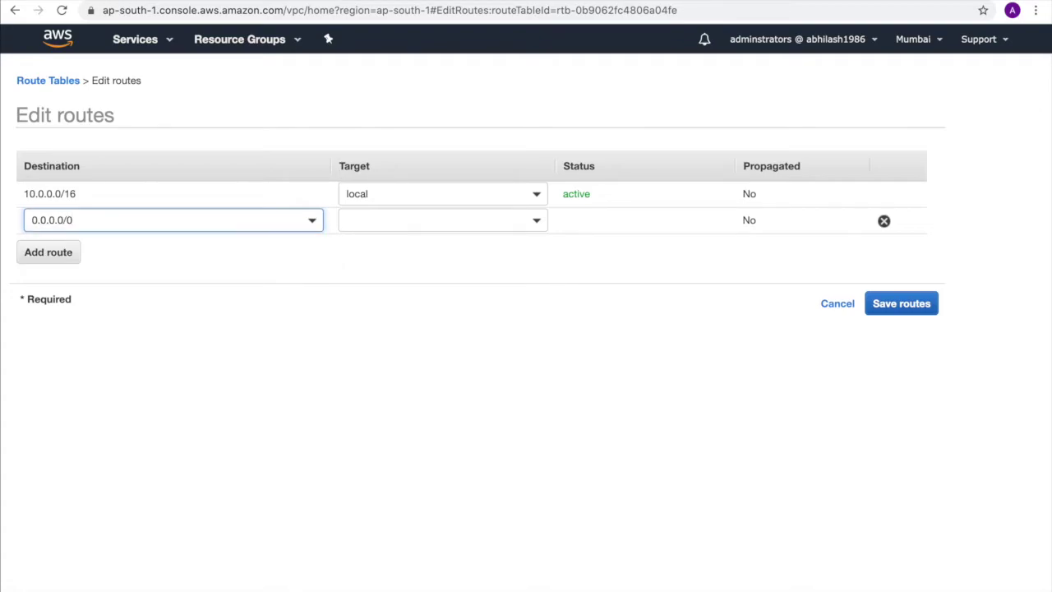
pyautogui.click(536, 228)
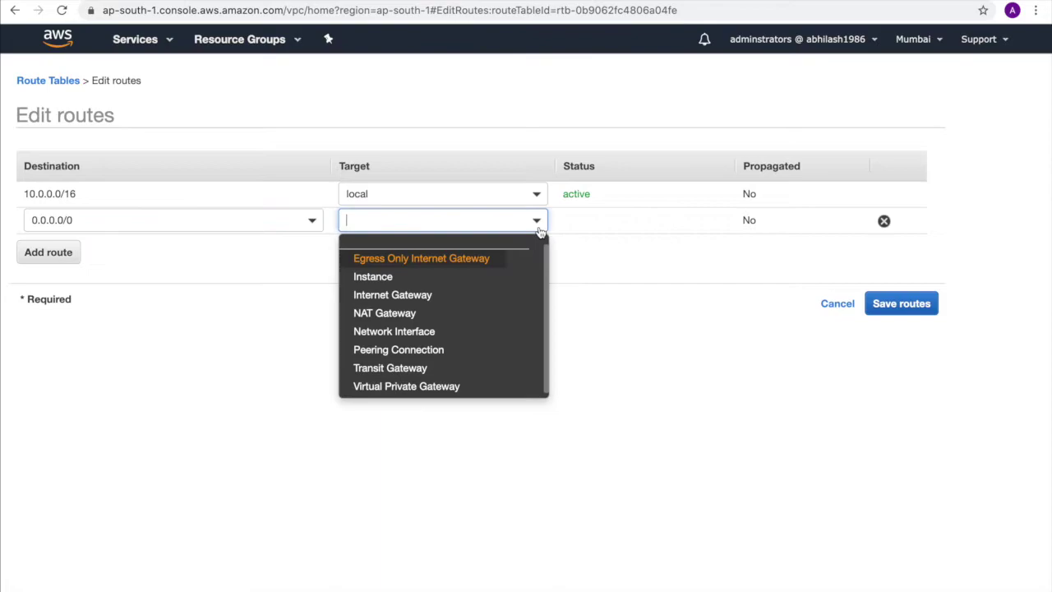
pyautogui.click(401, 313)
pyautogui.click(415, 259)
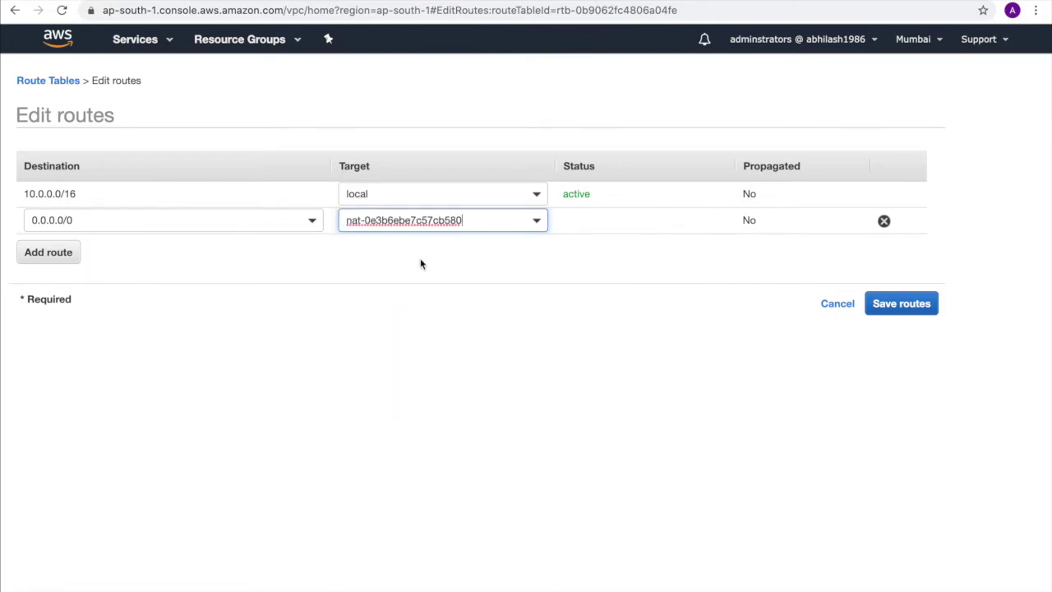
pyautogui.click(878, 303)
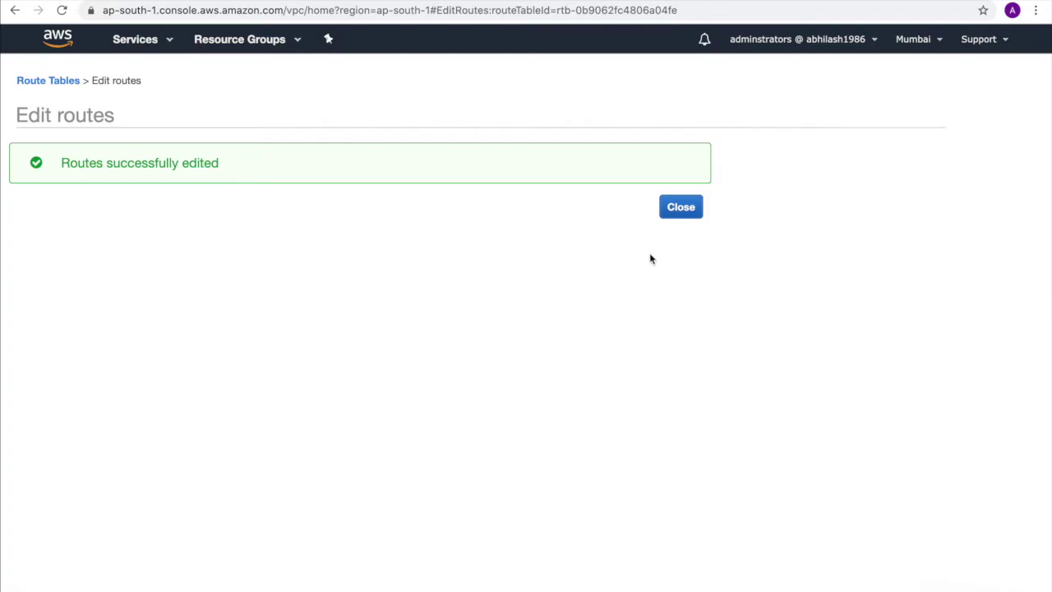
pyautogui.click(674, 209)
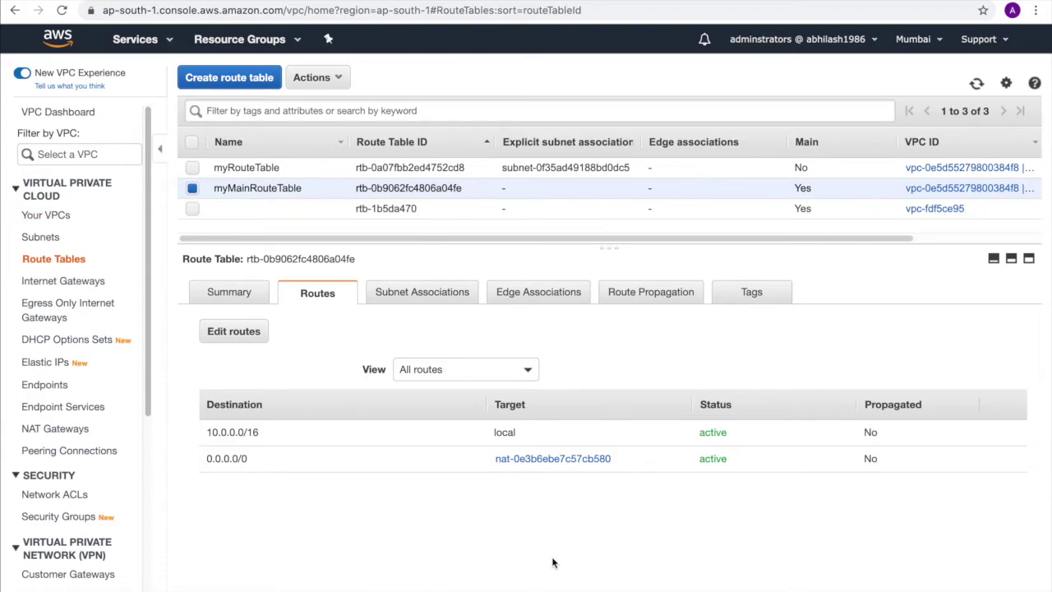
pyautogui.press('super+Tab')
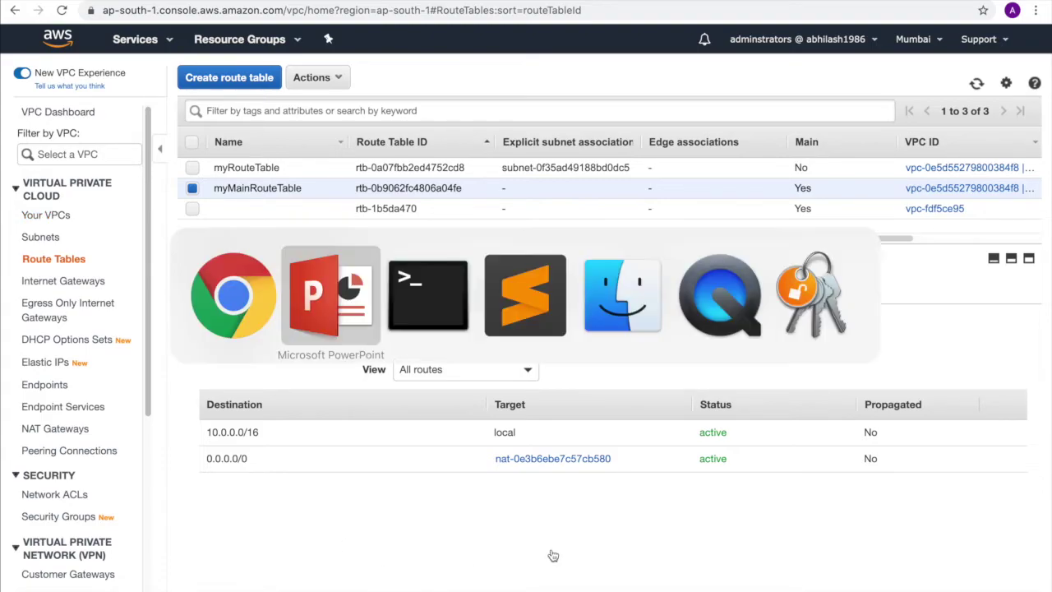
pyautogui.press('super+Tab')
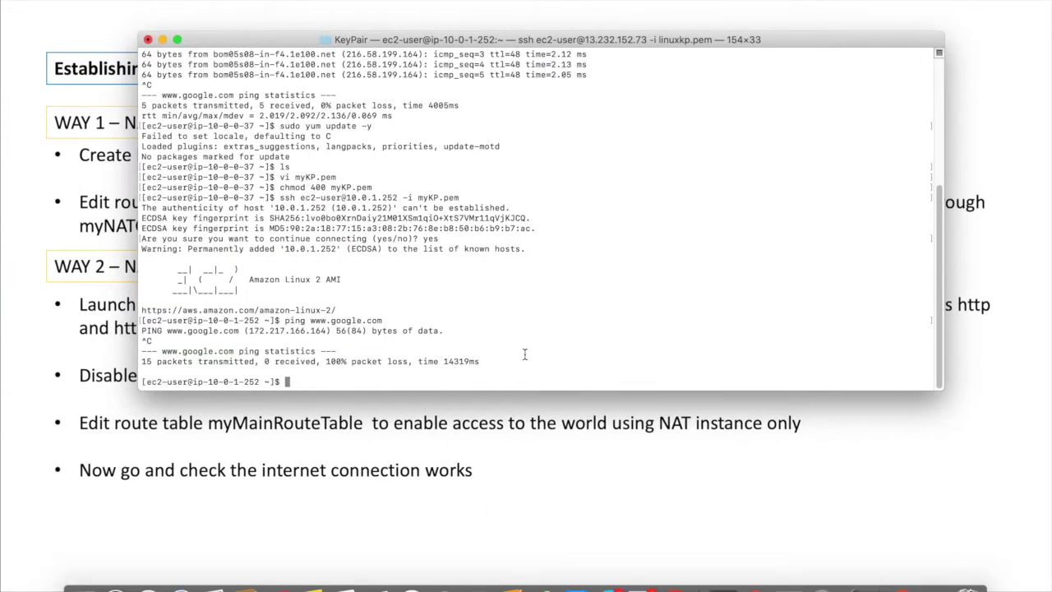
pyautogui.press('Up')
pyautogui.press('Return')
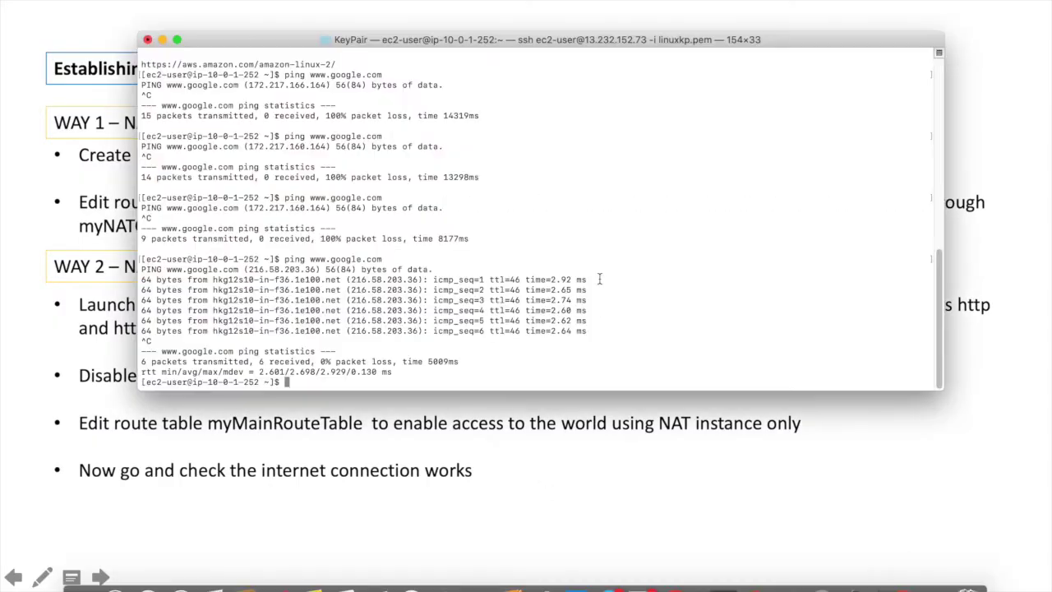
pyautogui.write('pin')
pyautogui.press('BackSpace')
pyautogui.press('BackSpace')
pyautogui.press('BackSpace')
pyautogui.press('Up')
pyautogui.press('Return')
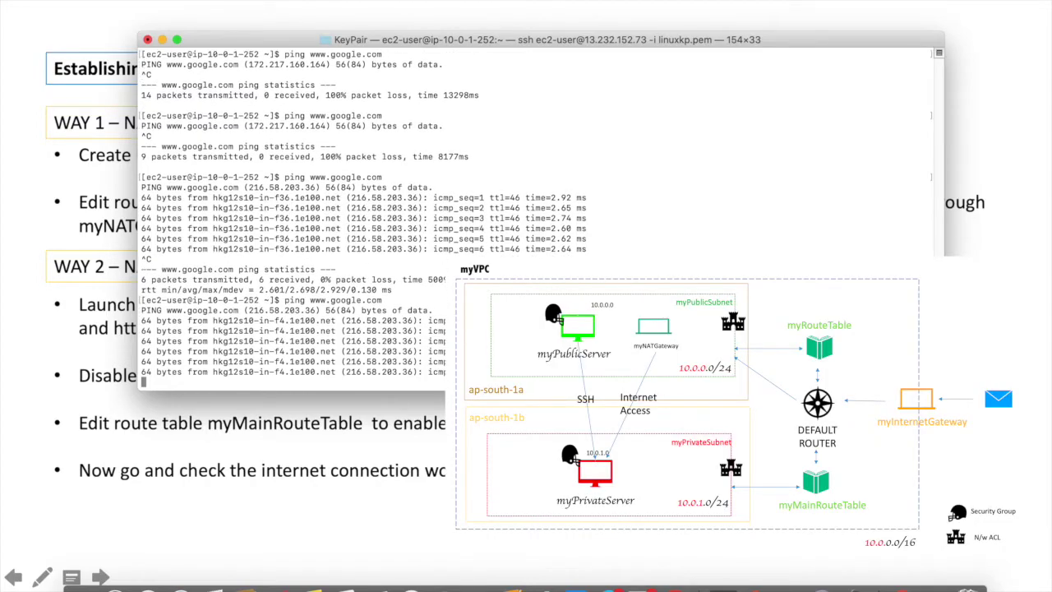
pyautogui.hotkey('ctrl', 'c')
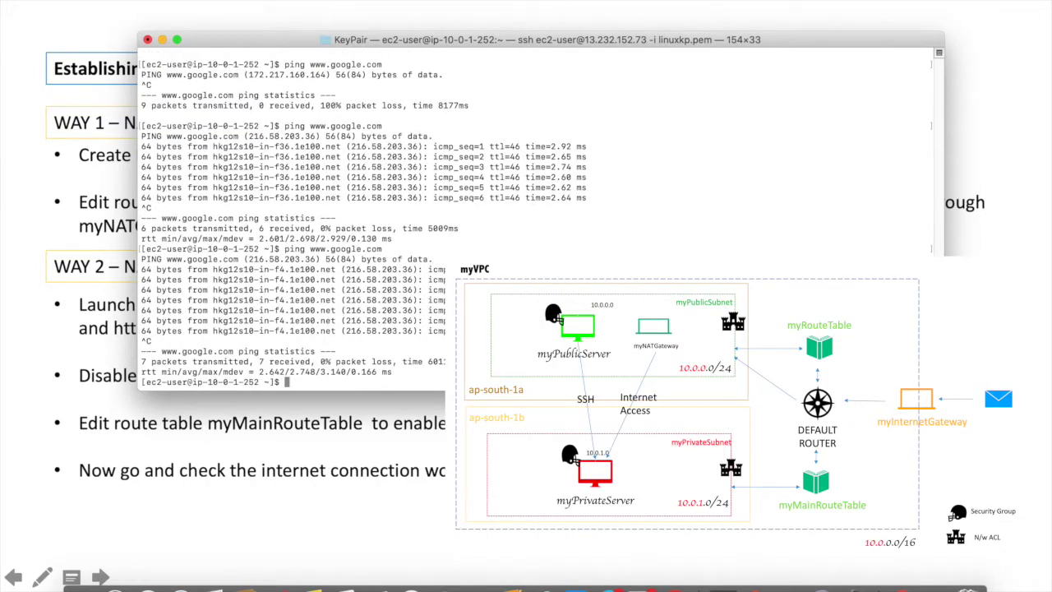
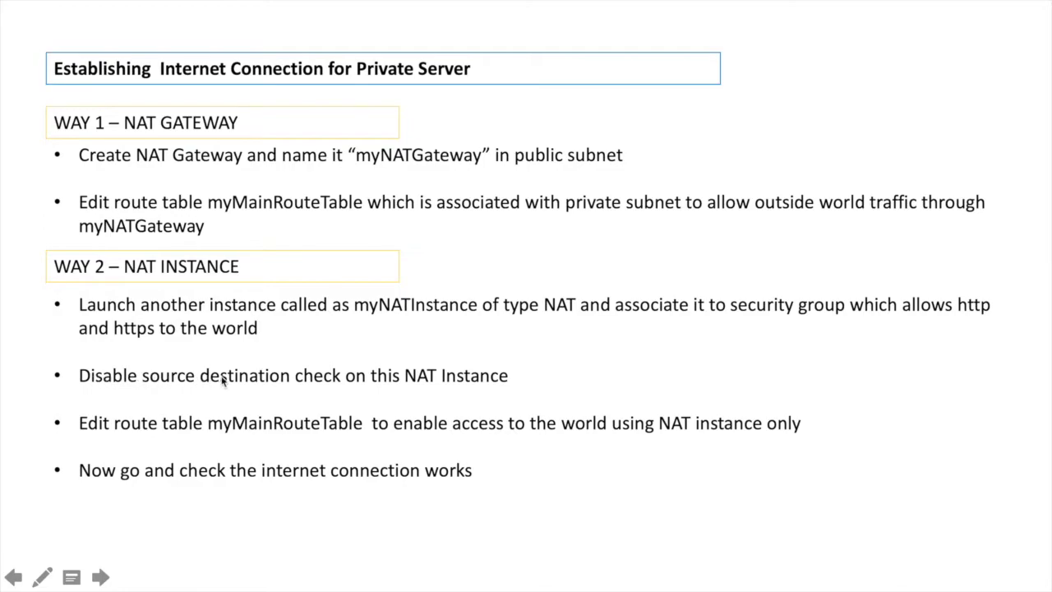
# Review the private server internet connection slide and the Cleanup slide in the PowerPoint presentation
pyautogui.click(316, 379)
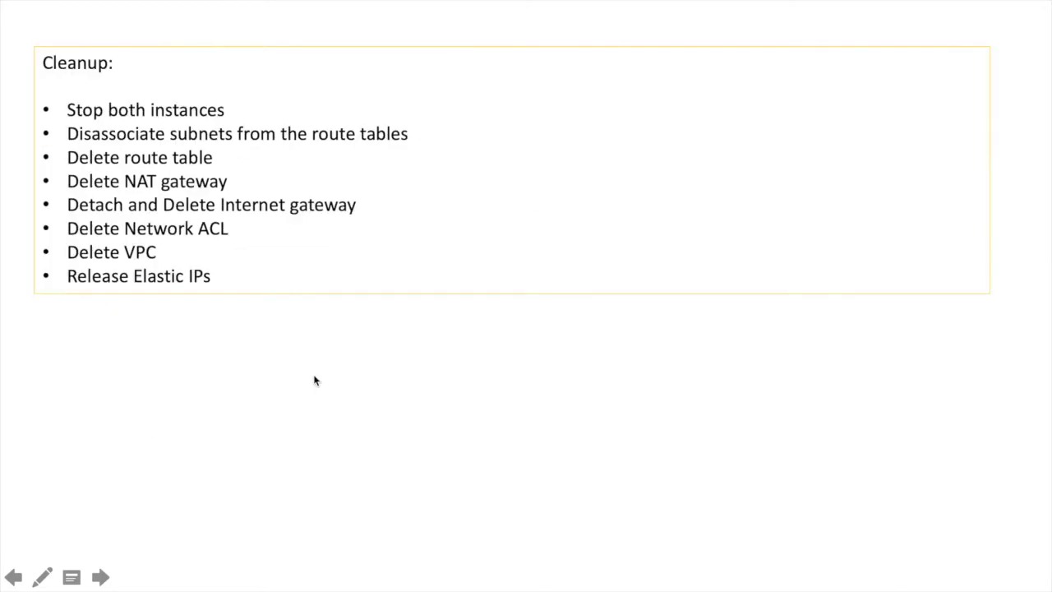
pyautogui.press('Left')
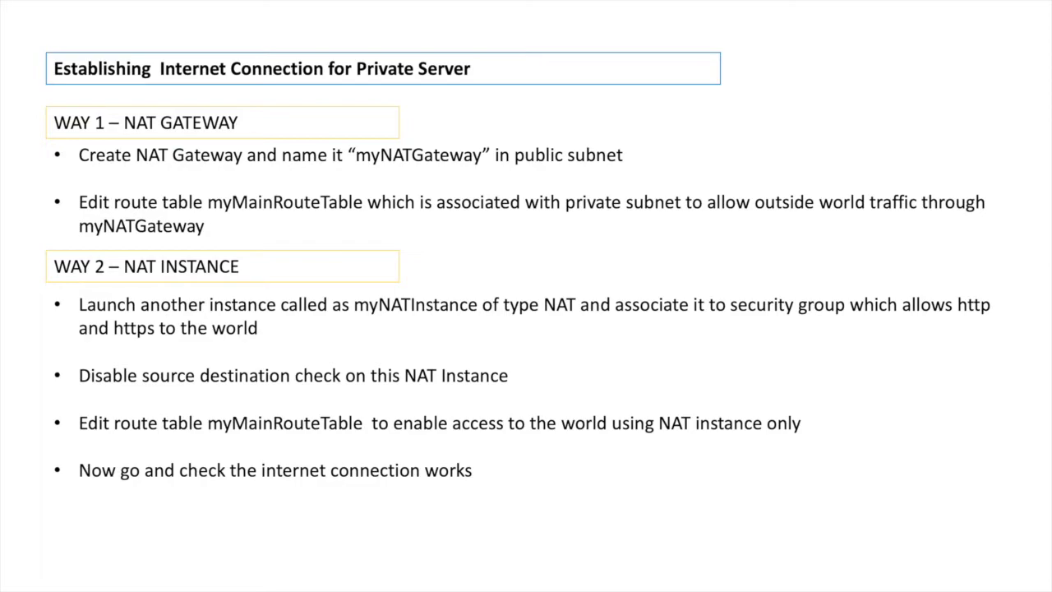
pyautogui.press('Right')
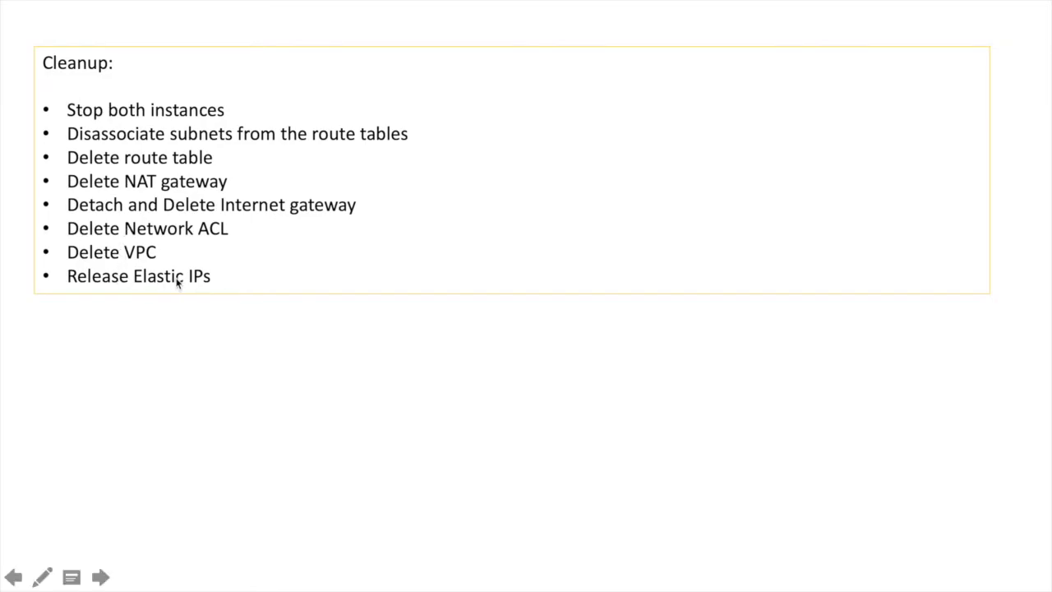
# Switch to Terminal, exit the SSH sessions on myPrivateServer and myPublicServer, and close the terminal window
pyautogui.press('super+Tab')
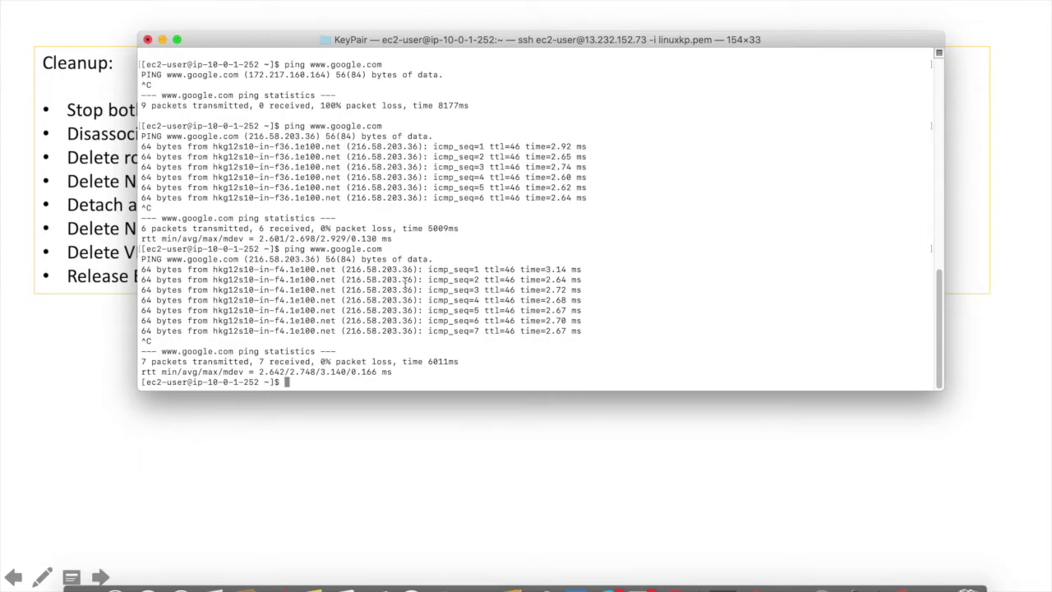
pyautogui.write('exit')
pyautogui.press('Return')
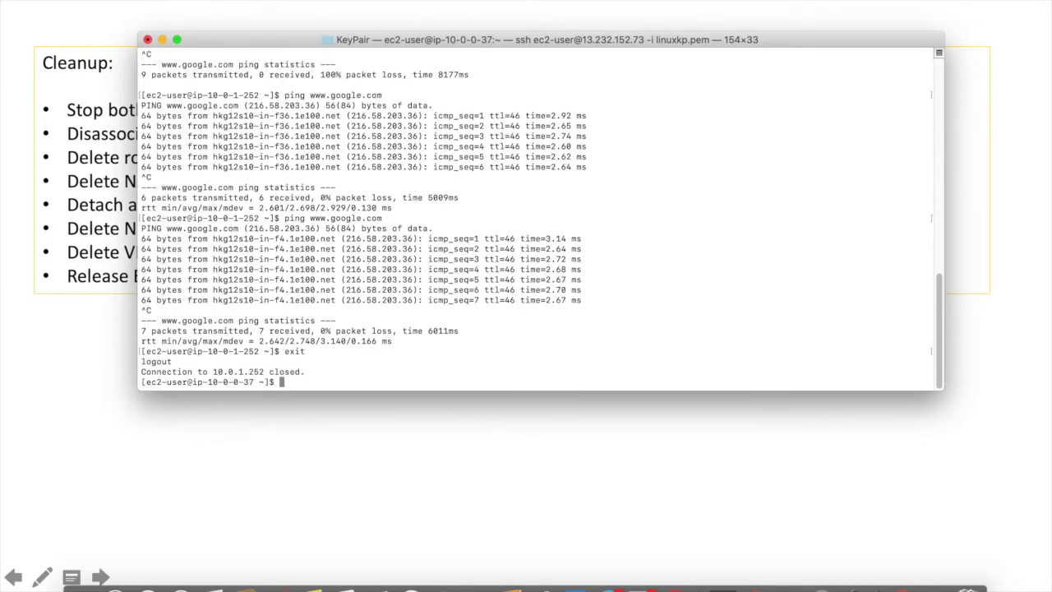
pyautogui.write('exit')
pyautogui.press('Return')
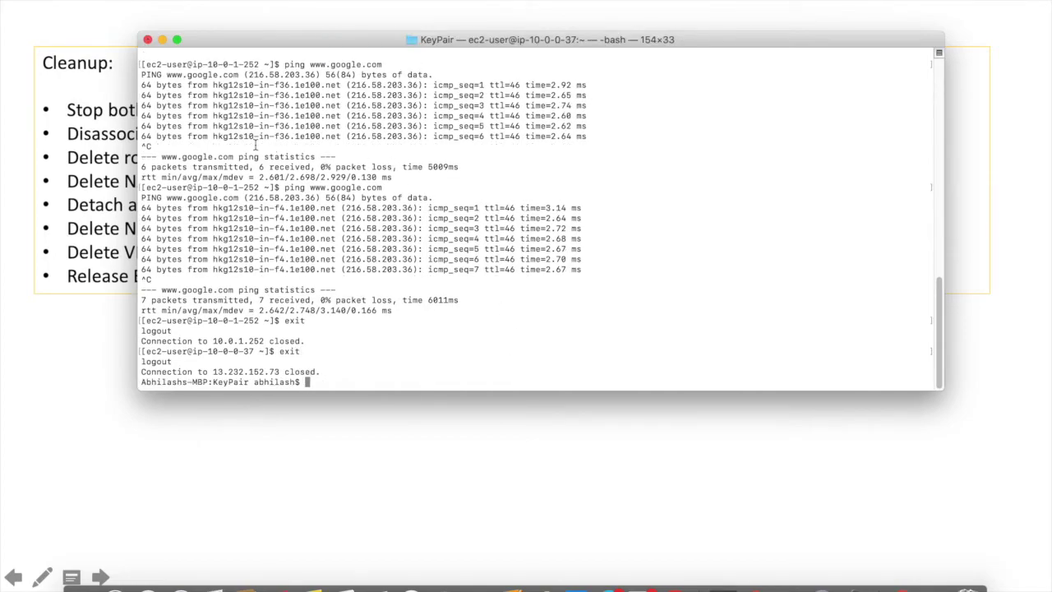
pyautogui.click(148, 39)
# Switch to the AWS console in Chrome and terminate the EC2 instance myPrivateServer
pyautogui.press('super+Tab')
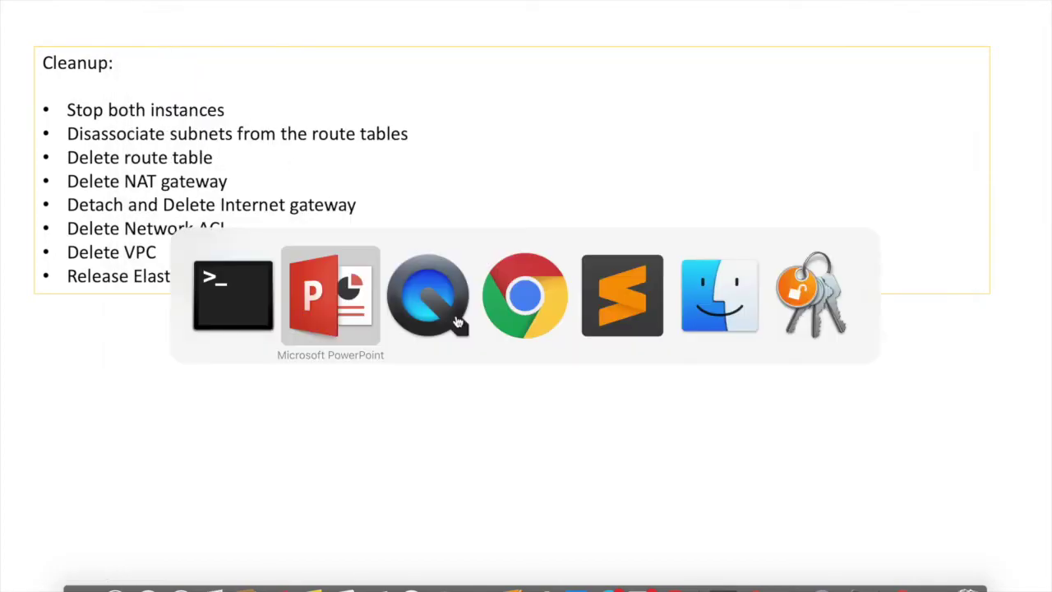
pyautogui.press('super+Tab')
pyautogui.press('super+Tab')
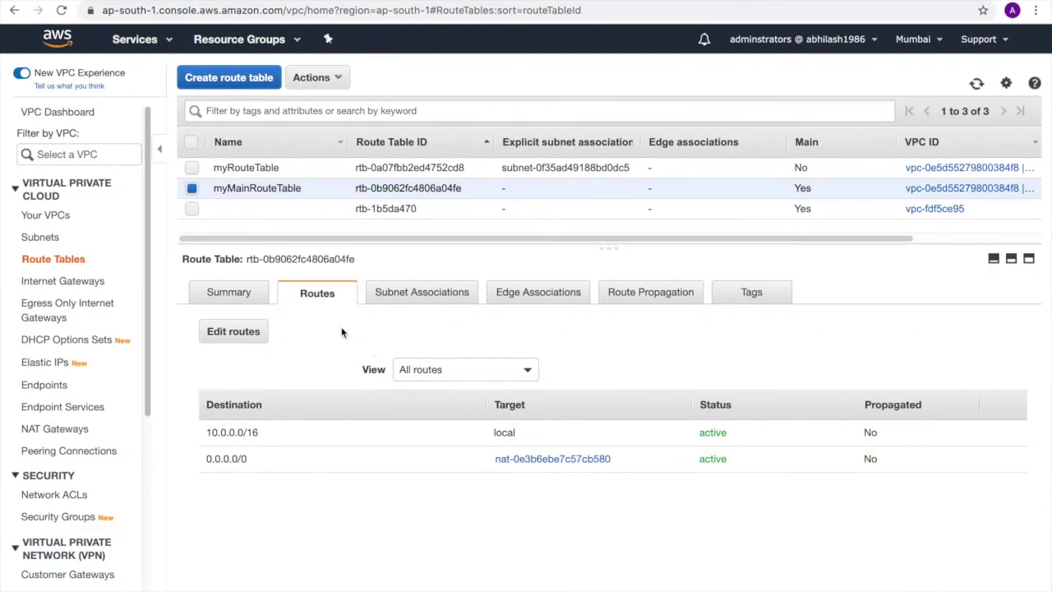
pyautogui.scroll(-5, 82, 329)
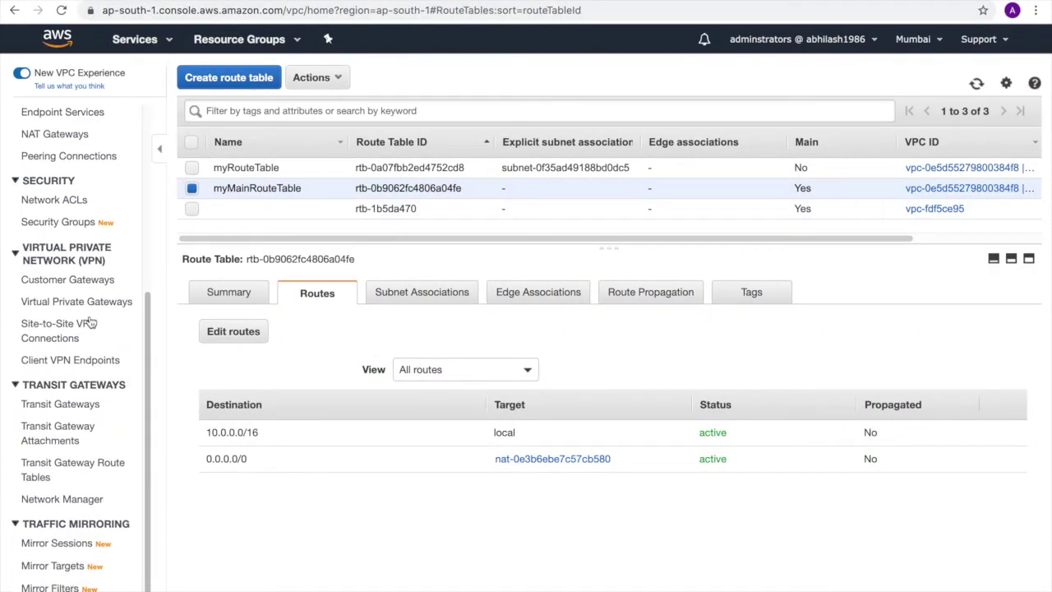
pyautogui.scroll(5, 66, 280)
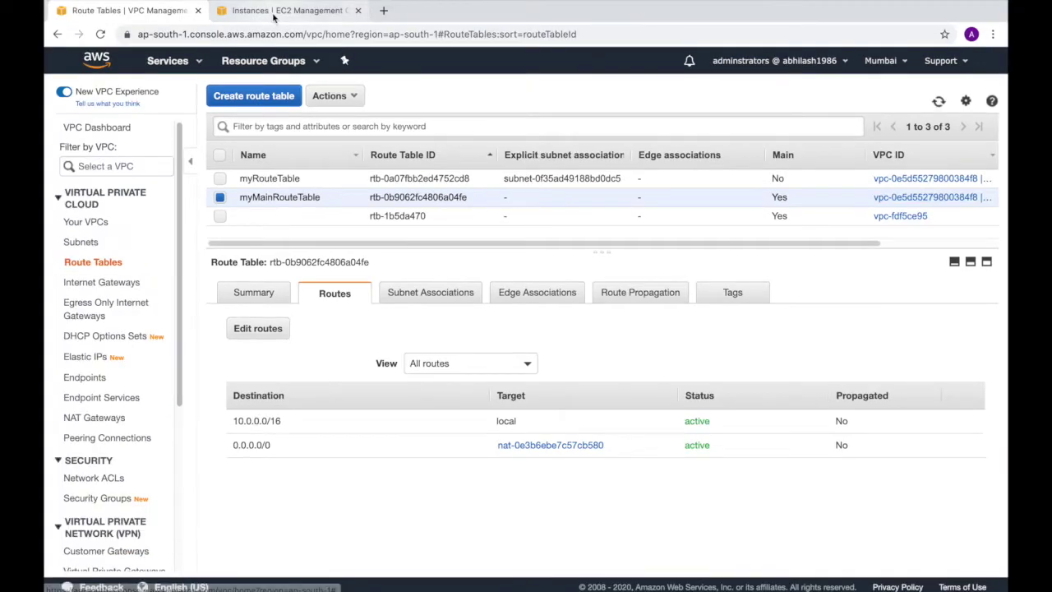
pyautogui.click(274, 11)
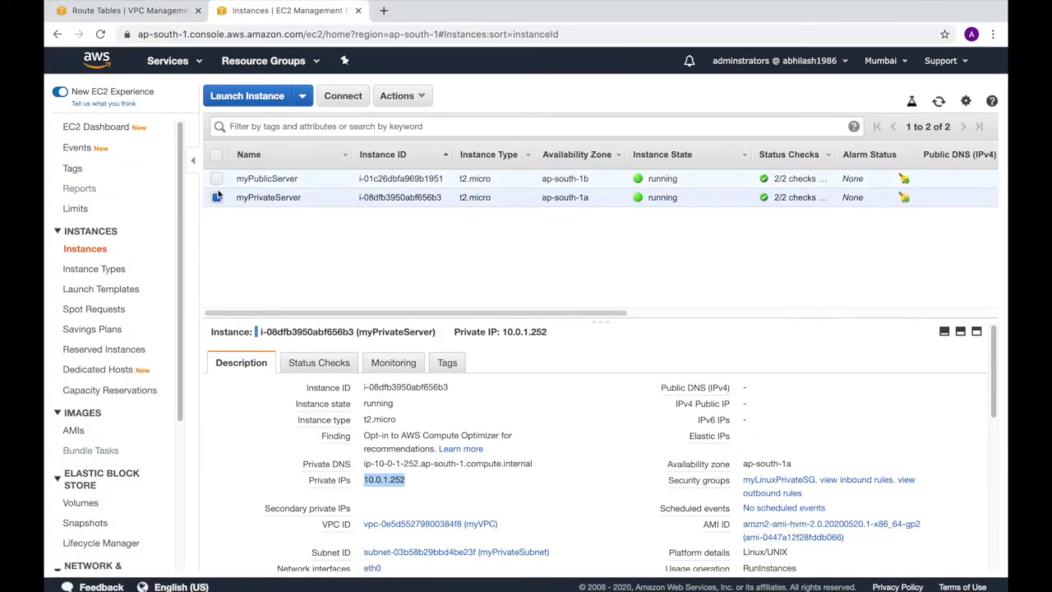
pyautogui.click(398, 97)
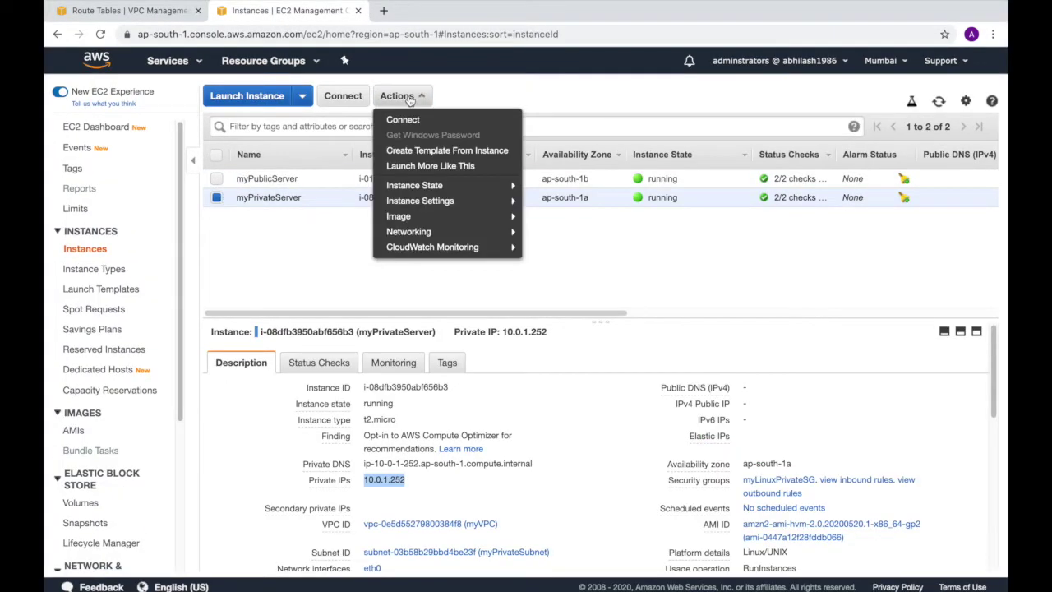
pyautogui.moveTo(418, 187)
pyautogui.click(558, 249)
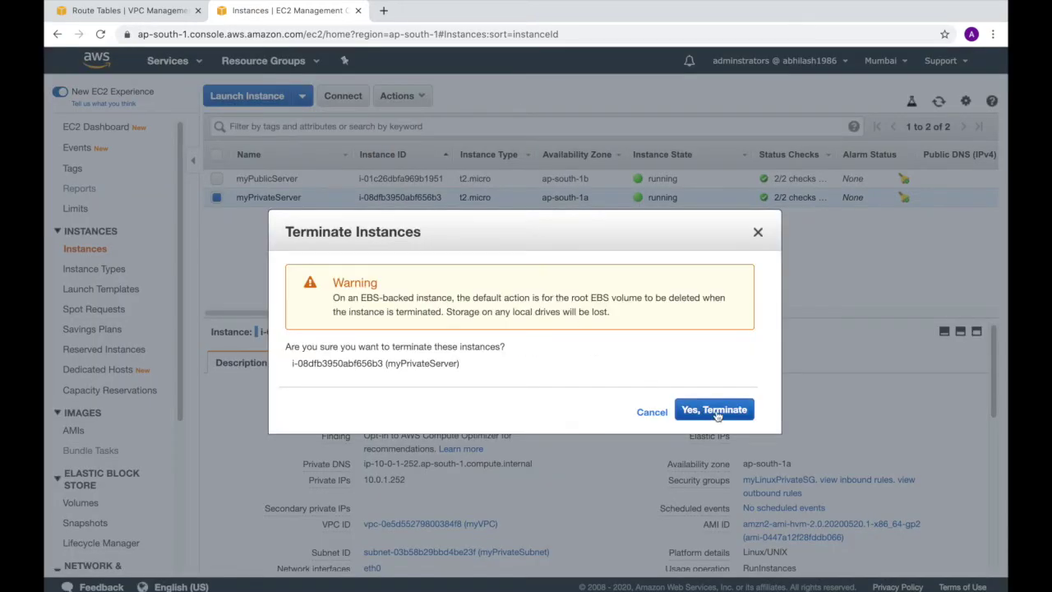
pyautogui.click(714, 410)
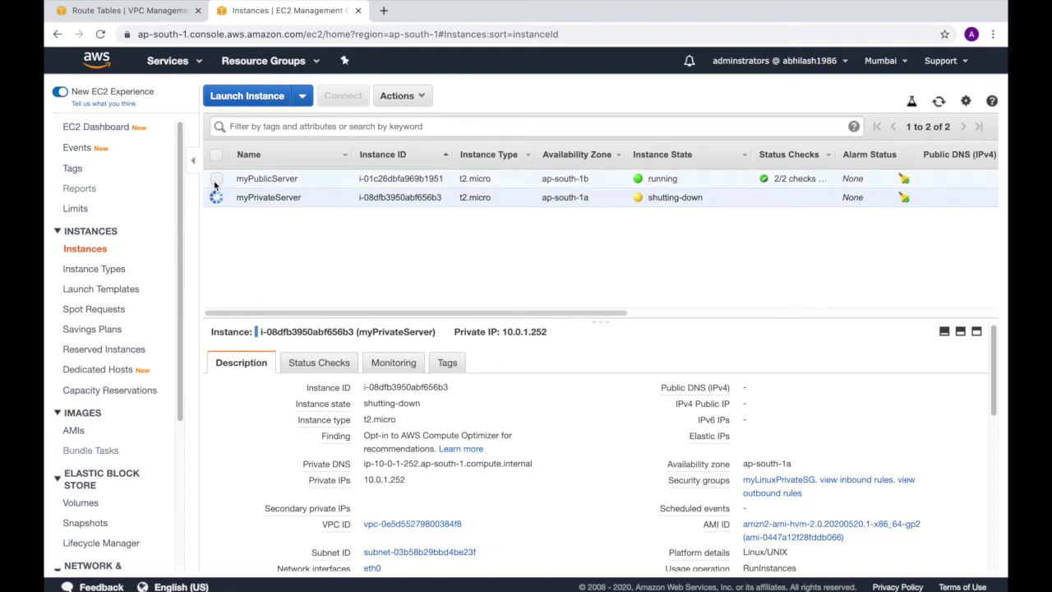
# Terminate the EC2 instance myPublicServer as well, confirming the termination
pyautogui.click(216, 179)
pyautogui.click(398, 96)
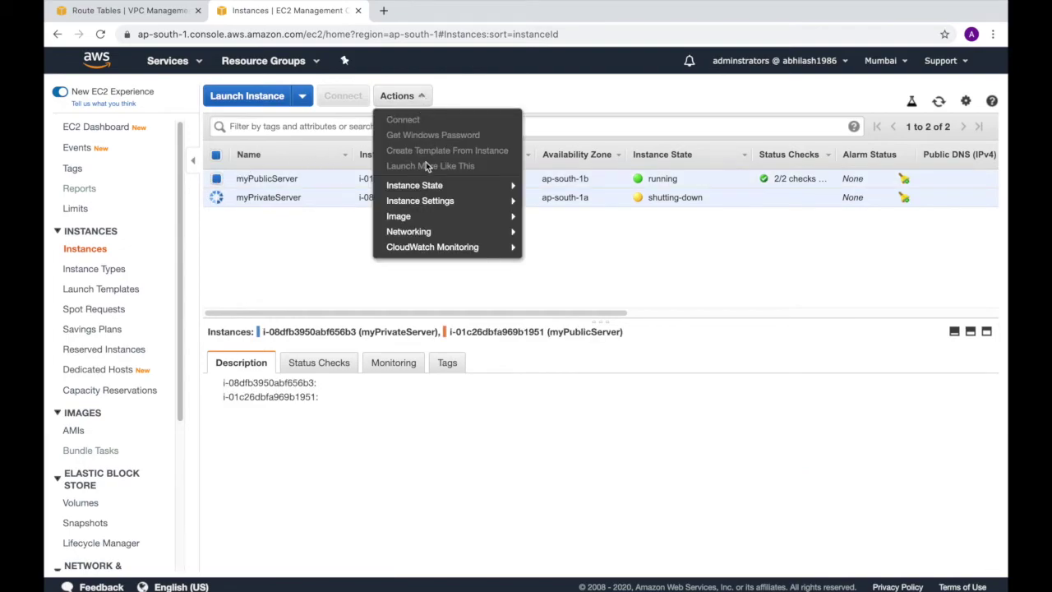
pyautogui.moveTo(427, 186)
pyautogui.click(558, 247)
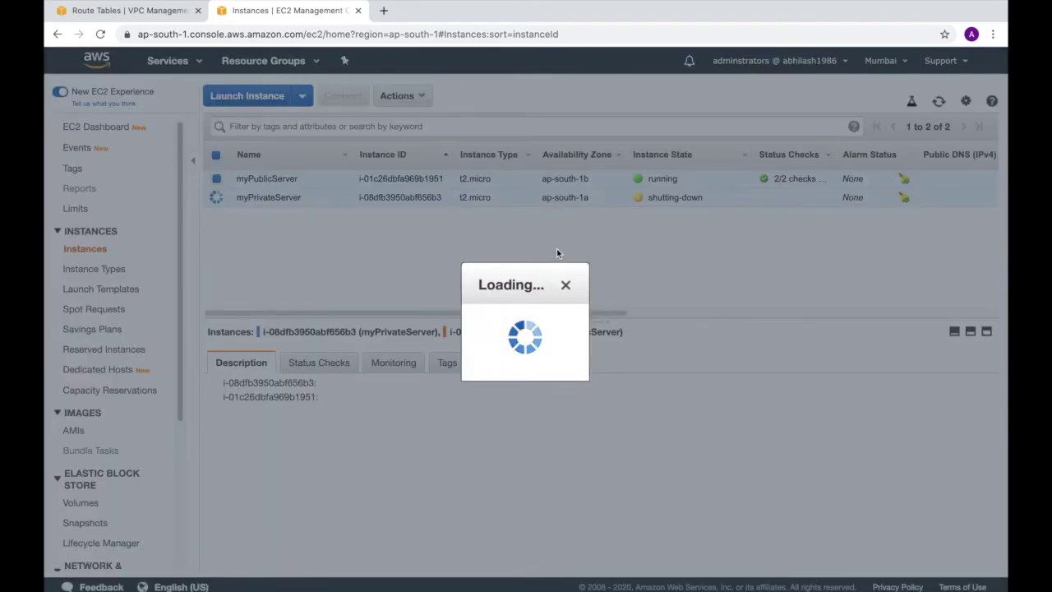
pyautogui.click(715, 417)
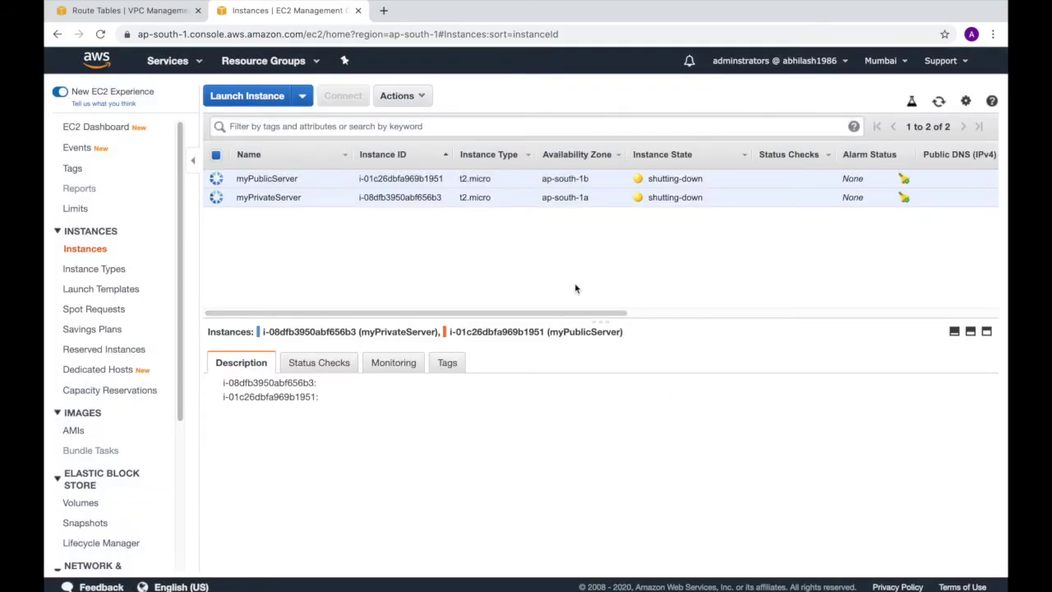
# Try to delete myVPC from the VPC list, and open the pages for its in-use network interfaces and NAT gateways
pyautogui.click(154, 16)
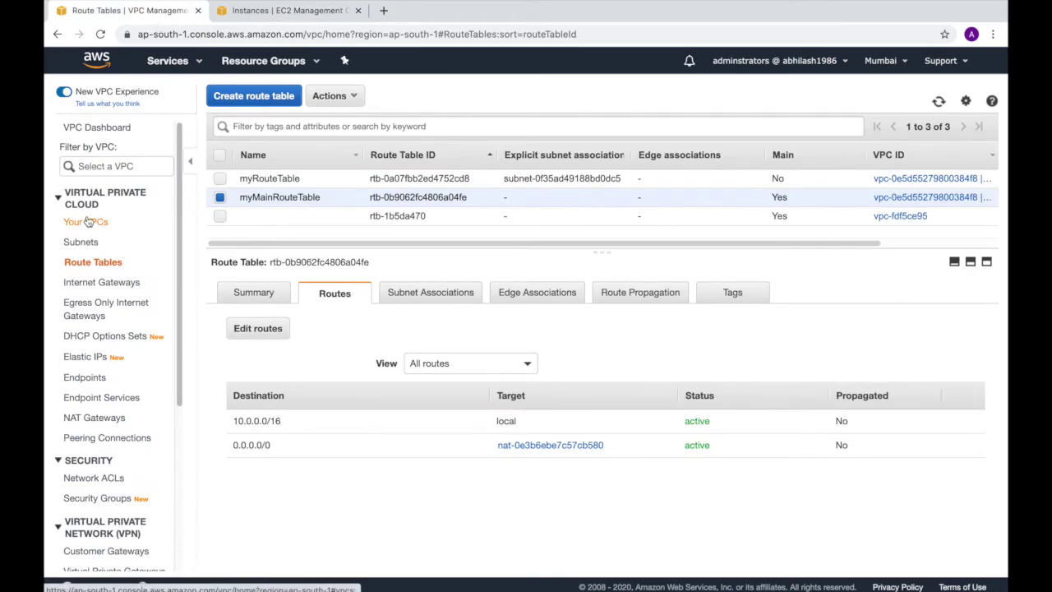
pyautogui.click(95, 127)
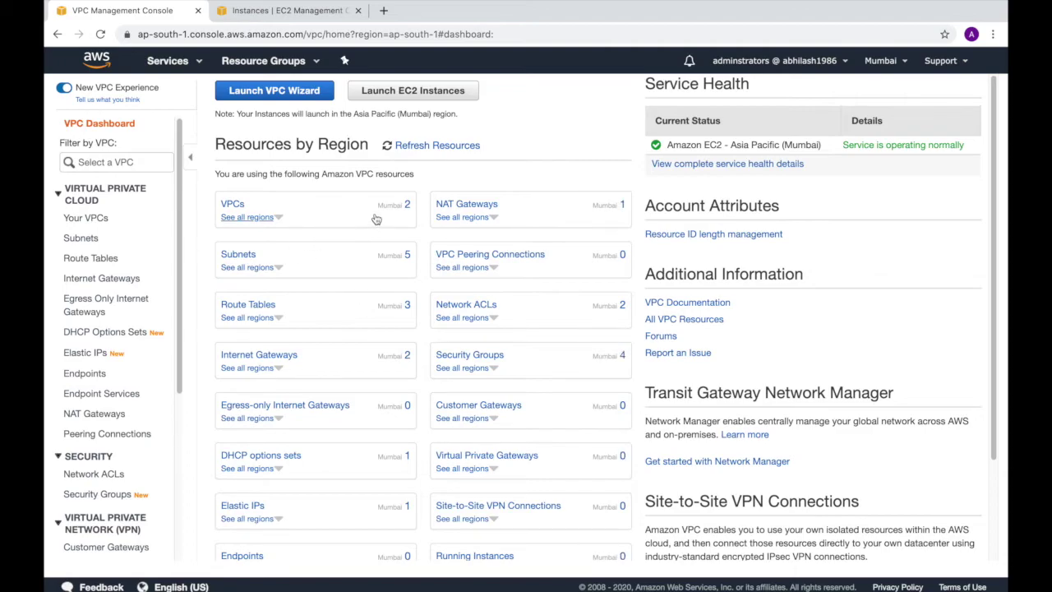
pyautogui.keyDown('super'); pyautogui.click(234, 207); pyautogui.keyUp('super')
pyautogui.click(393, 13)
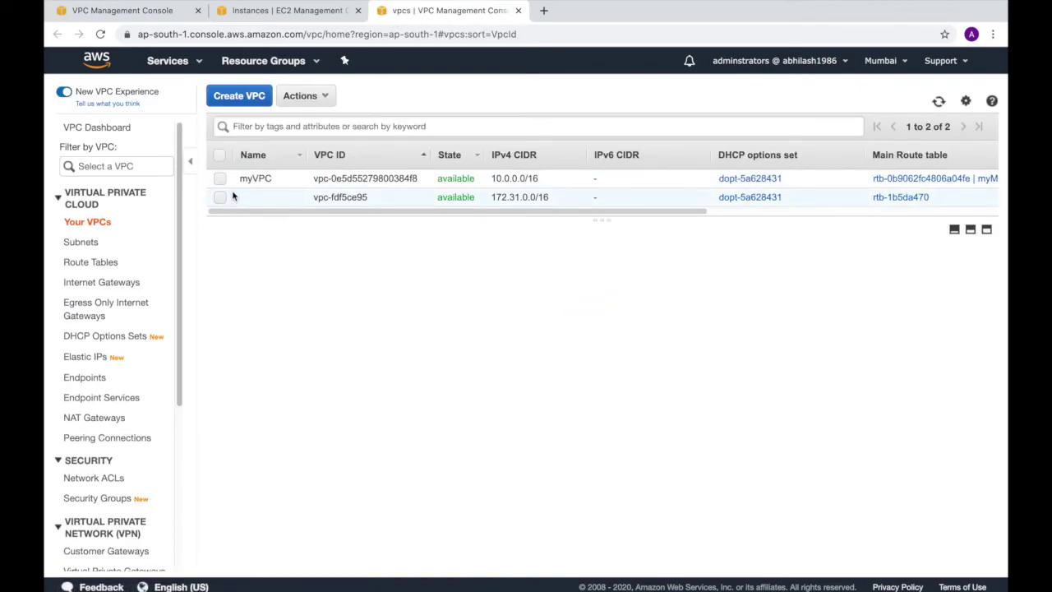
pyautogui.click(220, 180)
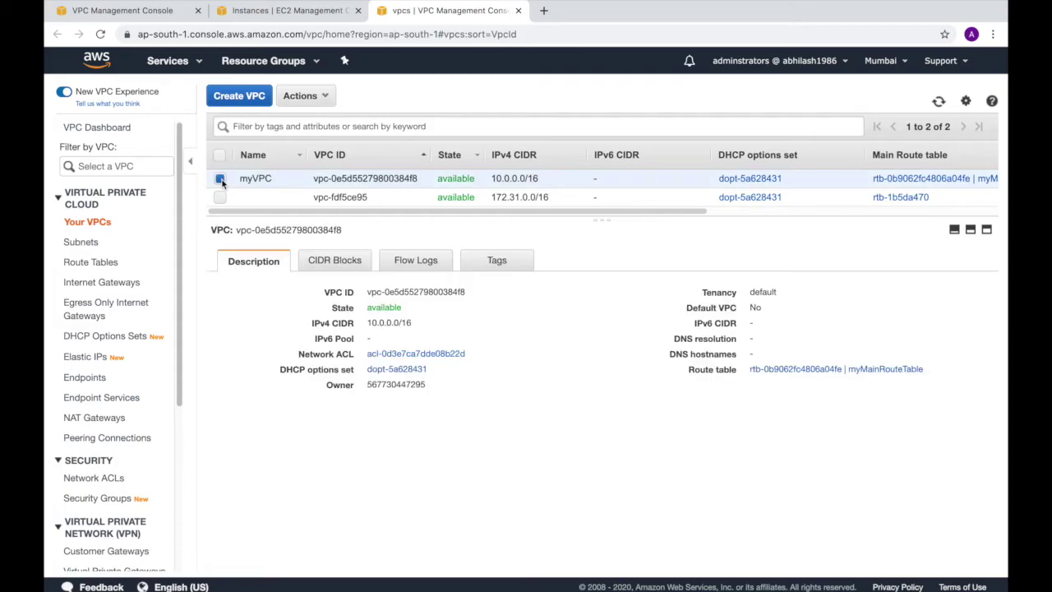
pyautogui.click(323, 100)
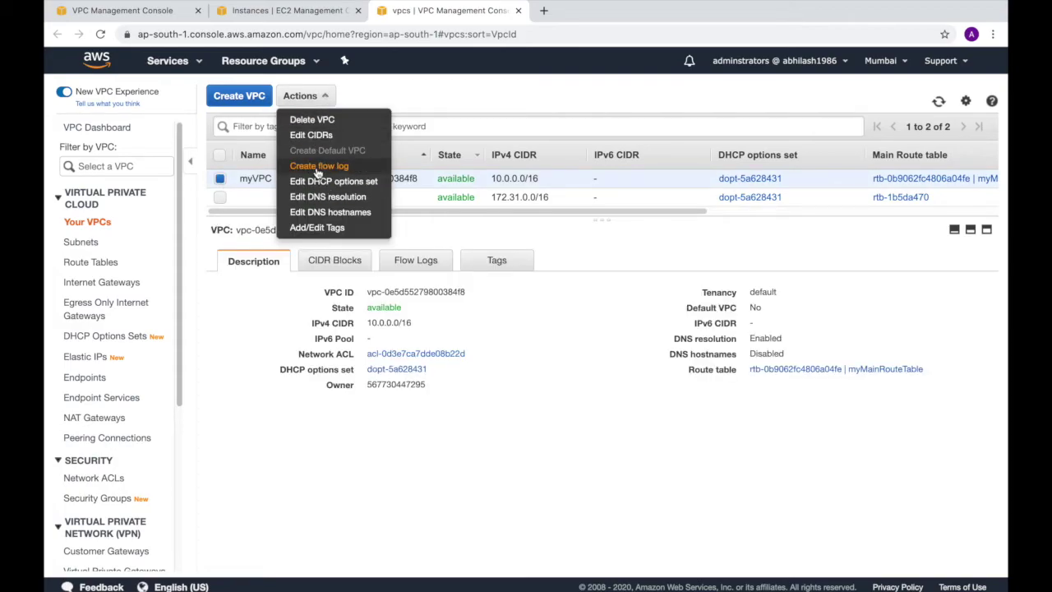
pyautogui.click(320, 123)
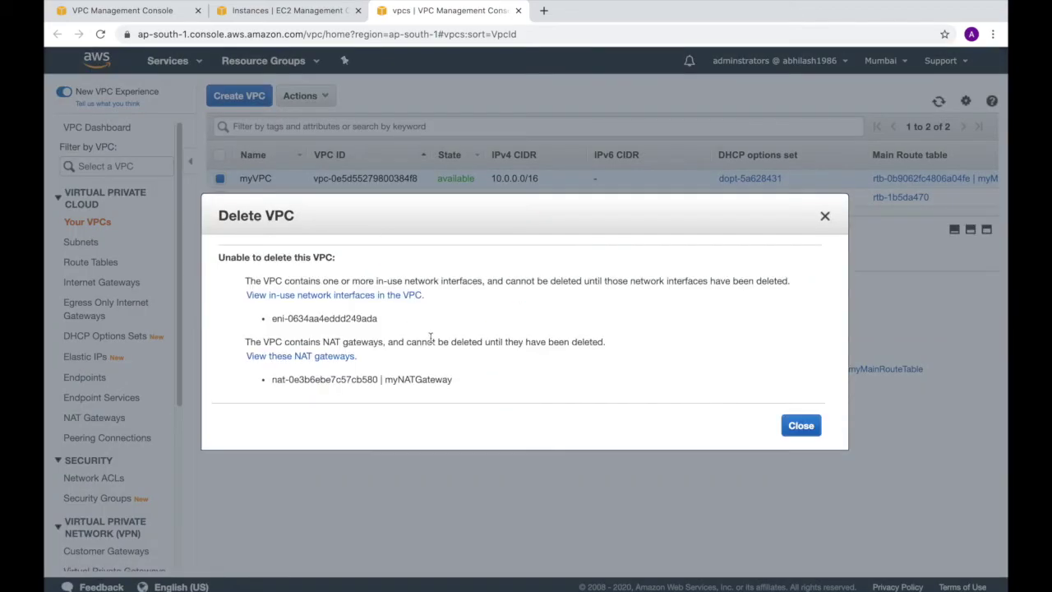
pyautogui.click(321, 299)
pyautogui.click(303, 356)
pyautogui.click(800, 425)
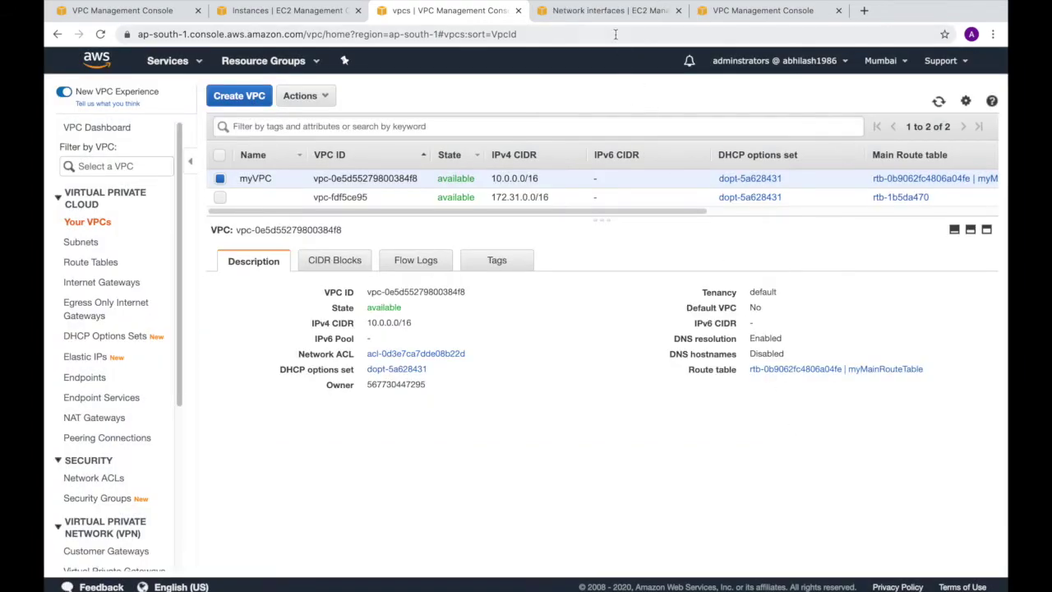
# Delete the NAT gateway myNATGateway belonging to myVPC
pyautogui.click(616, 11)
pyautogui.click(762, 12)
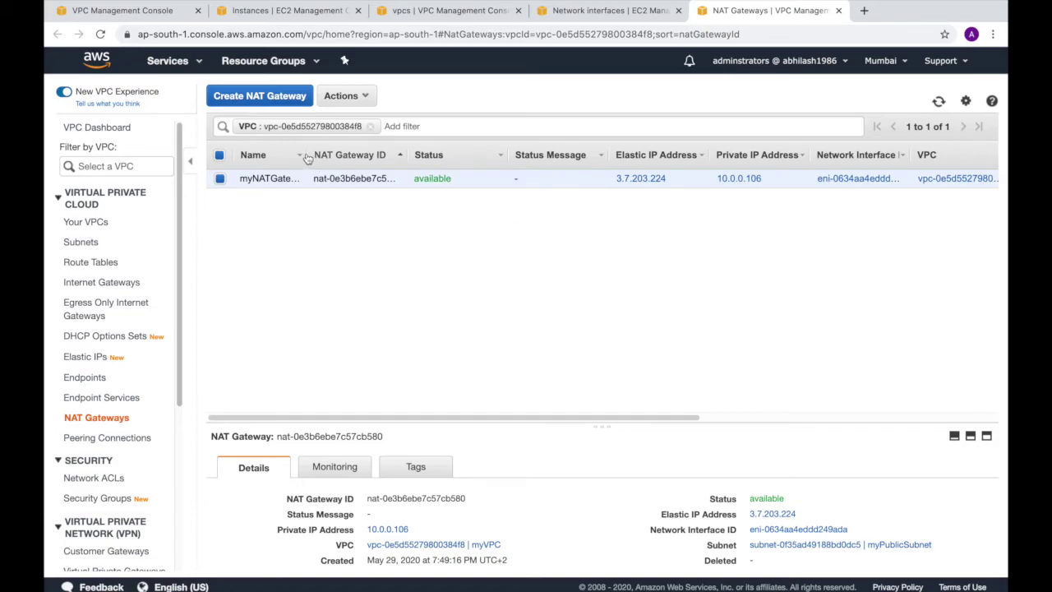
pyautogui.click(354, 97)
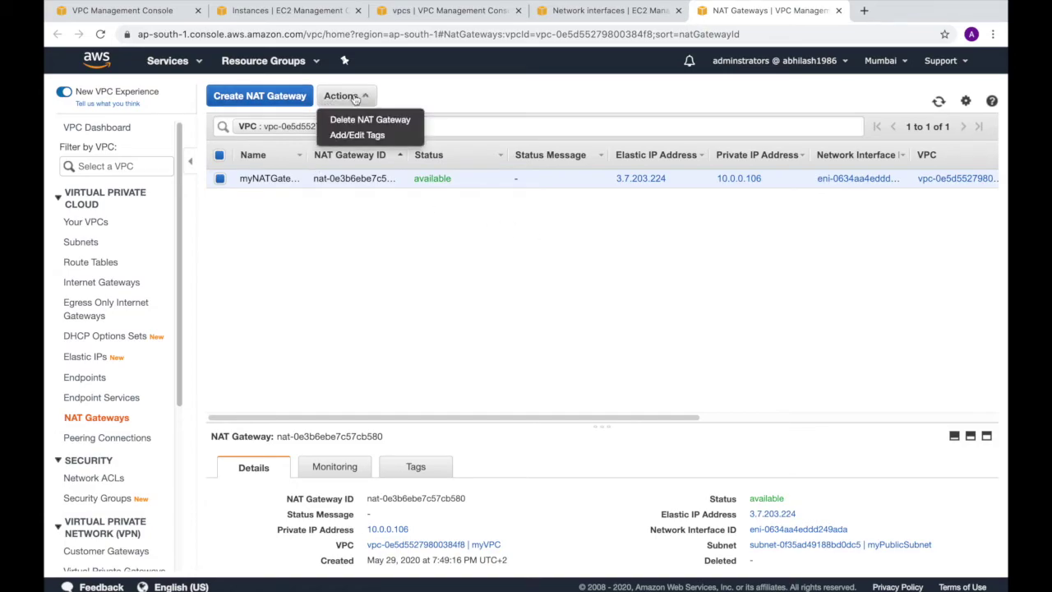
pyautogui.click(359, 120)
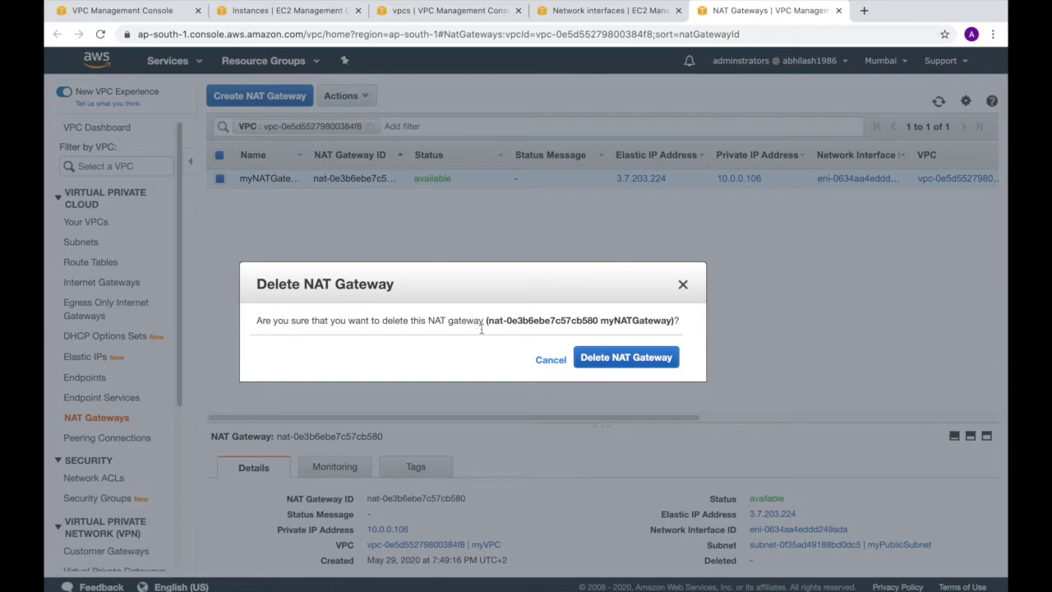
pyautogui.click(655, 356)
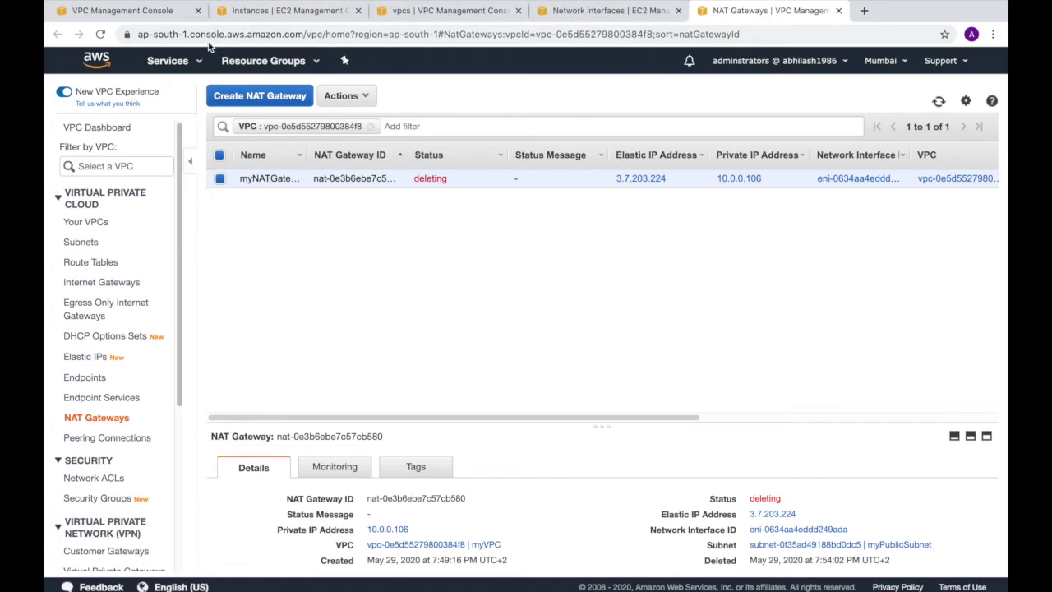
# Open the route tables from the VPC dashboard, remove the public subnet's association from myRouteTable, and save the change
pyautogui.click(167, 13)
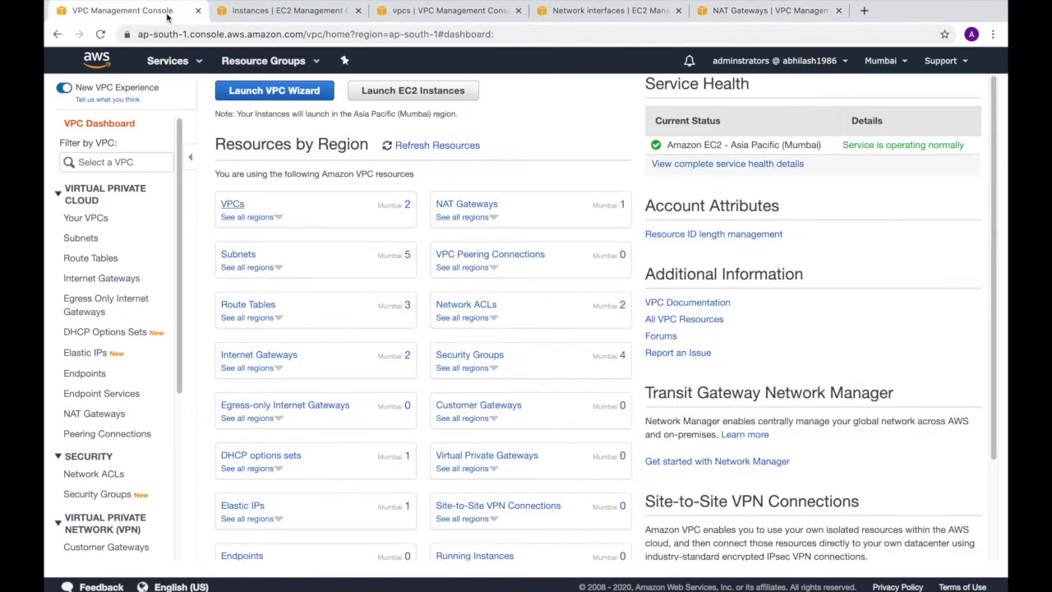
pyautogui.keyDown('super'); pyautogui.click(267, 306); pyautogui.keyUp('super')
pyautogui.click(305, 11)
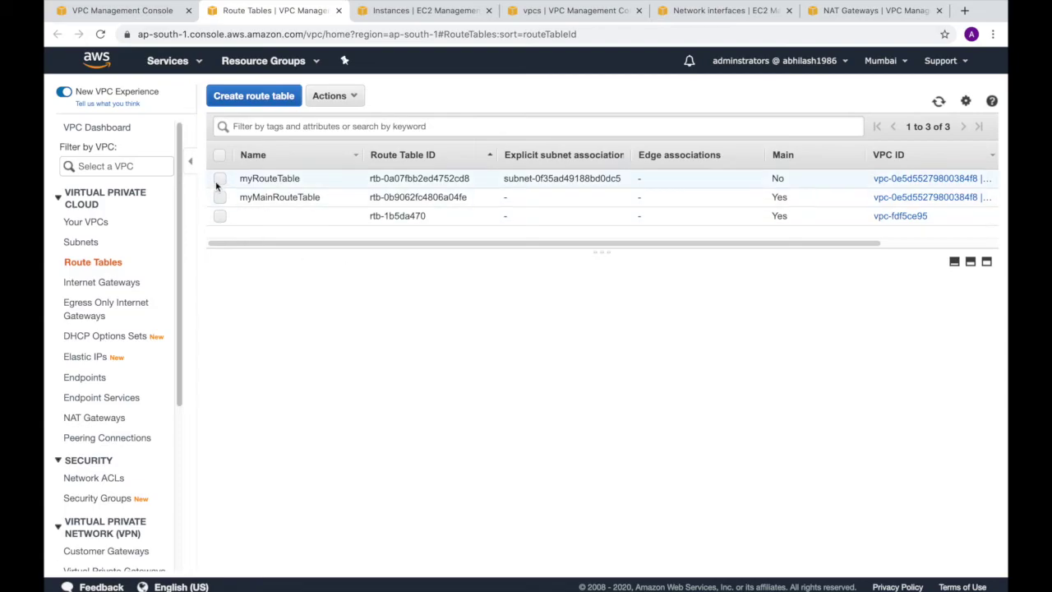
pyautogui.click(220, 179)
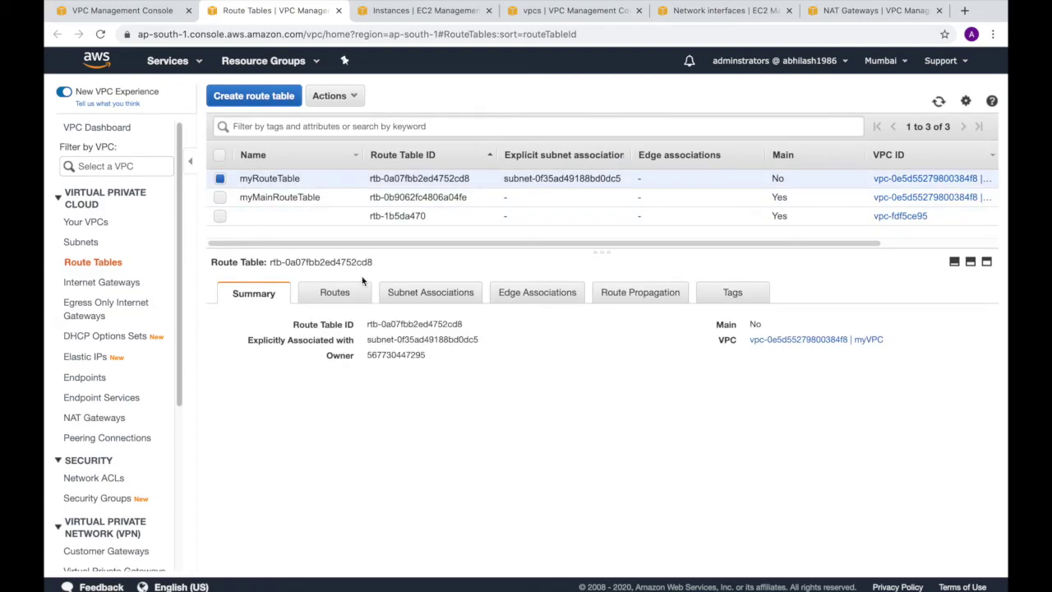
pyautogui.click(415, 293)
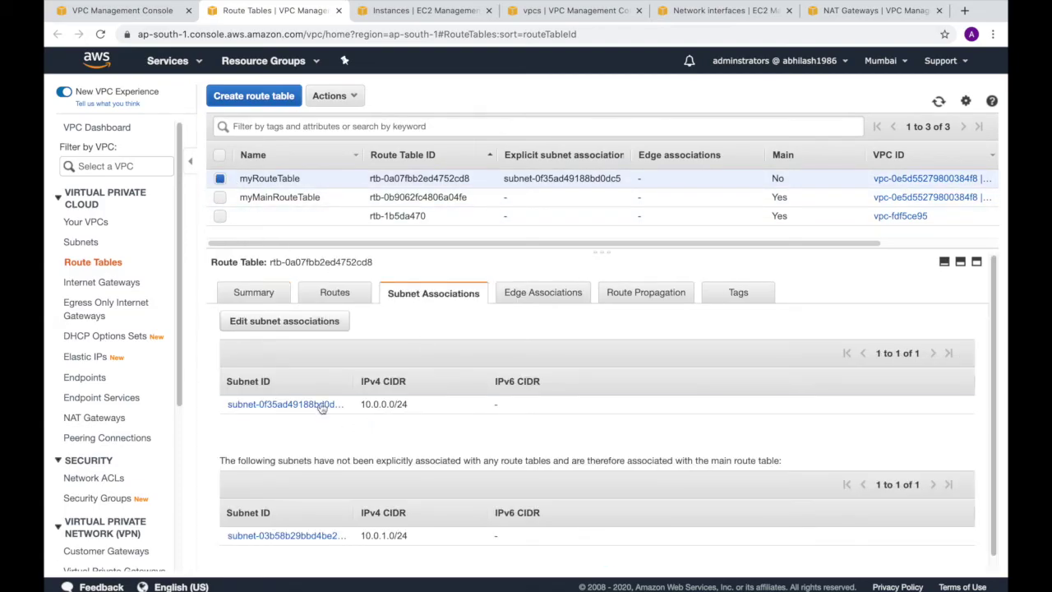
pyautogui.click(296, 325)
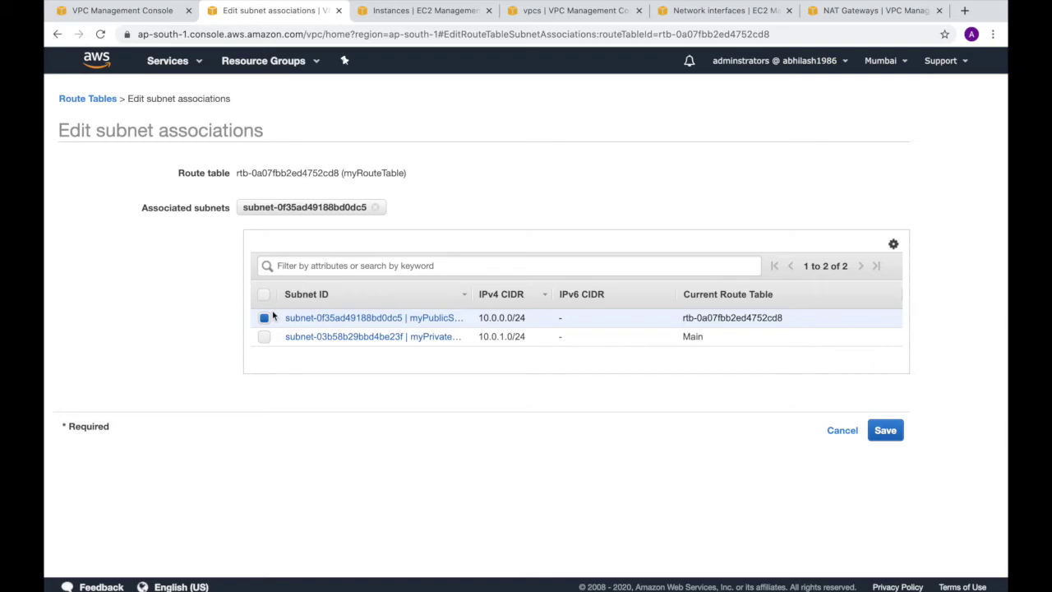
pyautogui.click(375, 209)
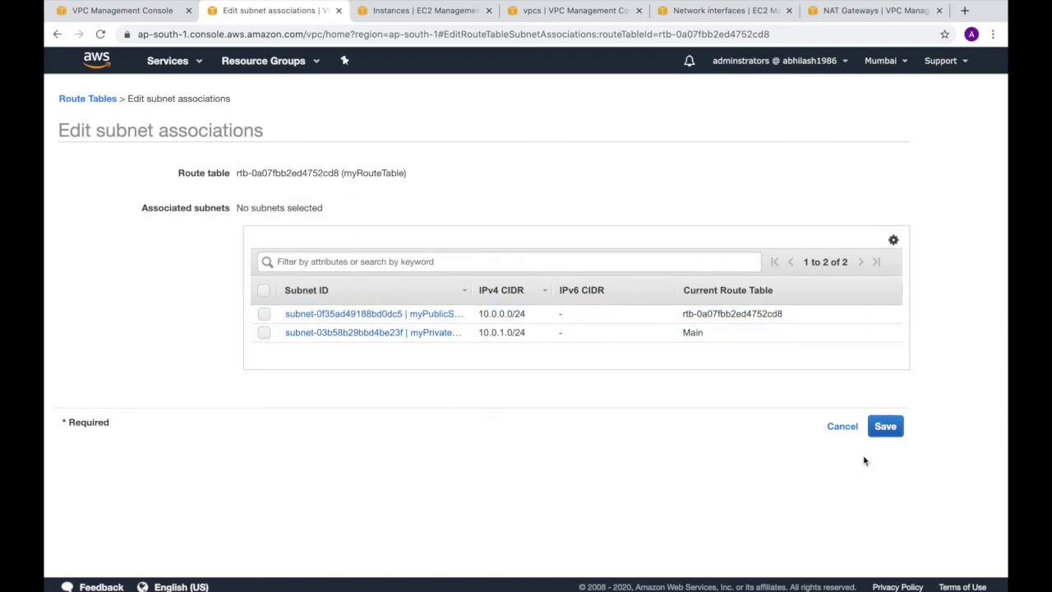
pyautogui.click(879, 427)
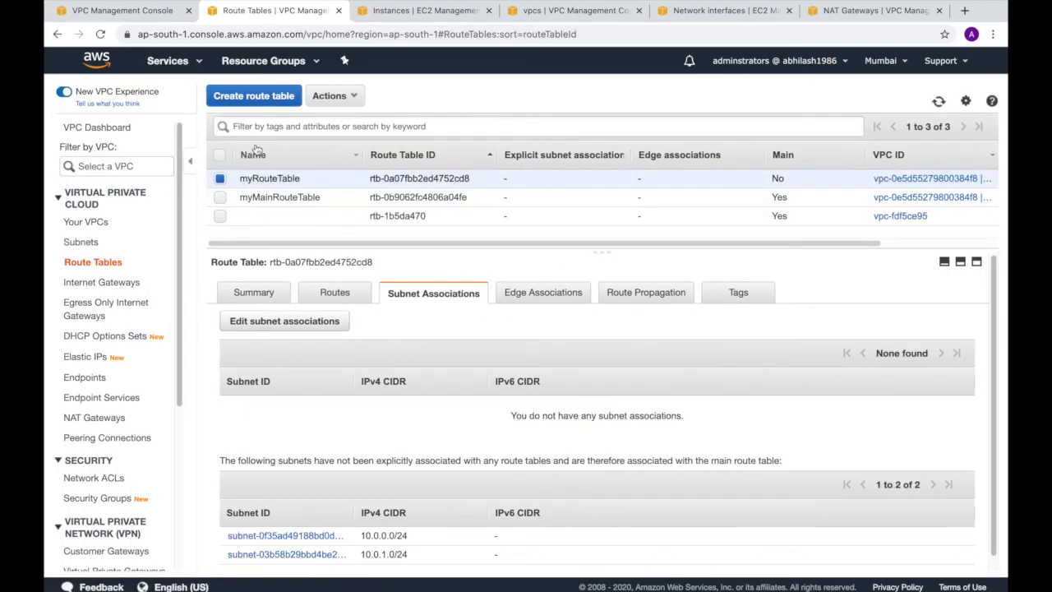
# Delete the route table myRouteTable and confirm the deletion
pyautogui.click(332, 96)
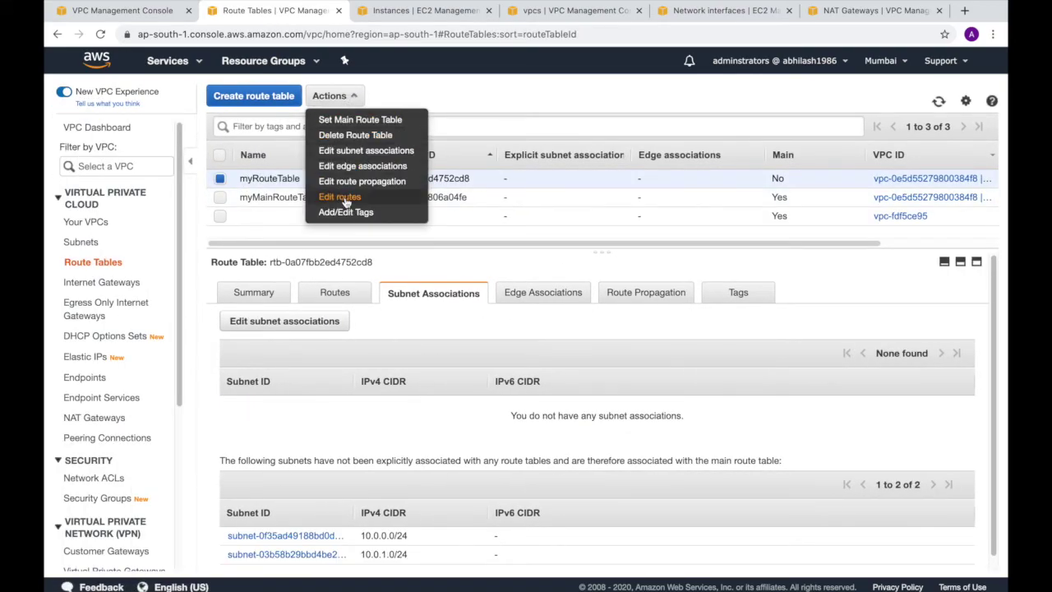
pyautogui.click(359, 135)
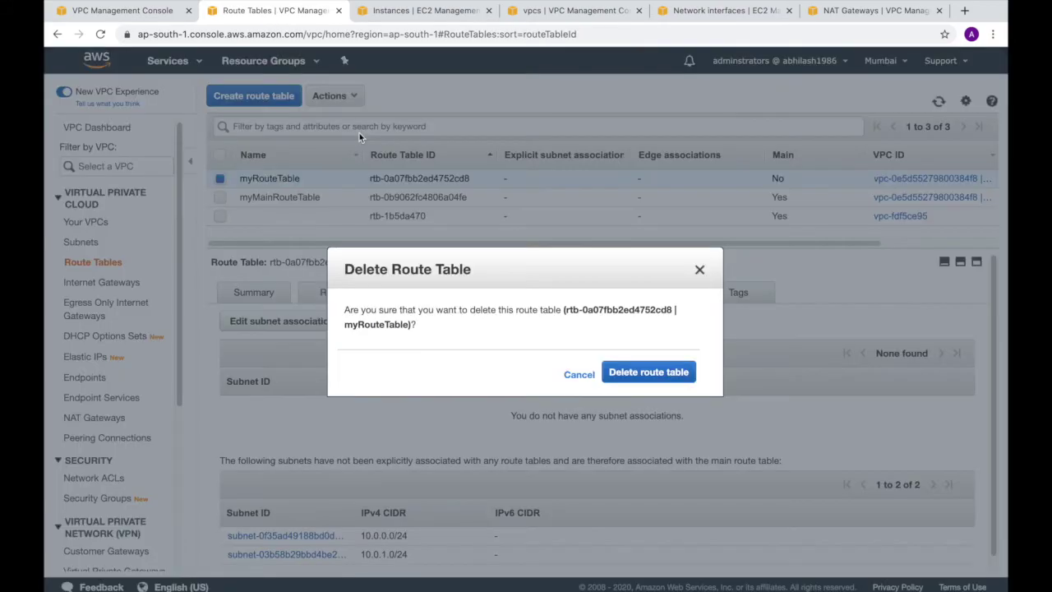
pyautogui.click(649, 372)
pyautogui.click(676, 390)
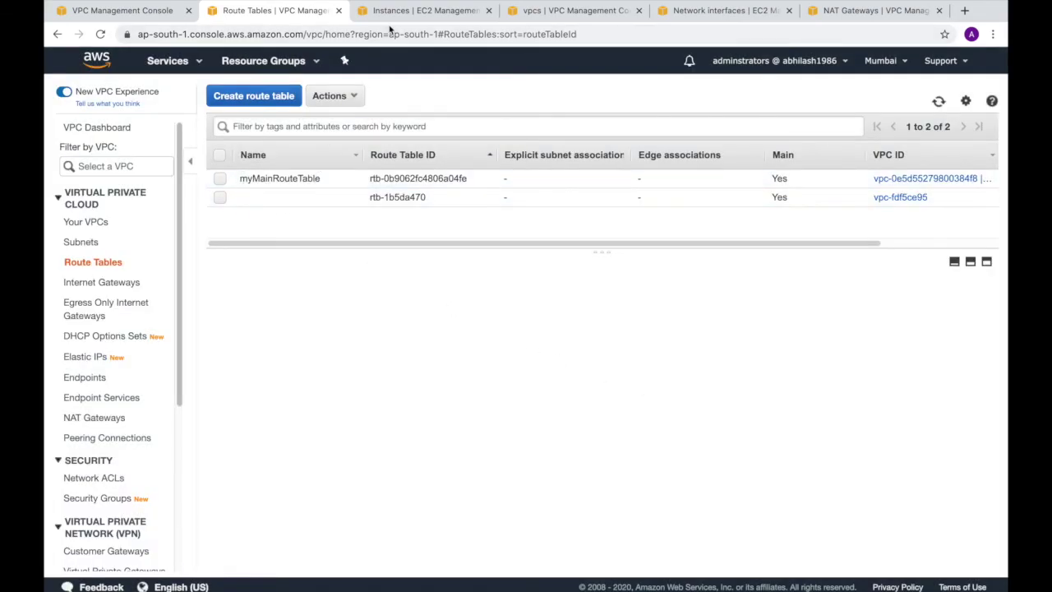
# Open the VPC list from the VPC dashboard, select myVPC and try to delete it
pyautogui.click(149, 10)
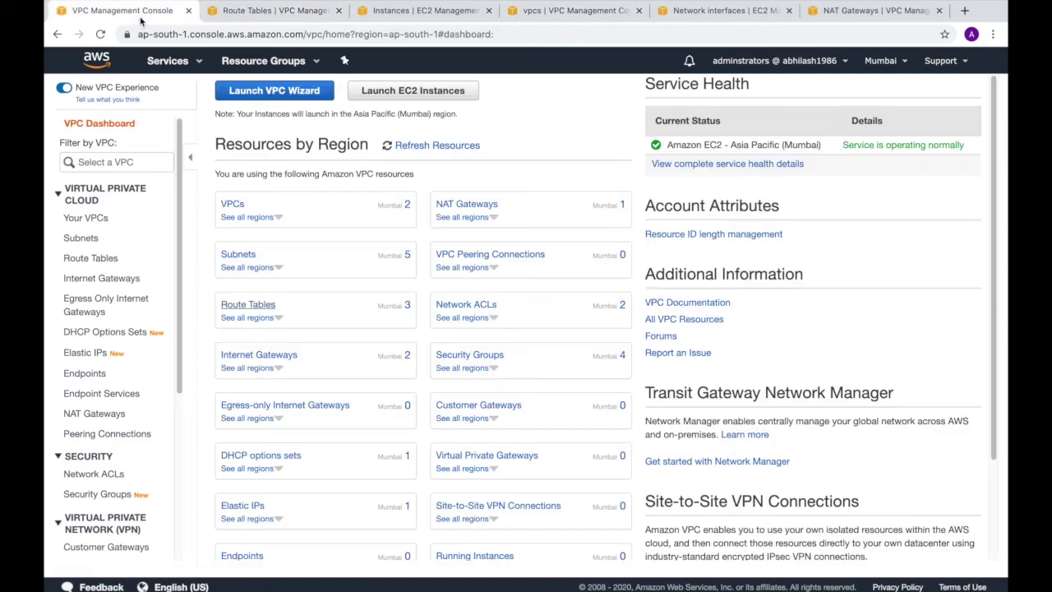
pyautogui.click(230, 204)
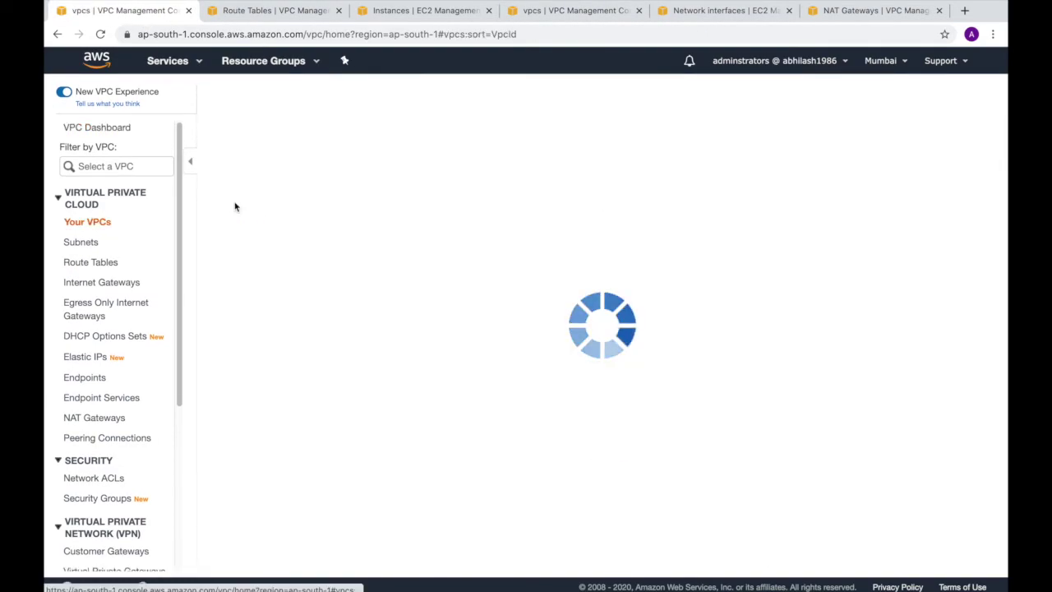
pyautogui.click(219, 178)
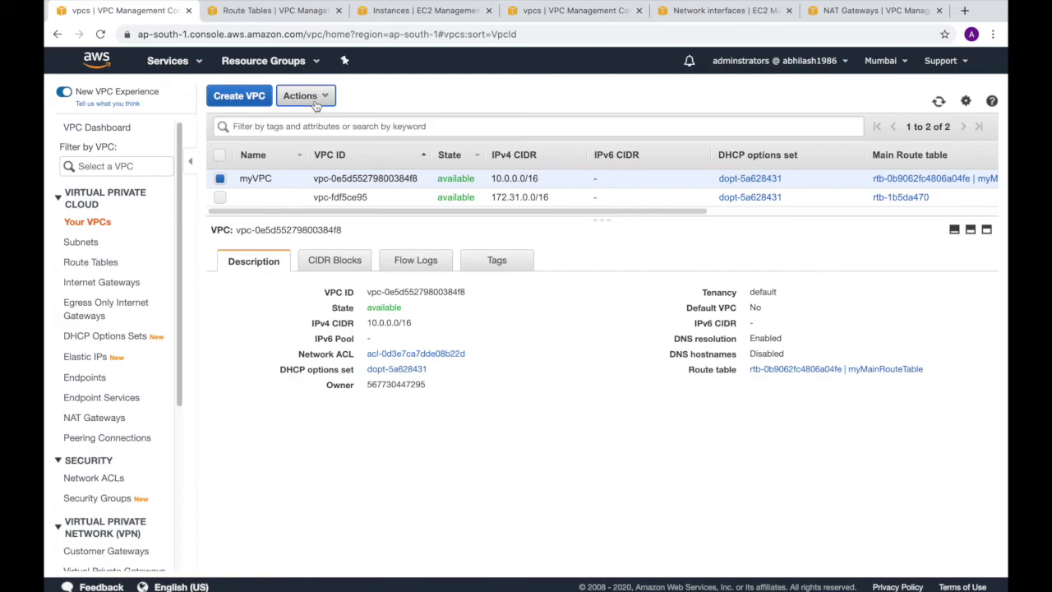
pyautogui.click(302, 96)
pyautogui.click(319, 121)
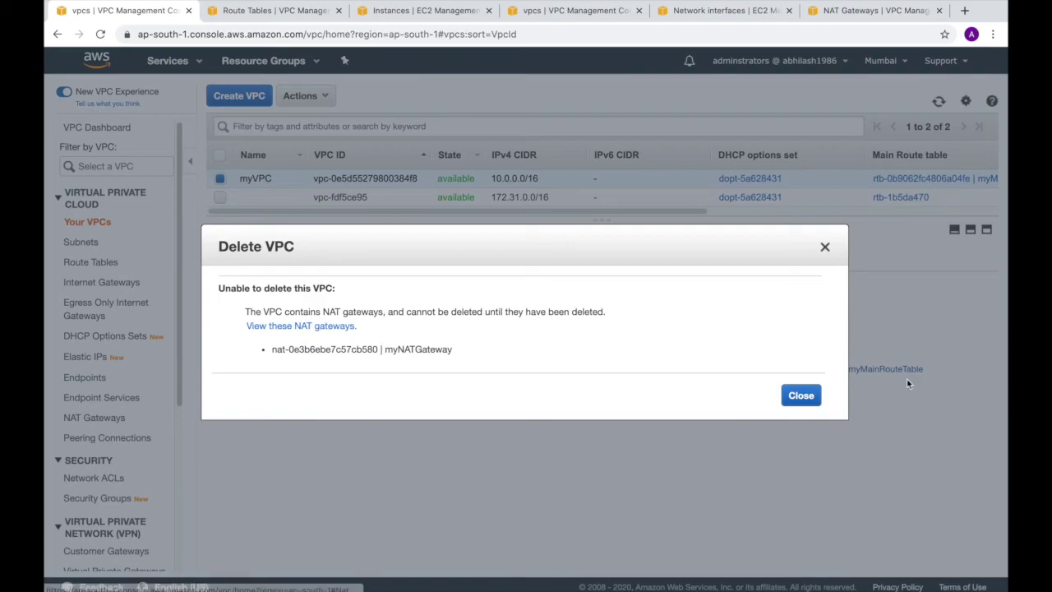
pyautogui.click(808, 396)
# Refresh the status of myNATGateway, and delete myVPC with its associated objects from the VPC list
pyautogui.click(854, 11)
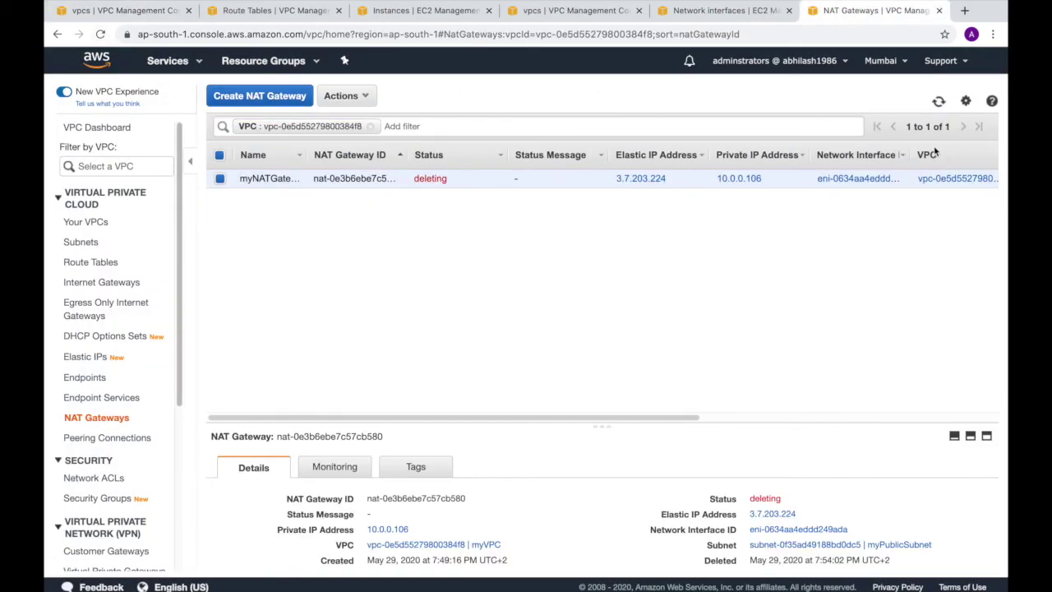
pyautogui.click(938, 104)
pyautogui.click(171, 15)
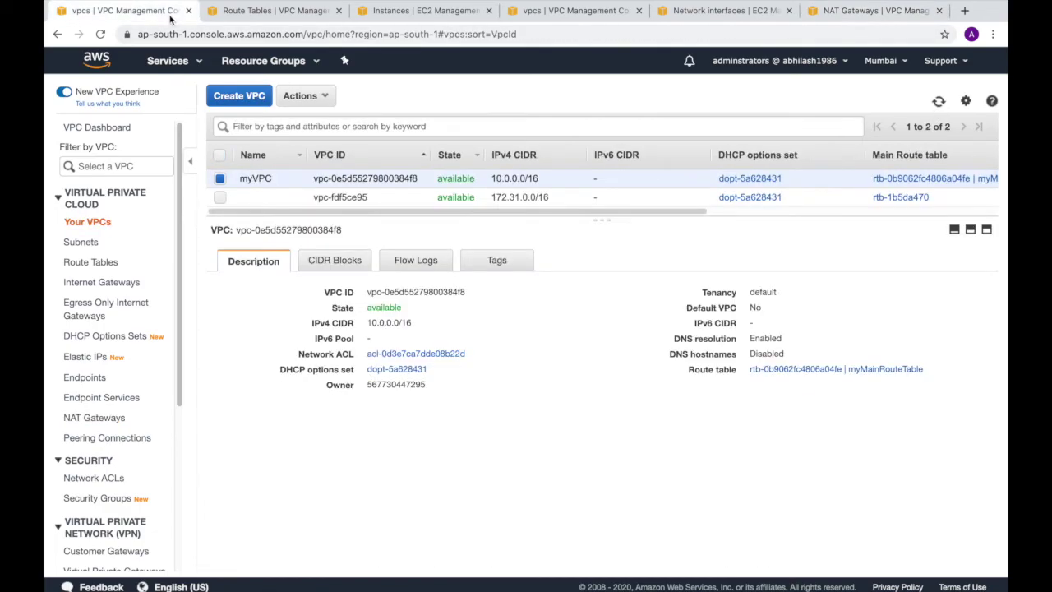
pyautogui.click(312, 96)
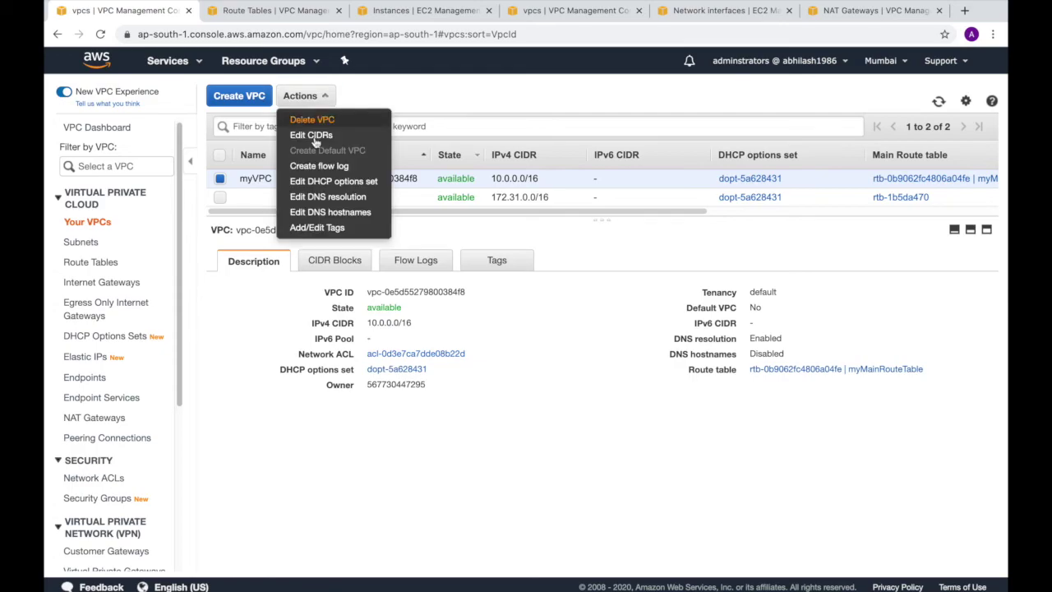
pyautogui.click(317, 122)
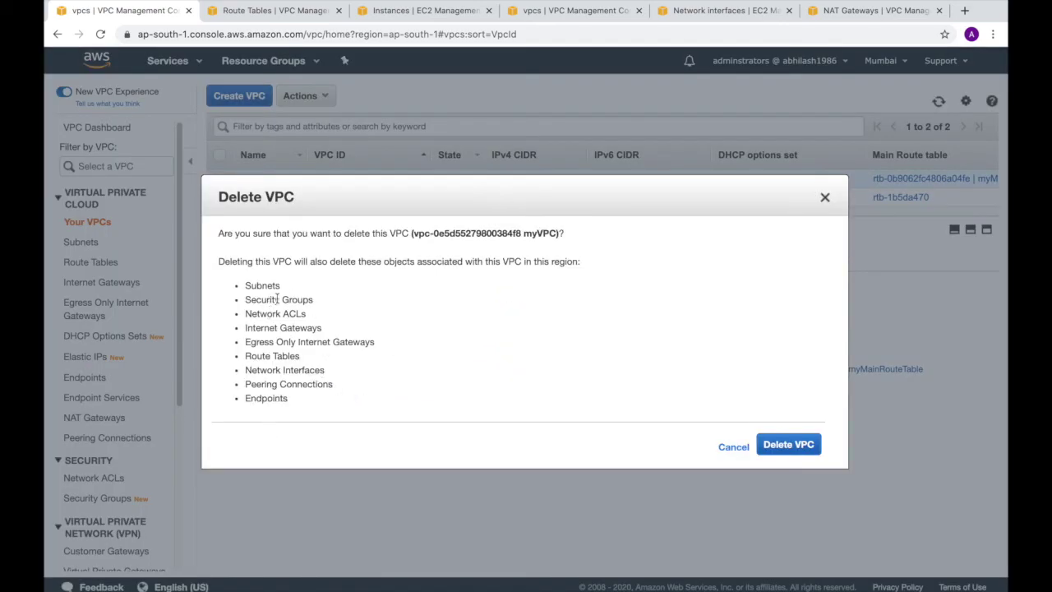
pyautogui.click(811, 448)
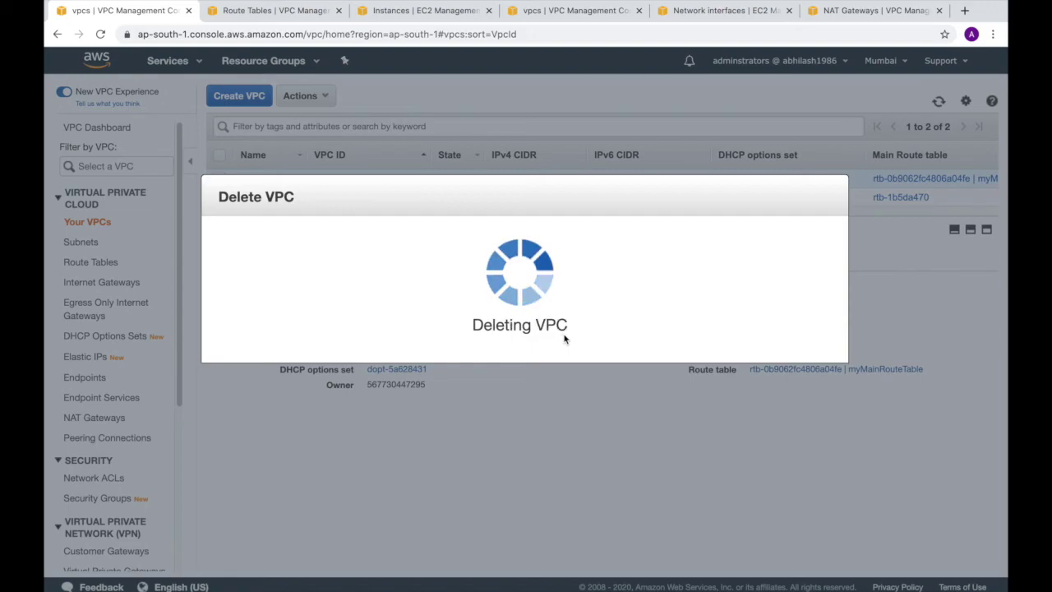
pyautogui.click(790, 290)
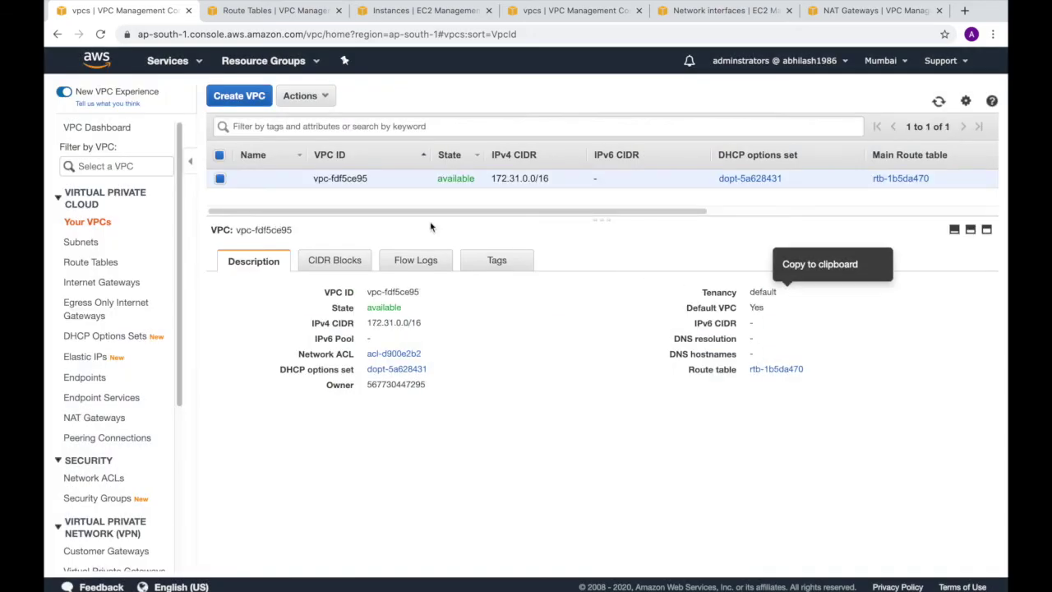
# Close the browser tabs for route tables, instances, network interfaces, NAT gateways and the duplicate VPC list
pyautogui.click(337, 20)
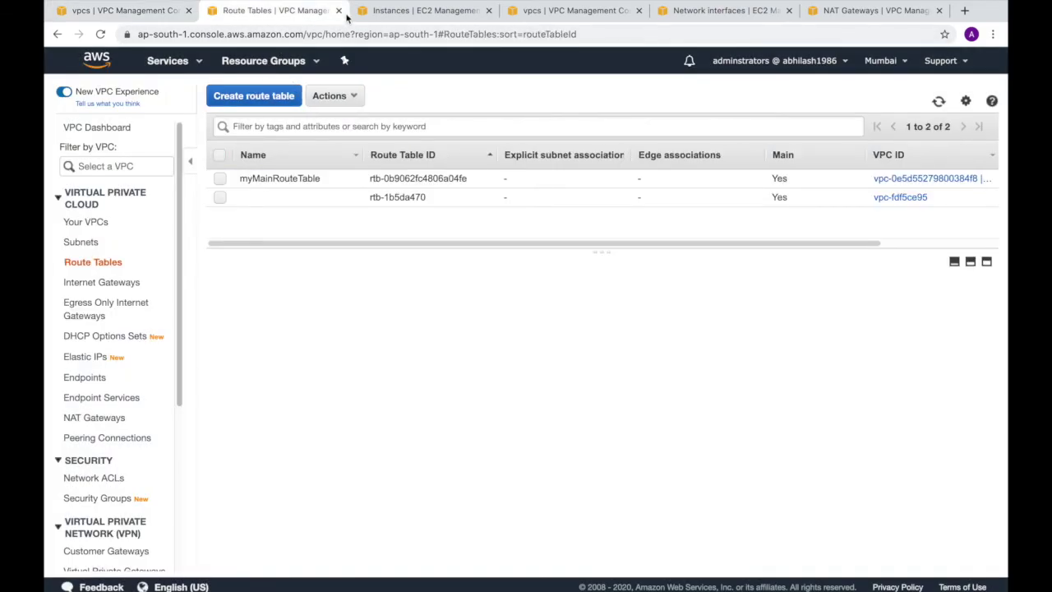
pyautogui.click(339, 11)
pyautogui.click(325, 16)
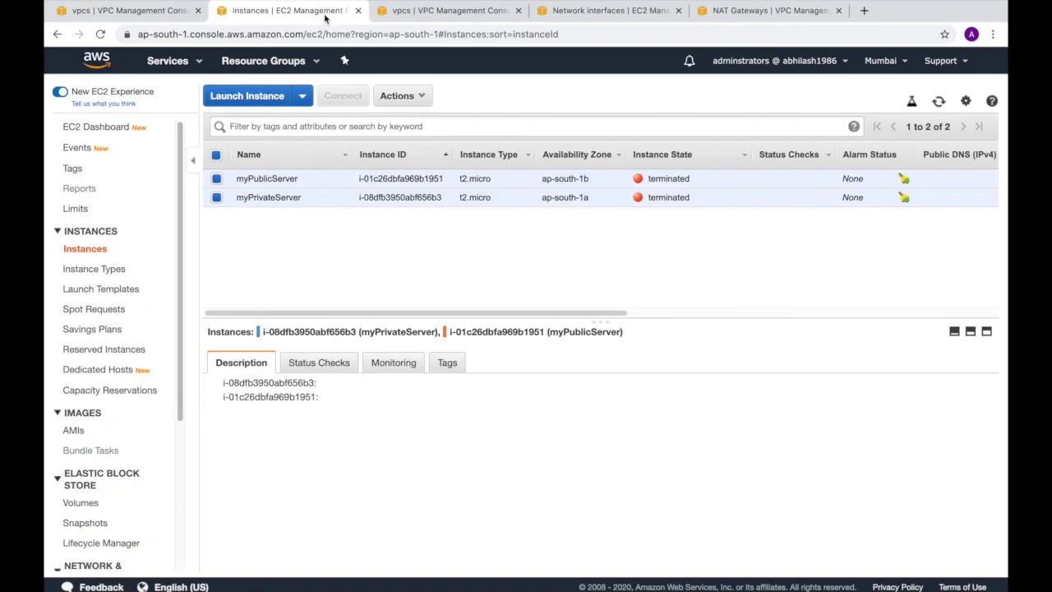
pyautogui.click(357, 11)
pyautogui.click(357, 10)
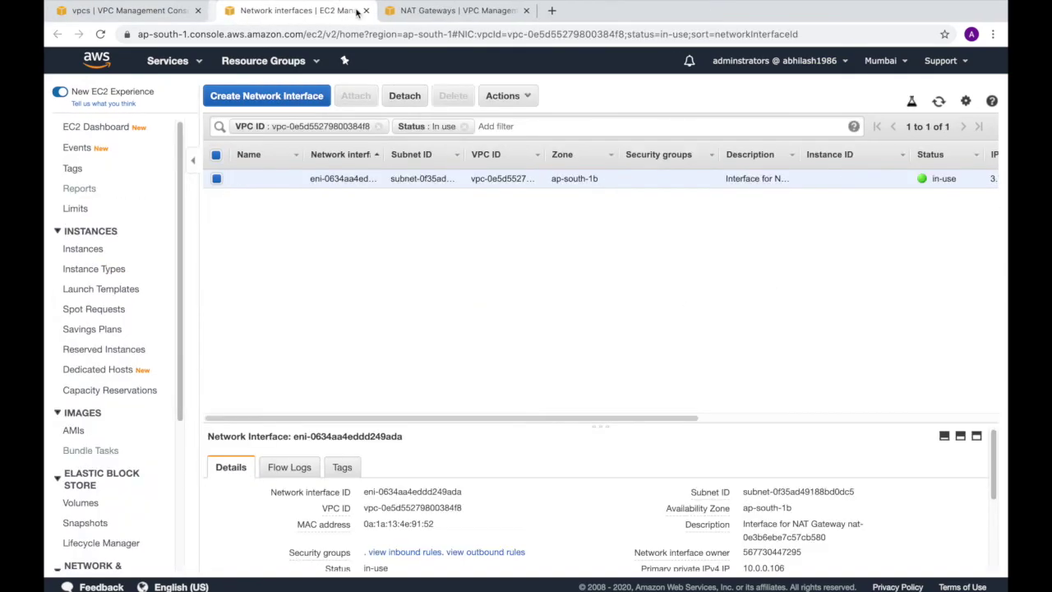
pyautogui.click(357, 11)
pyautogui.click(356, 11)
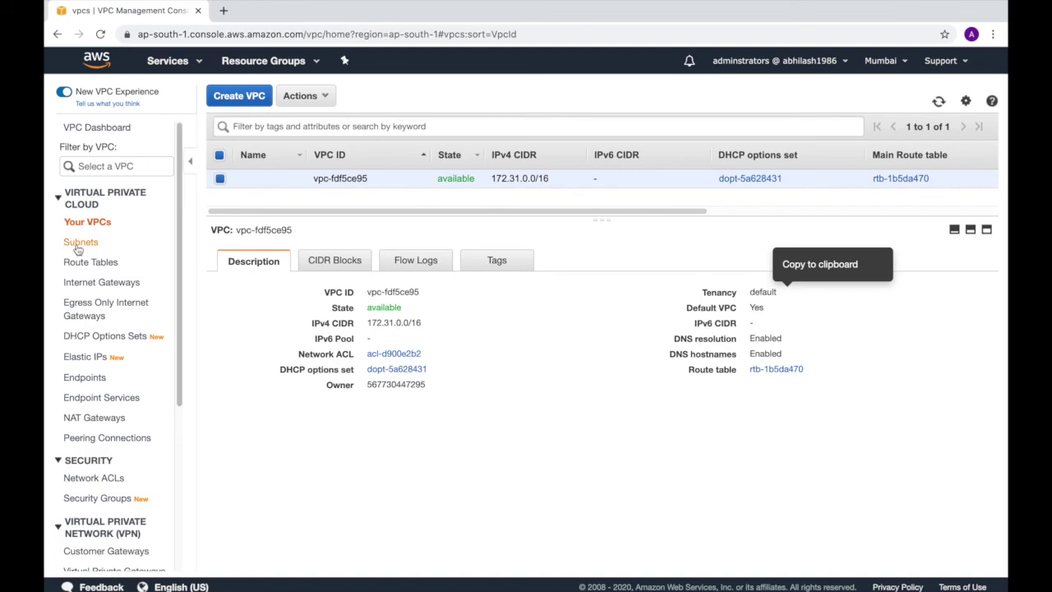
# Review the remaining Mumbai resources on the VPC dashboard and check the NAT gateways page in a separate browser tab
pyautogui.click(111, 131)
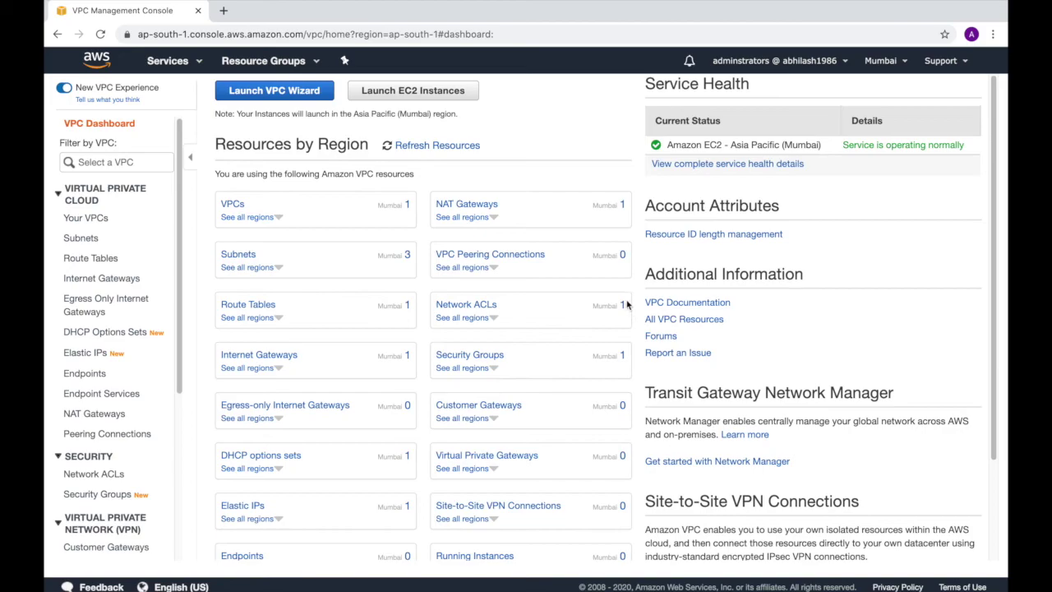
pyautogui.middleClick(482, 210)
pyautogui.click(305, 18)
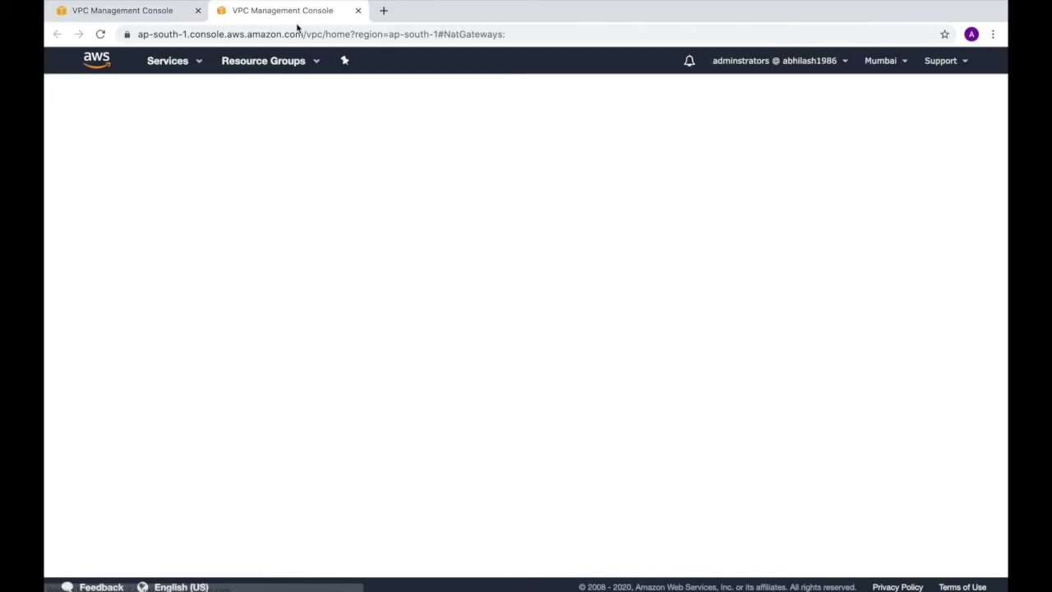
pyautogui.click(358, 11)
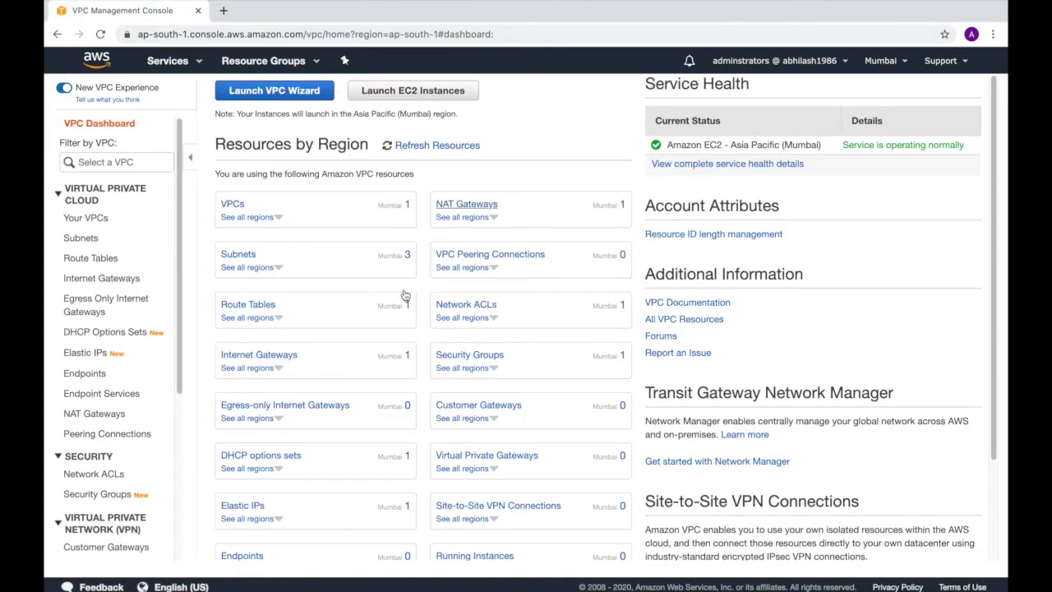
# Release the Elastic IP address 3.7.203.224 and return to the VPC dashboard
pyautogui.scroll(-1, 317, 477)
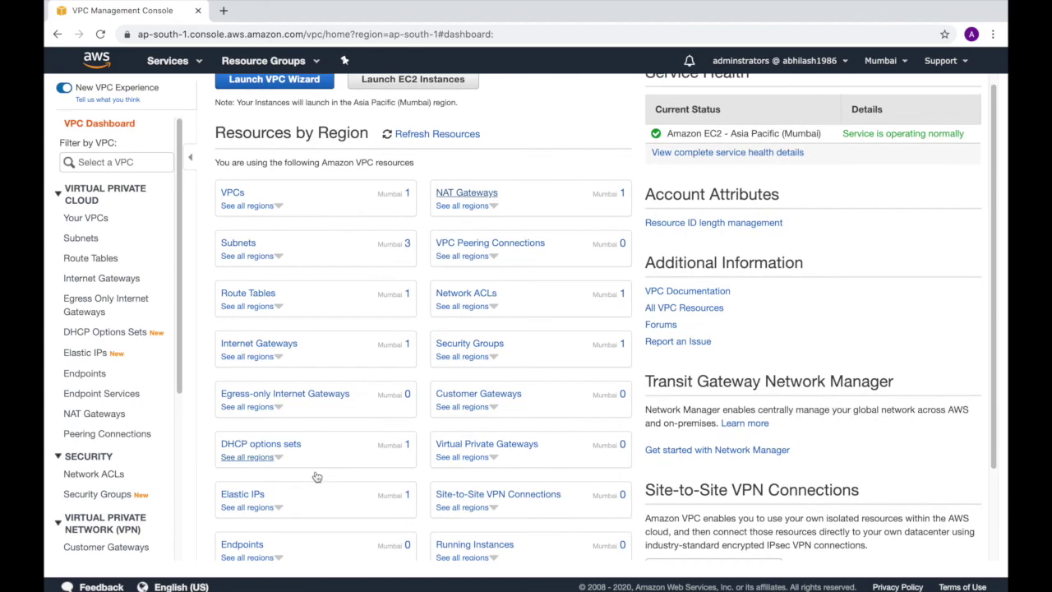
pyautogui.click(246, 496)
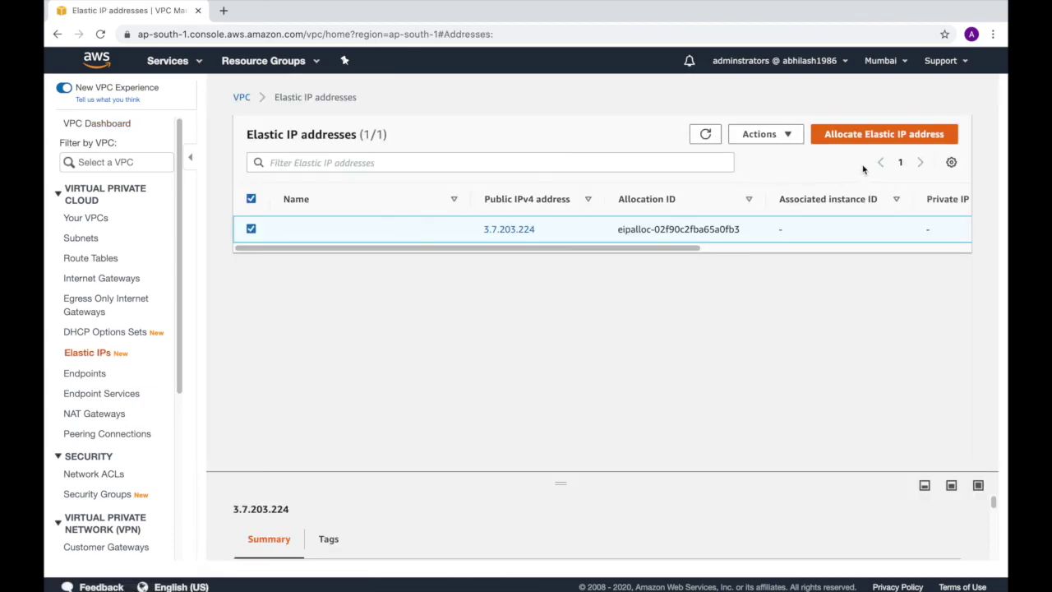
pyautogui.click(798, 136)
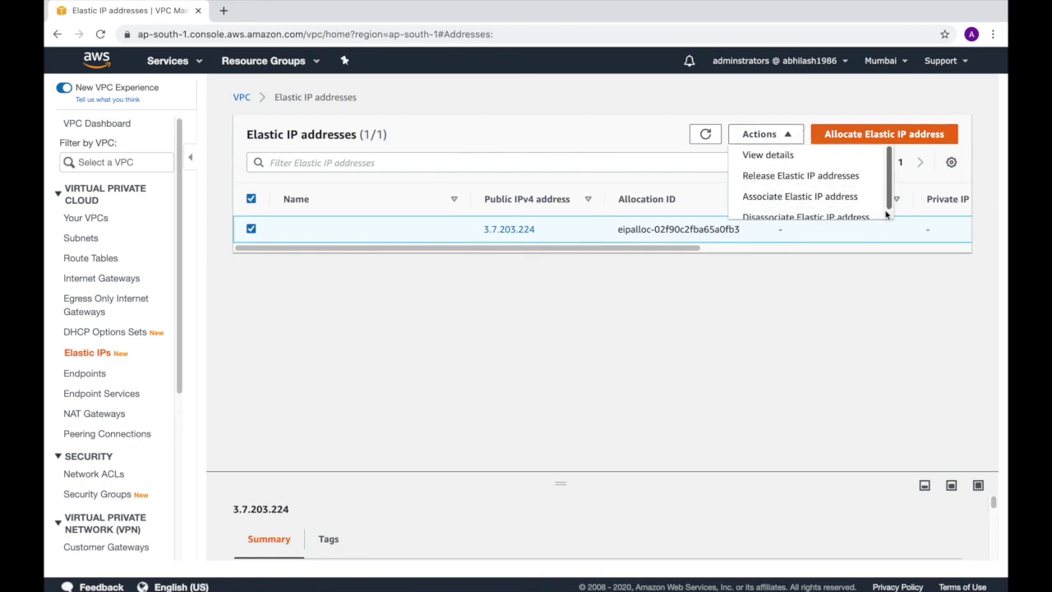
pyautogui.scroll(-1, 890, 216)
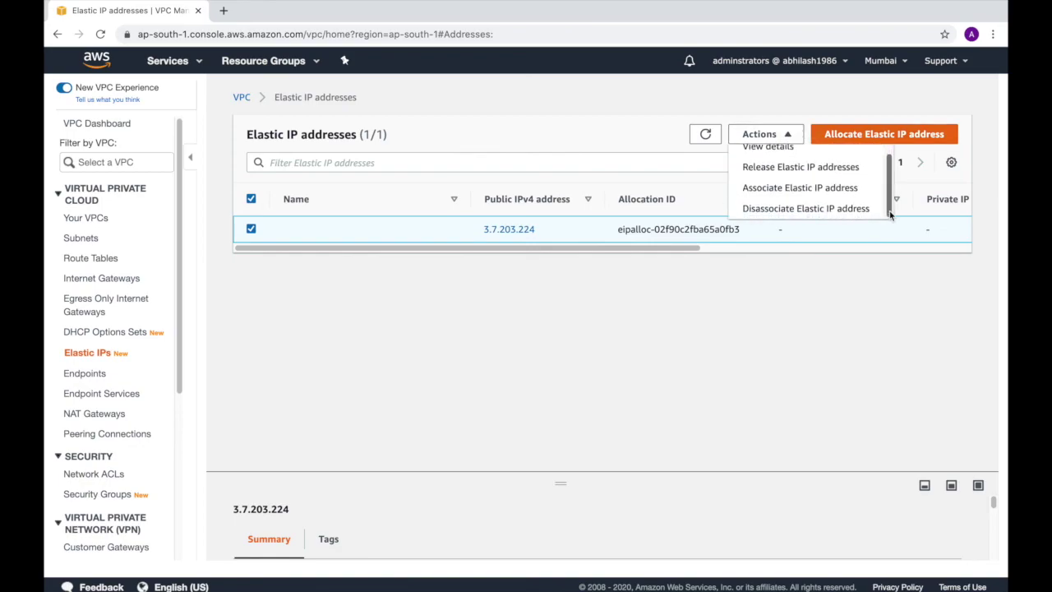
pyautogui.click(829, 170)
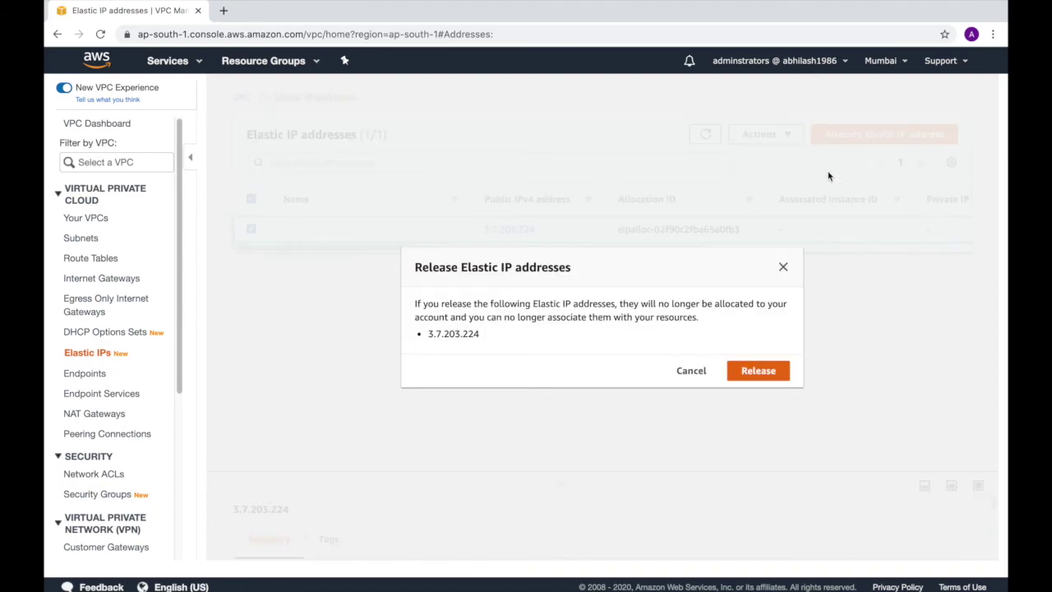
pyautogui.click(762, 370)
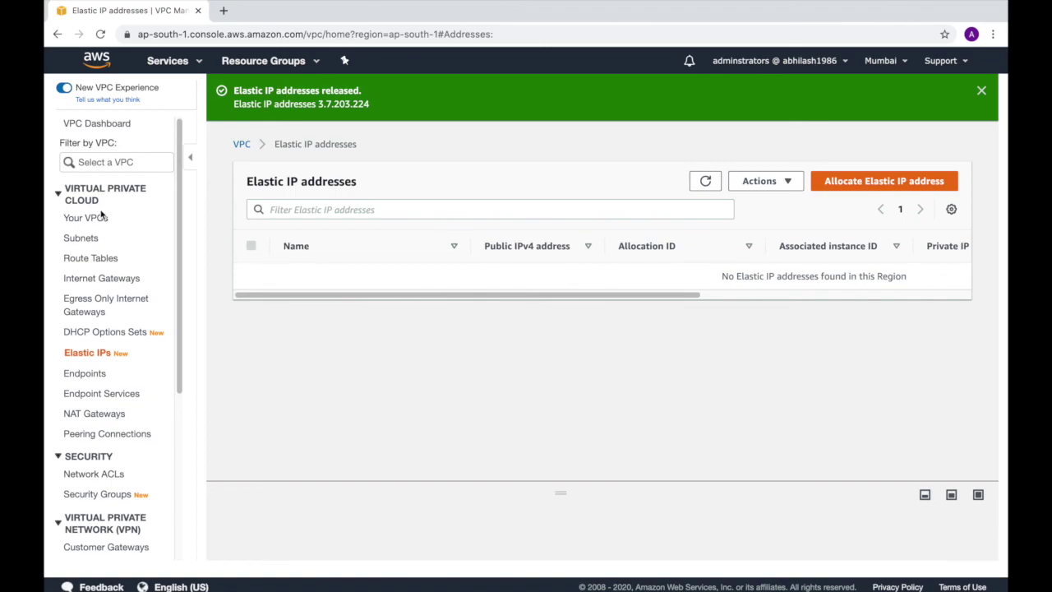
pyautogui.click(104, 128)
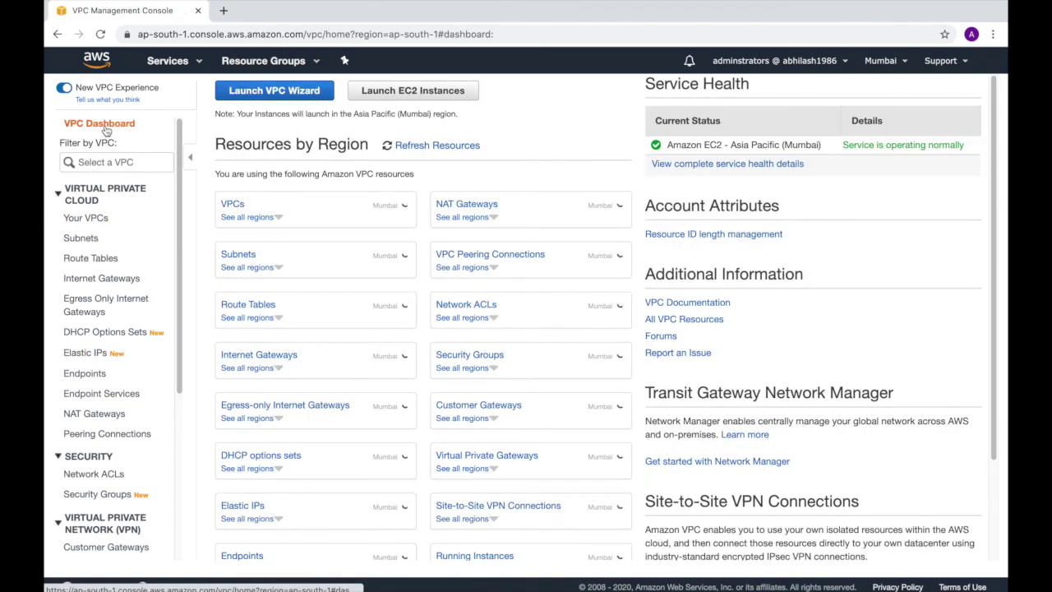